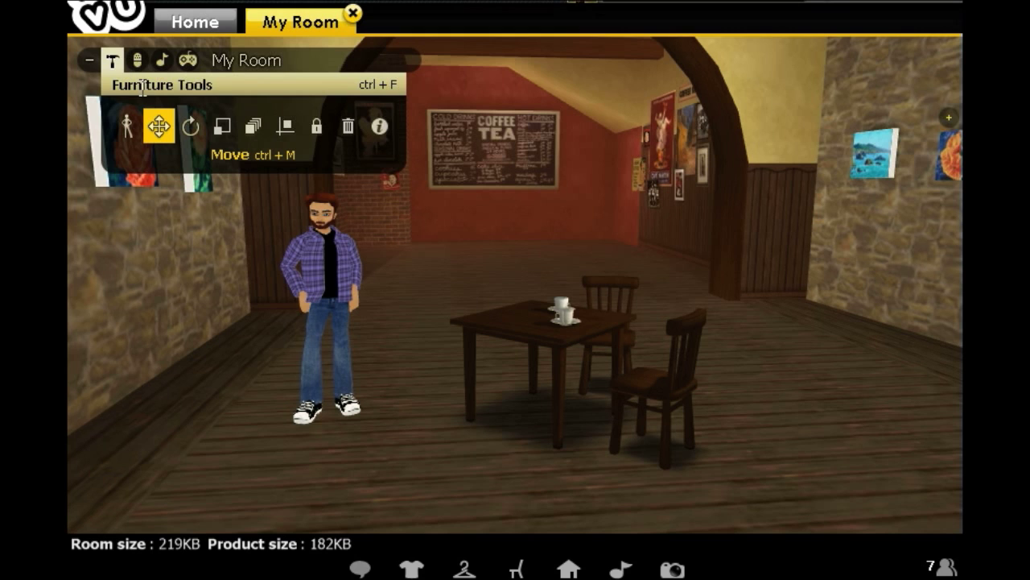
- Use the Move furniture tool on the cafe table set to reveal the placement nodes around it
{"action": "left_click", "coordinate": [159, 129]}
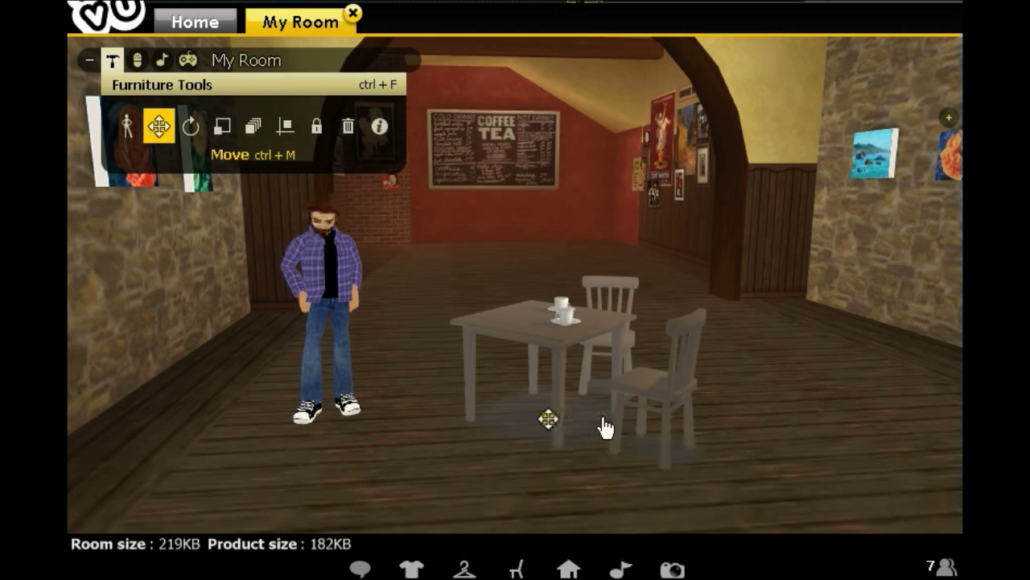
{"action": "left_click", "coordinate": [547, 421]}
{"action": "mouse_move", "coordinate": [548, 421]}
{"action": "left_mouse_down"}
{"action": "mouse_move", "coordinate": [630, 414]}
{"action": "mouse_move", "coordinate": [569, 384]}
{"action": "mouse_move", "coordinate": [552, 414]}
{"action": "mouse_move", "coordinate": [688, 422]}
{"action": "mouse_move", "coordinate": [614, 430]}
{"action": "mouse_move", "coordinate": [534, 395]}
{"action": "mouse_move", "coordinate": [490, 298]}
{"action": "mouse_move", "coordinate": [435, 292]}
{"action": "mouse_move", "coordinate": [437, 362]}
{"action": "mouse_move", "coordinate": [542, 386]}
{"action": "mouse_move", "coordinate": [549, 403]}
{"action": "left_mouse_up"}
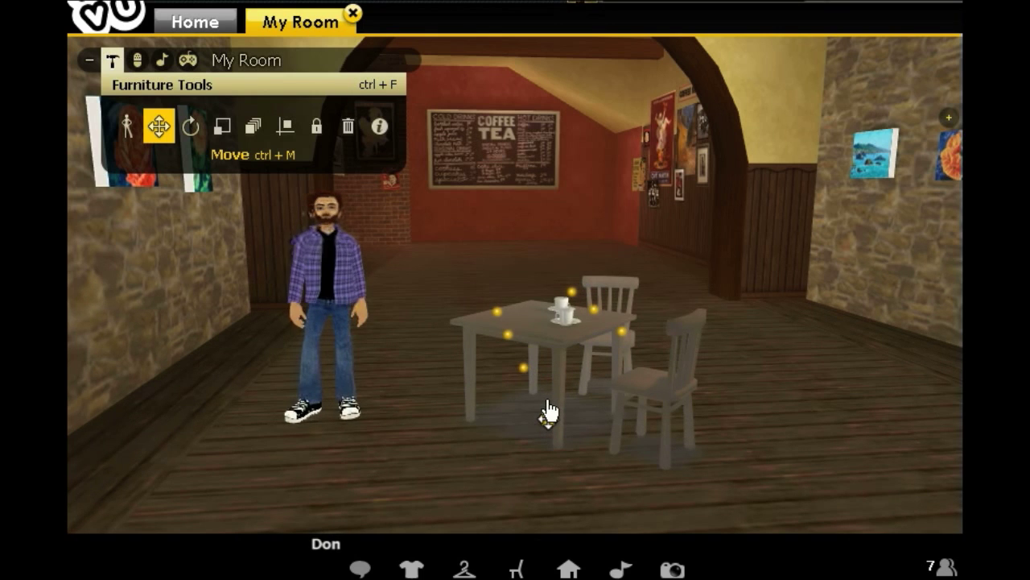
{"action": "left_click", "coordinate": [592, 431]}
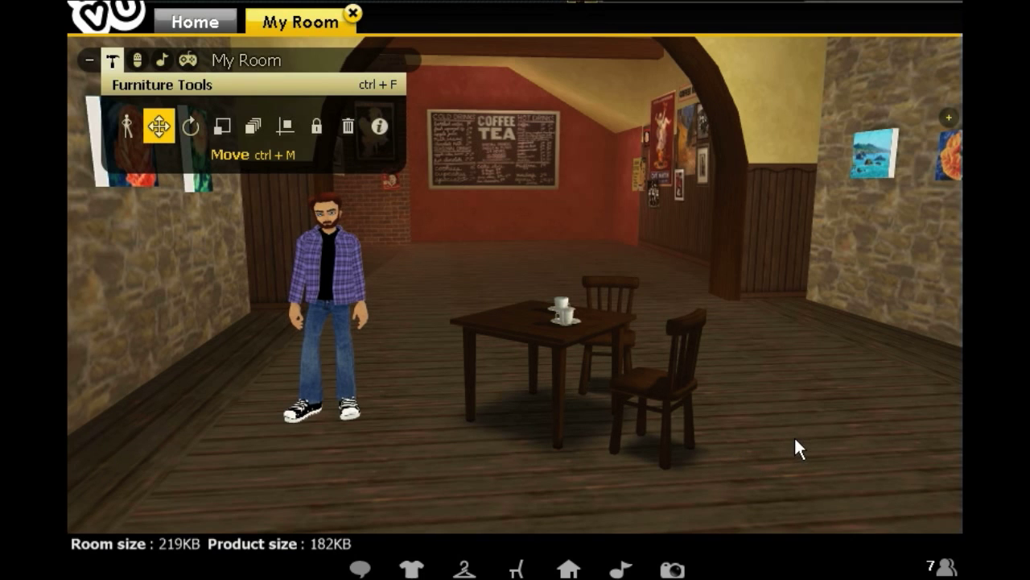
{"action": "left_click", "coordinate": [601, 435]}
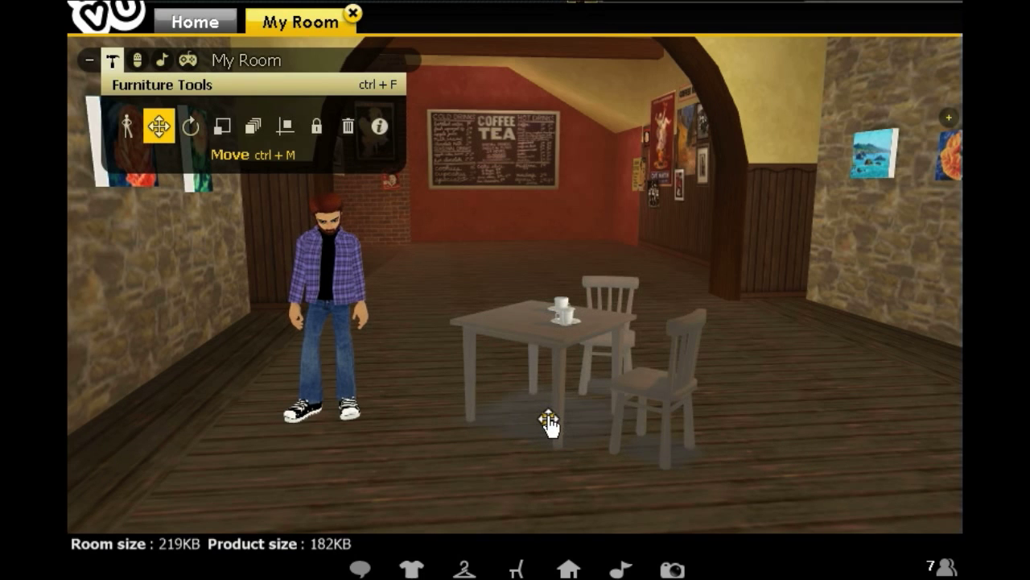
{"action": "left_click_drag", "start_coordinate": [548, 425], "coordinate": [579, 429]}
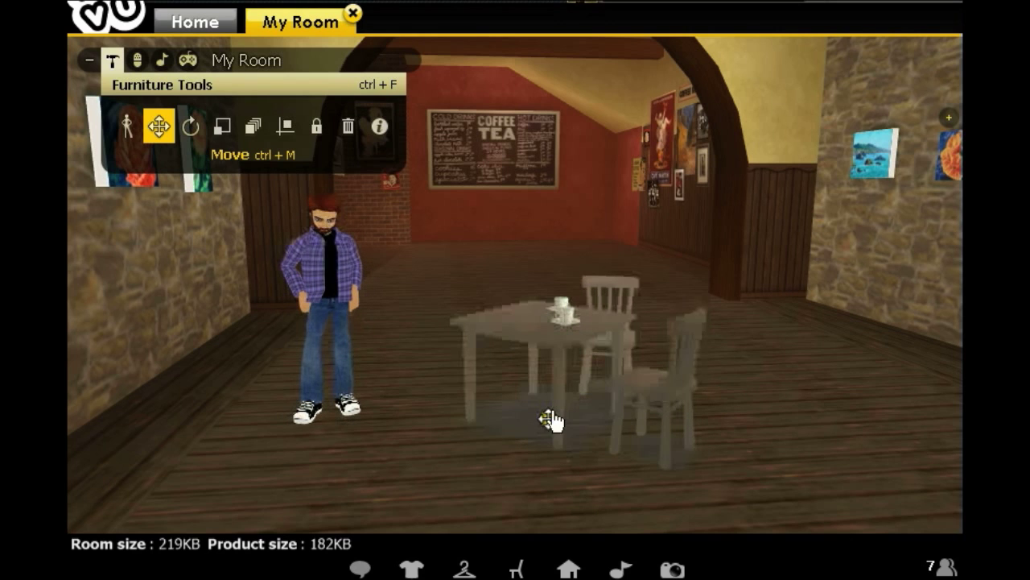
{"action": "left_click", "coordinate": [523, 384]}
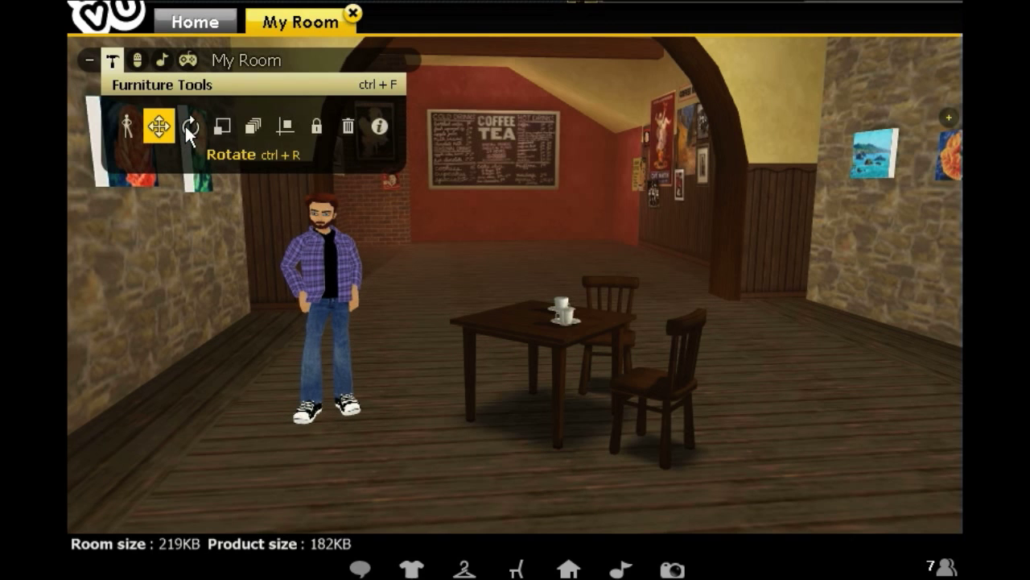
- Try the Rotate furniture tool on the cafe table and chairs
{"action": "left_click", "coordinate": [190, 127]}
{"action": "left_click", "coordinate": [520, 408]}
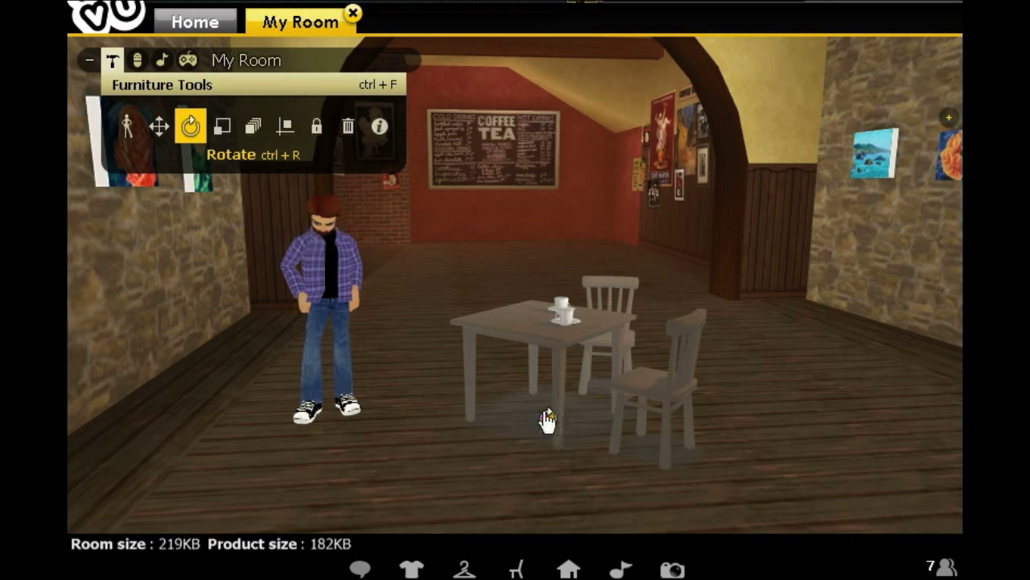
{"action": "mouse_move", "coordinate": [548, 419]}
{"action": "left_mouse_down"}
{"action": "mouse_move", "coordinate": [579, 424]}
{"action": "mouse_move", "coordinate": [526, 428]}
{"action": "mouse_move", "coordinate": [547, 421]}
{"action": "left_mouse_up"}
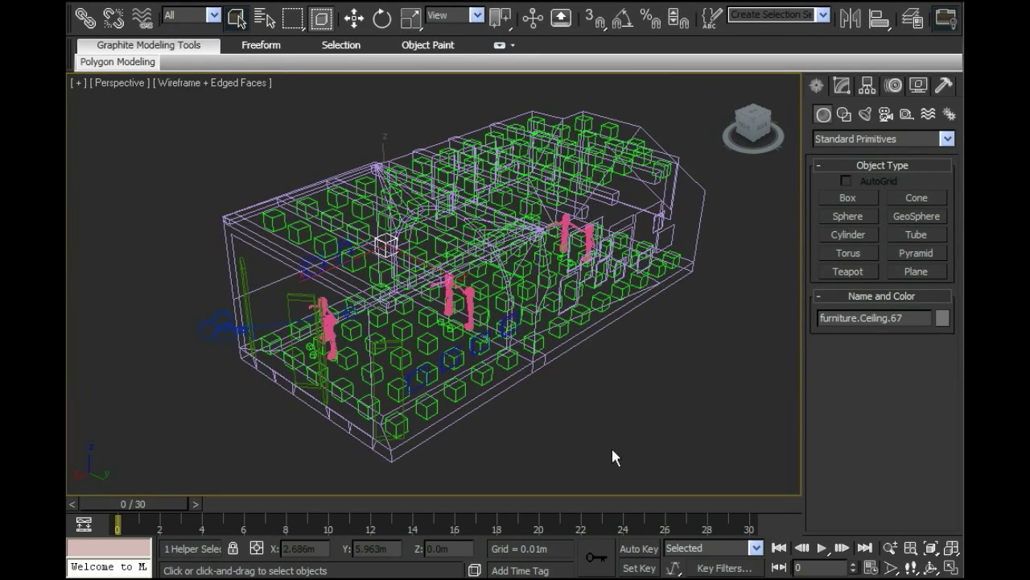
- Switch to 3ds Max and examine the furniture nodes spread across the cafe room's floor and ceiling
{"action": "middle_click_drag", "start_coordinate": [613, 451], "coordinate": [524, 407], "text": "alt"}
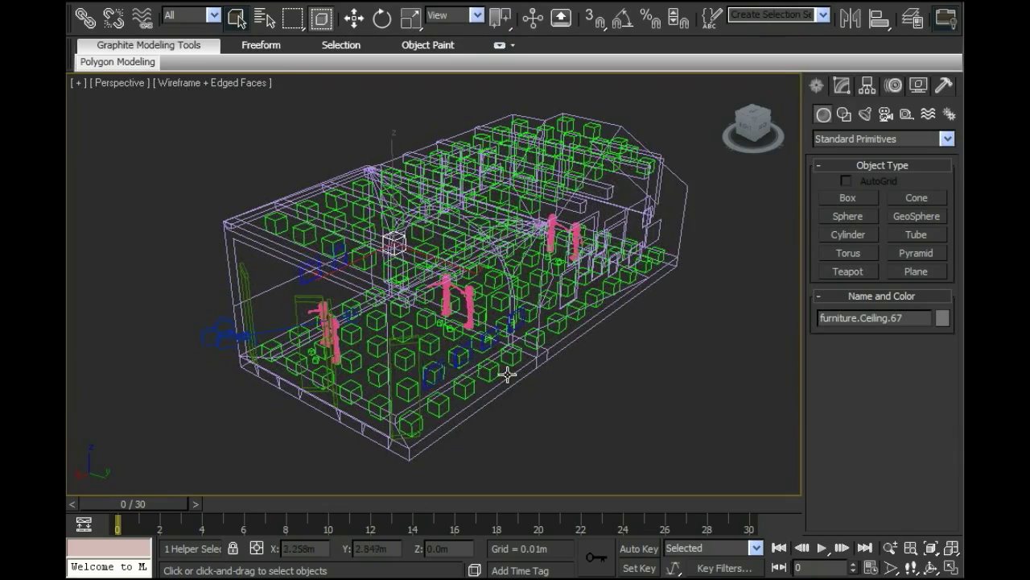
{"action": "middle_click_drag", "start_coordinate": [507, 373], "coordinate": [546, 404], "text": "alt"}
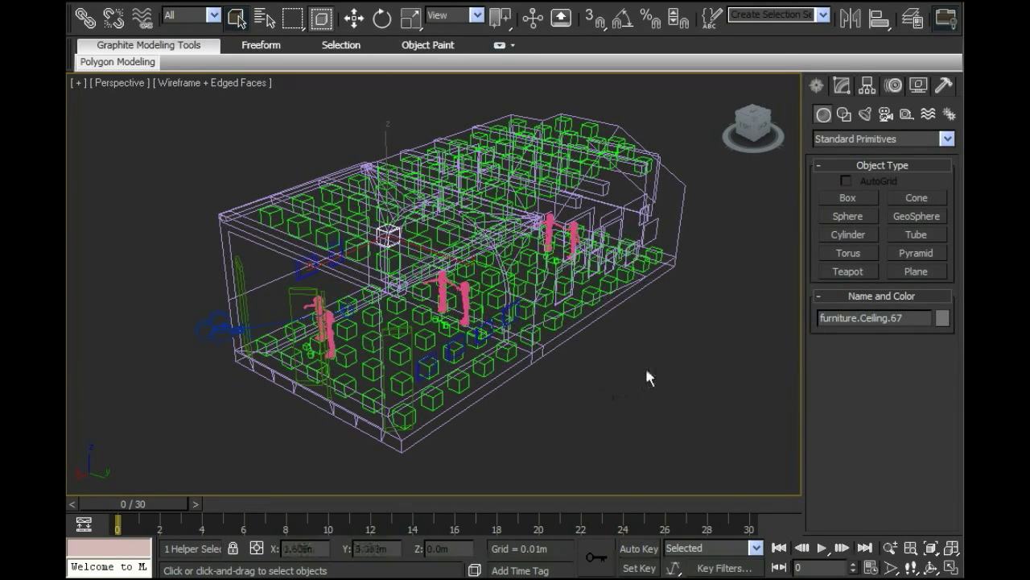
{"action": "mouse_move", "coordinate": [627, 364]}
{"action": "middle_mouse_down", "text": "alt"}
{"action": "mouse_move", "coordinate": [613, 368]}
{"action": "mouse_move", "coordinate": [627, 372]}
{"action": "middle_mouse_up", "text": "alt"}
{"action": "mouse_move", "coordinate": [561, 384]}
{"action": "middle_mouse_down", "text": "alt"}
{"action": "mouse_move", "coordinate": [675, 381]}
{"action": "mouse_move", "coordinate": [685, 363]}
{"action": "mouse_move", "coordinate": [557, 367]}
{"action": "middle_mouse_up", "text": "alt"}
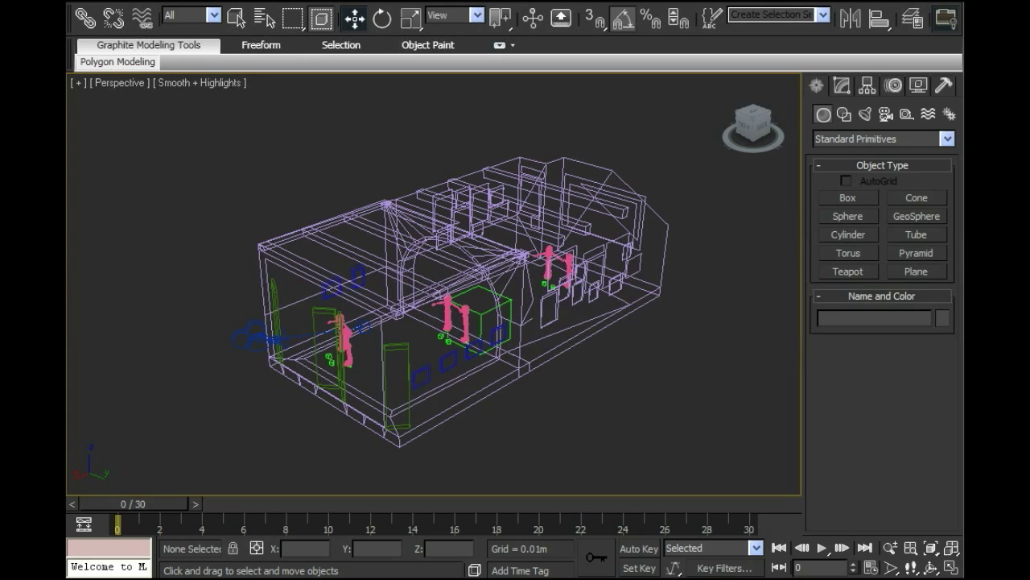
- Compare the cafe scene without furniture nodes in wireframe and textured shading, and check its camera object
{"action": "middle_click_drag", "start_coordinate": [722, 398], "coordinate": [575, 369], "text": "alt"}
{"action": "key", "text": "F3"}
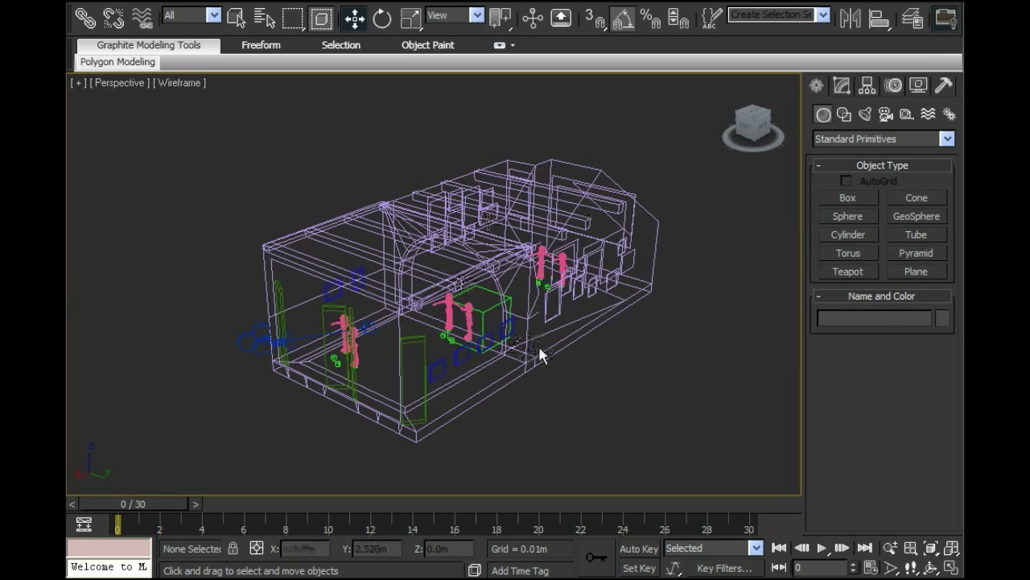
{"action": "key", "text": "F3"}
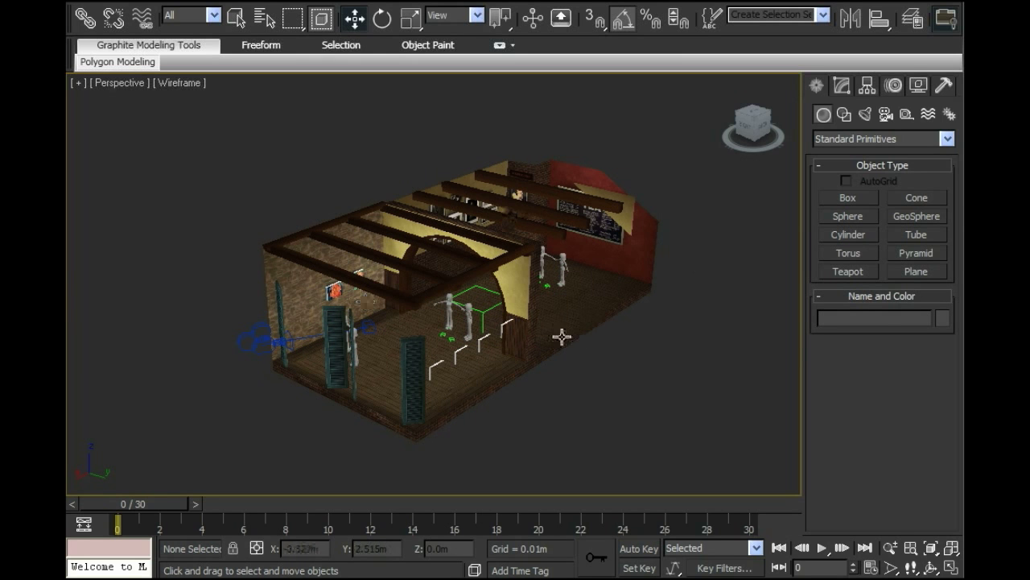
{"action": "key", "text": "F3"}
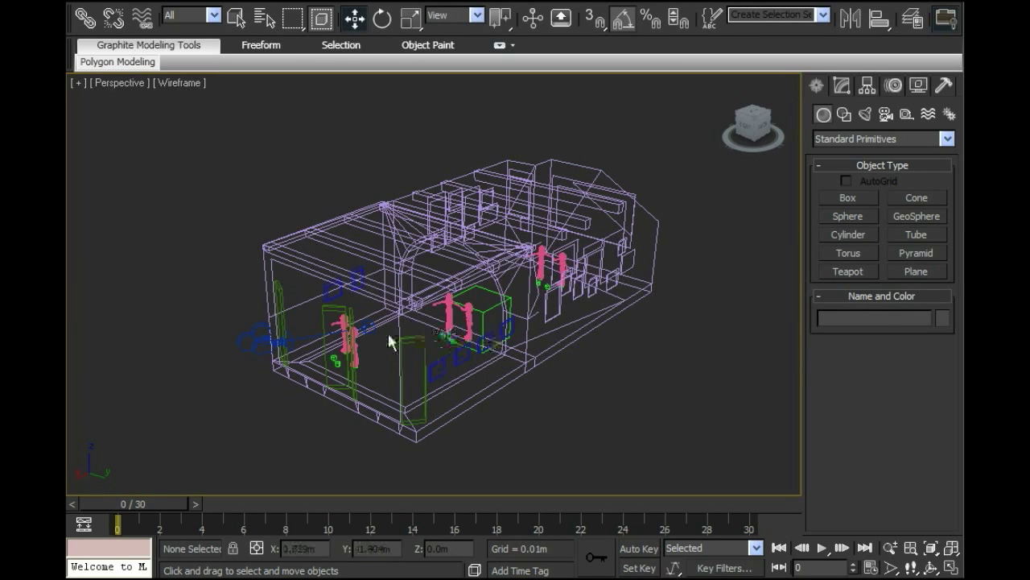
{"action": "left_click", "coordinate": [258, 342]}
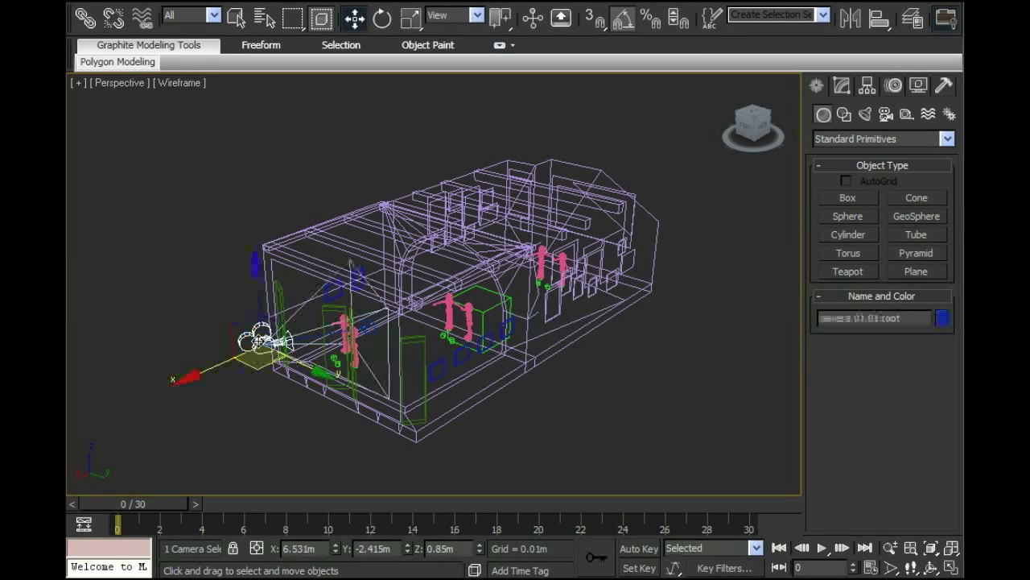
{"action": "left_click", "coordinate": [520, 446]}
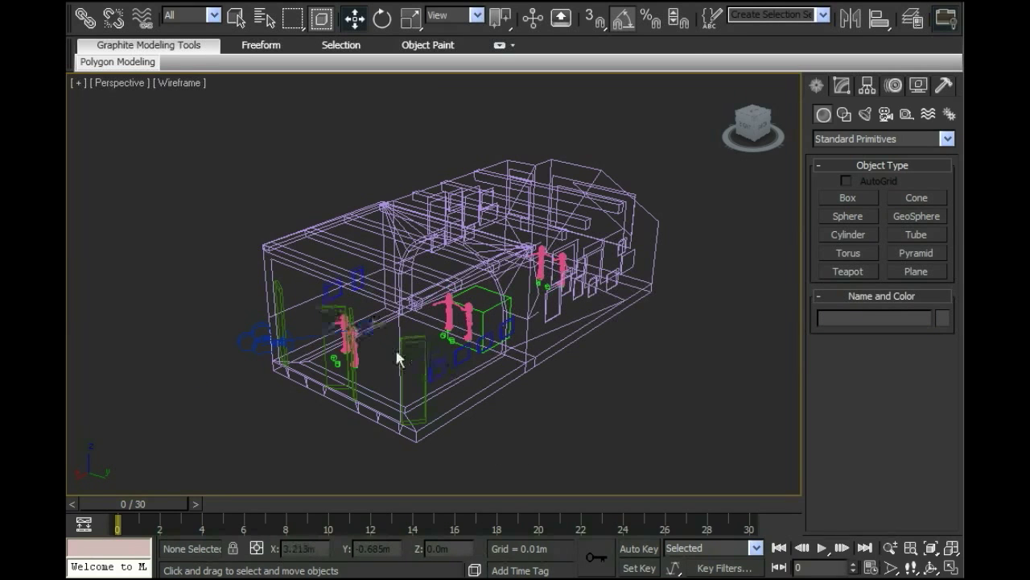
- Hide everything except the Cafe.Mesh room model and display it with smooth textured shading
{"action": "left_click", "coordinate": [526, 363]}
{"action": "right_click", "coordinate": [526, 363]}
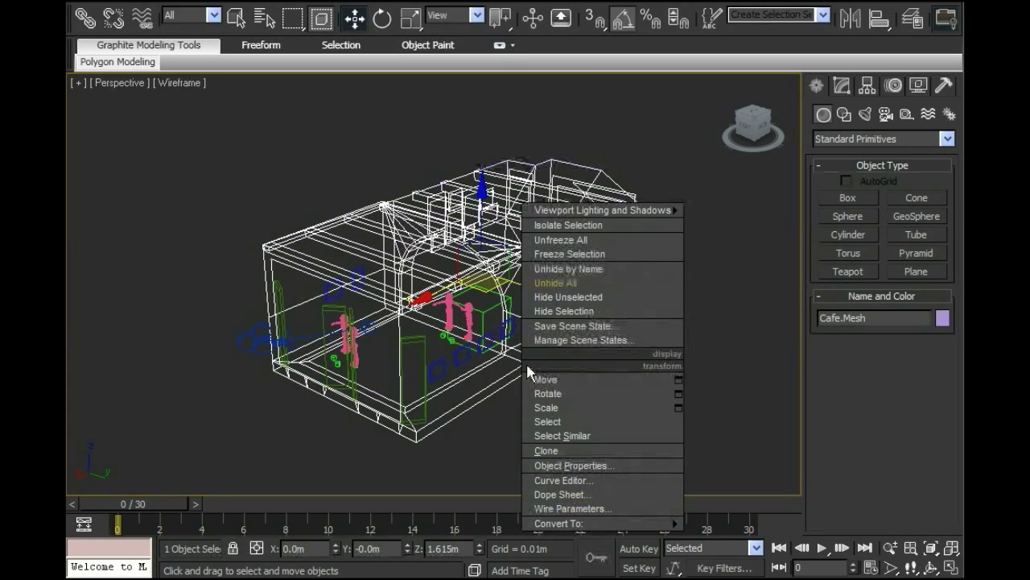
{"action": "left_click", "coordinate": [578, 299]}
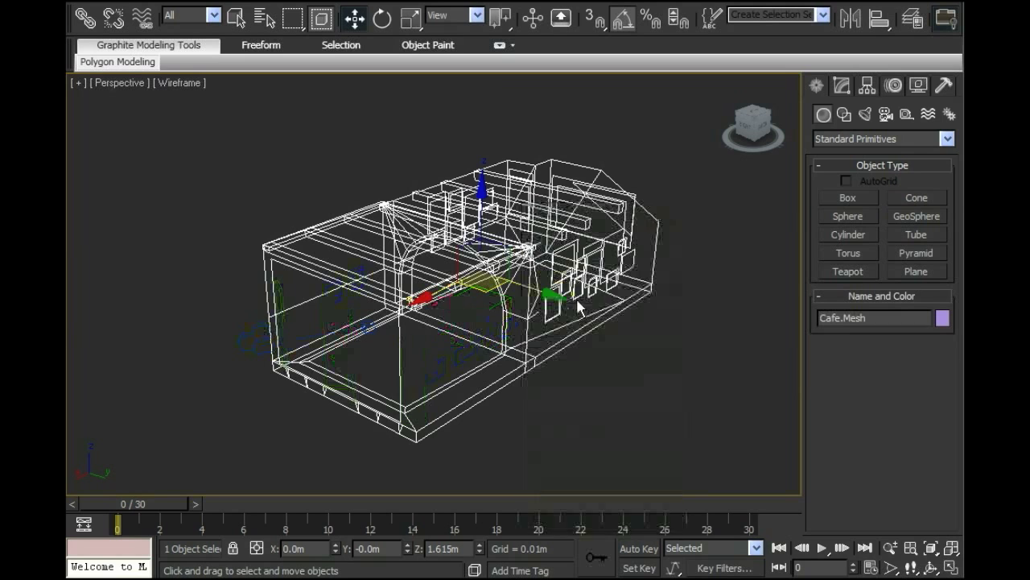
{"action": "left_click", "coordinate": [579, 389]}
{"action": "mouse_move", "coordinate": [587, 398]}
{"action": "middle_mouse_down", "text": "alt"}
{"action": "mouse_move", "coordinate": [580, 365]}
{"action": "mouse_move", "coordinate": [640, 334]}
{"action": "mouse_move", "coordinate": [558, 386]}
{"action": "mouse_move", "coordinate": [552, 325]}
{"action": "mouse_move", "coordinate": [561, 310]}
{"action": "mouse_move", "coordinate": [544, 373]}
{"action": "mouse_move", "coordinate": [605, 317]}
{"action": "mouse_move", "coordinate": [667, 320]}
{"action": "mouse_move", "coordinate": [671, 357]}
{"action": "mouse_move", "coordinate": [641, 372]}
{"action": "mouse_move", "coordinate": [548, 371]}
{"action": "middle_mouse_up", "text": "alt"}
{"action": "key", "text": "F3"}
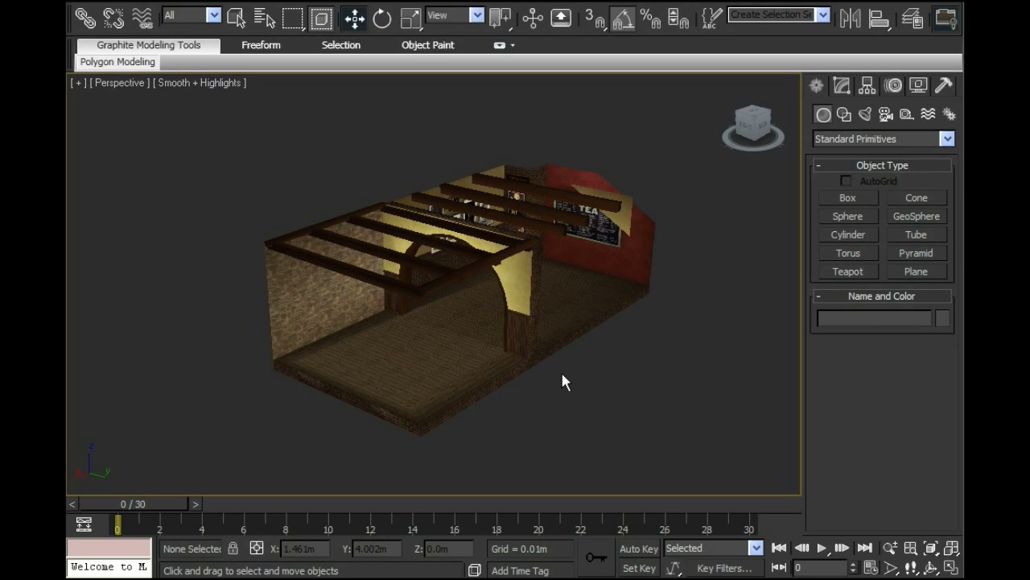
{"action": "middle_click_drag", "start_coordinate": [564, 379], "coordinate": [569, 372], "text": "alt"}
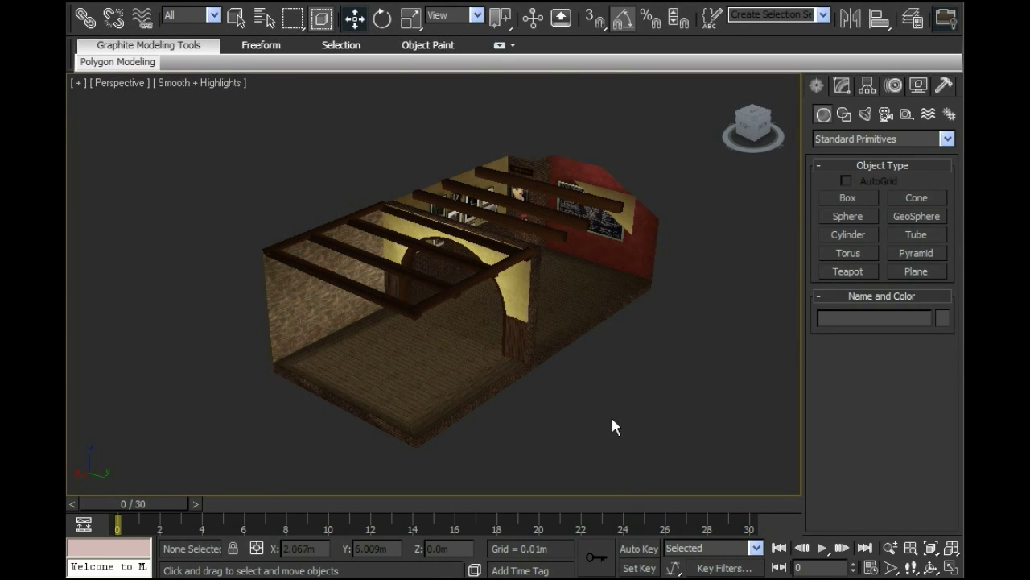
{"action": "mouse_move", "coordinate": [613, 419]}
{"action": "middle_mouse_down", "text": "alt"}
{"action": "mouse_move", "coordinate": [614, 406]}
{"action": "mouse_move", "coordinate": [596, 414]}
{"action": "middle_mouse_up", "text": "alt"}
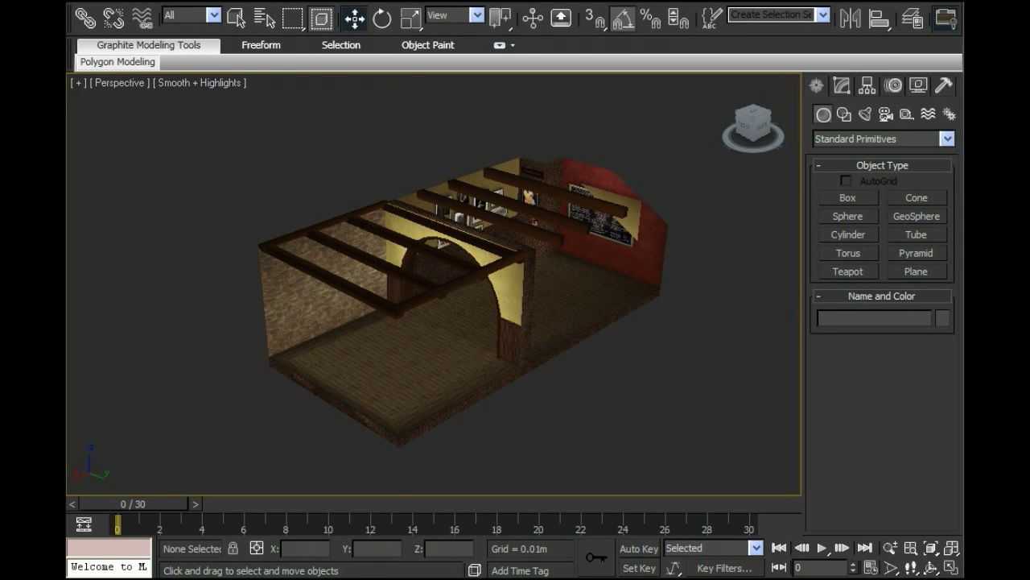
- Open FurnitureNodes.max from the FurnitureRoomNodes folder and maximize the perspective viewport
{"action": "key", "text": "alt+f"}
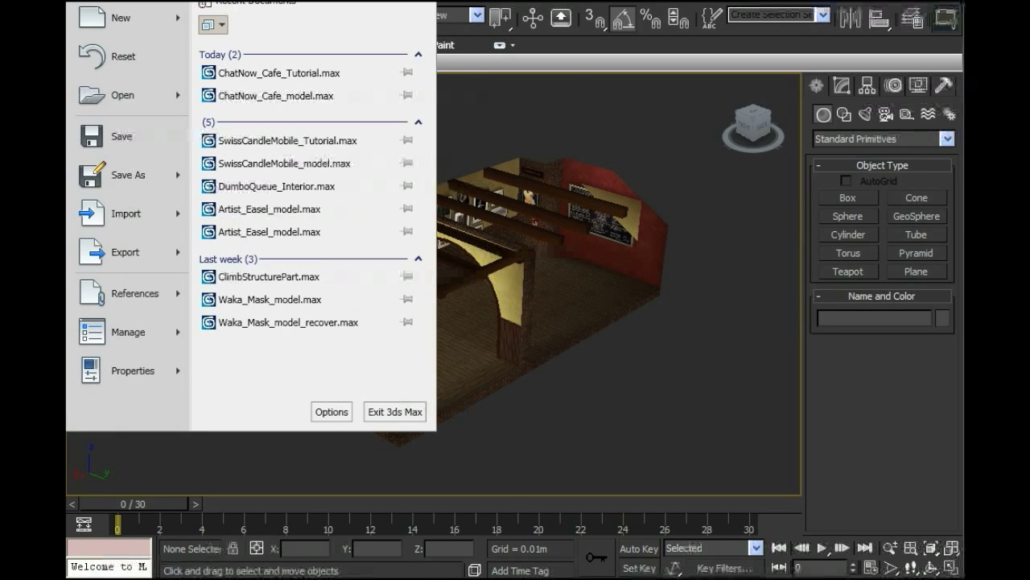
{"action": "left_click", "coordinate": [120, 95]}
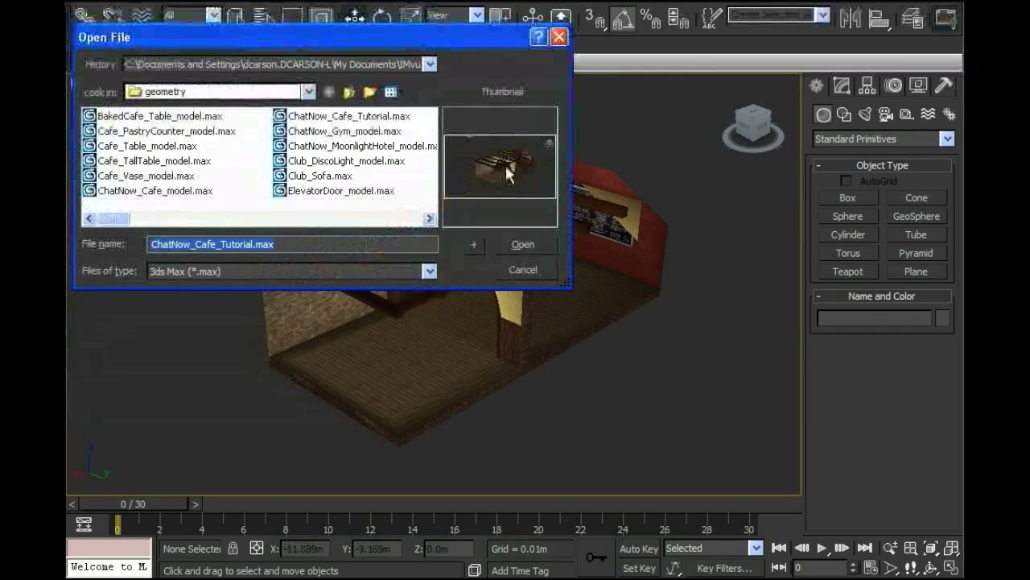
{"action": "left_click", "coordinate": [429, 65]}
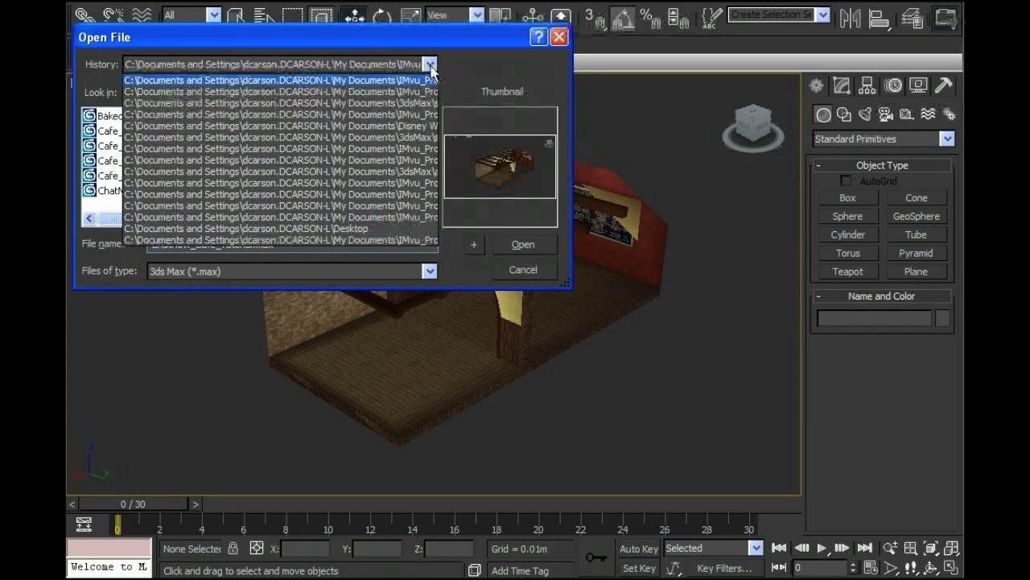
{"action": "left_click", "coordinate": [420, 92]}
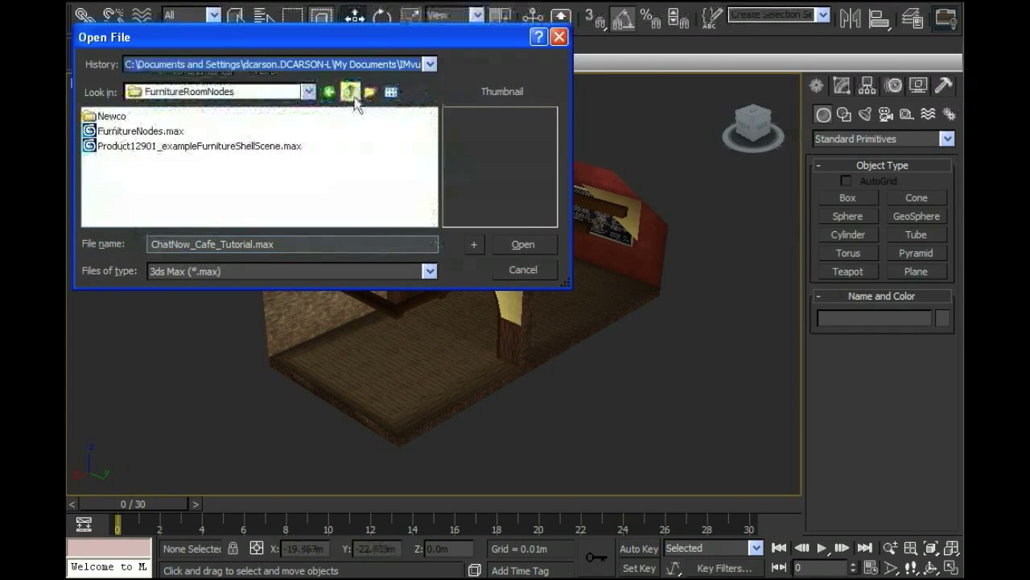
{"action": "left_click", "coordinate": [351, 94]}
{"action": "double_click", "coordinate": [132, 115]}
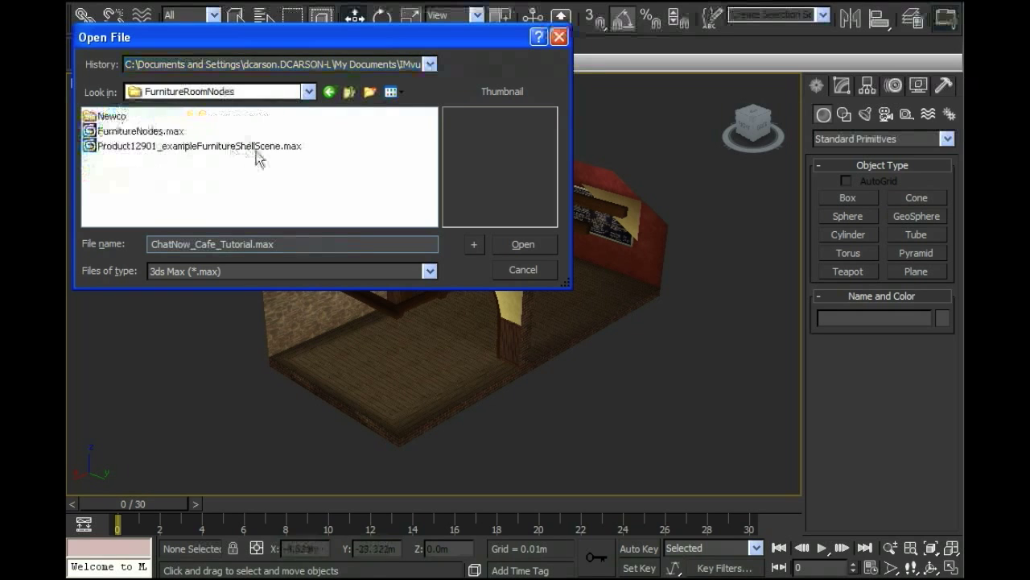
{"action": "left_click", "coordinate": [149, 131]}
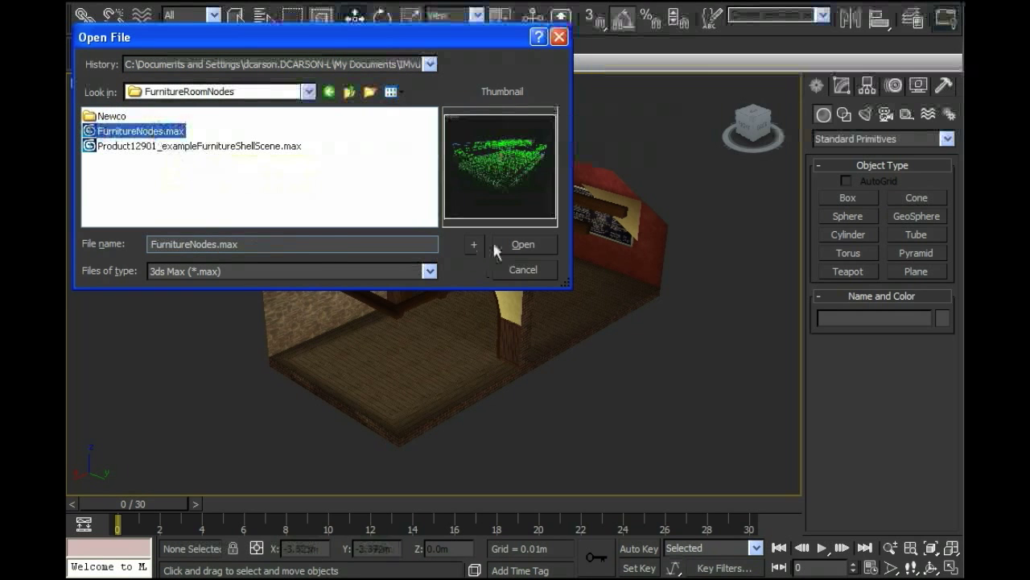
{"action": "left_click", "coordinate": [520, 244]}
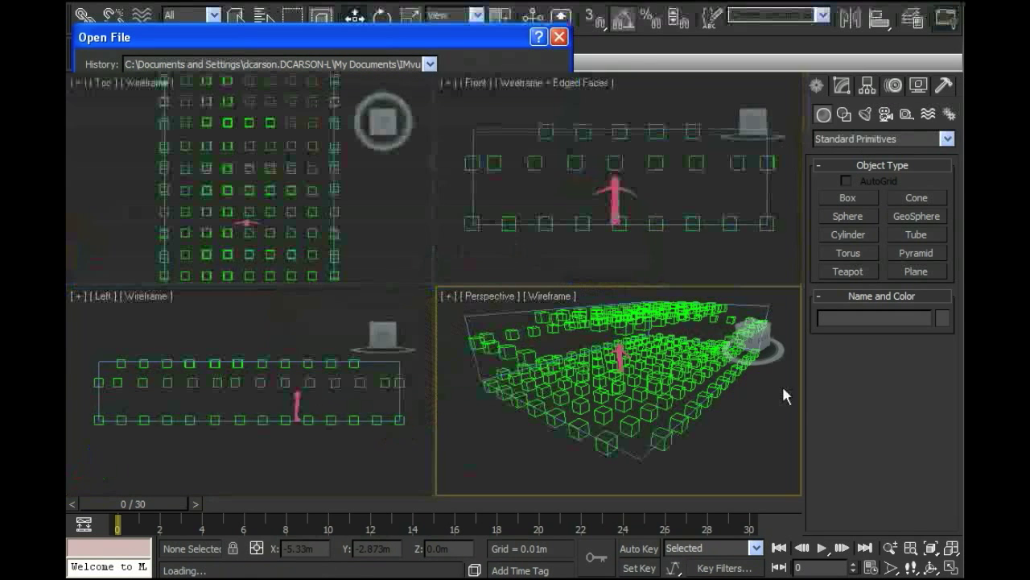
{"action": "key", "text": "alt+w"}
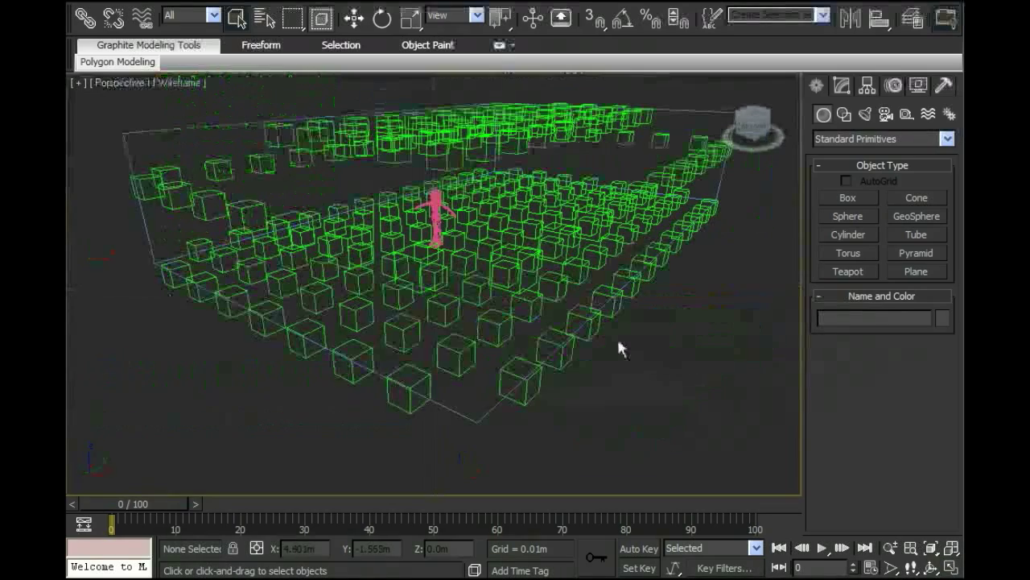
- Examine the grid of furniture node boxes around the mannequin from several angles
{"action": "middle_click_drag", "start_coordinate": [618, 342], "coordinate": [449, 202], "text": "alt"}
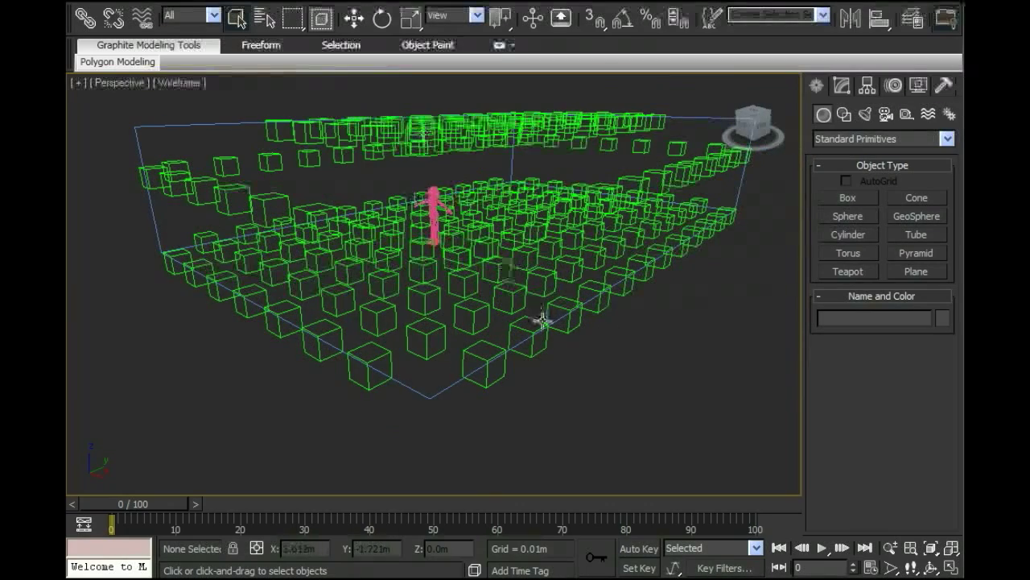
{"action": "mouse_move", "coordinate": [544, 320]}
{"action": "middle_mouse_down", "text": "alt"}
{"action": "mouse_move", "coordinate": [556, 285]}
{"action": "mouse_move", "coordinate": [537, 317]}
{"action": "mouse_move", "coordinate": [534, 299]}
{"action": "mouse_move", "coordinate": [536, 319]}
{"action": "middle_mouse_up", "text": "alt"}
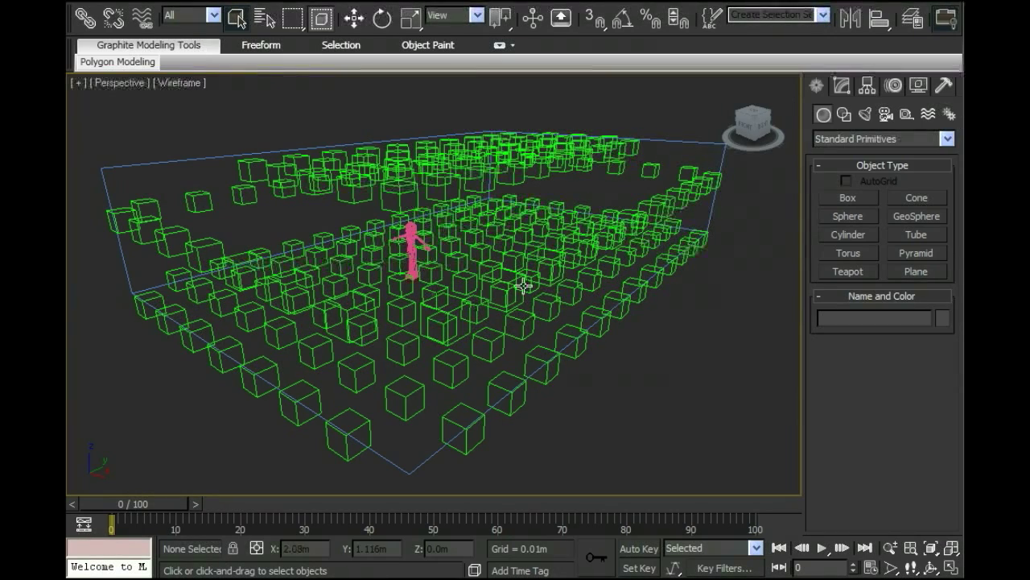
{"action": "middle_click_drag", "start_coordinate": [382, 329], "coordinate": [467, 328], "text": "alt"}
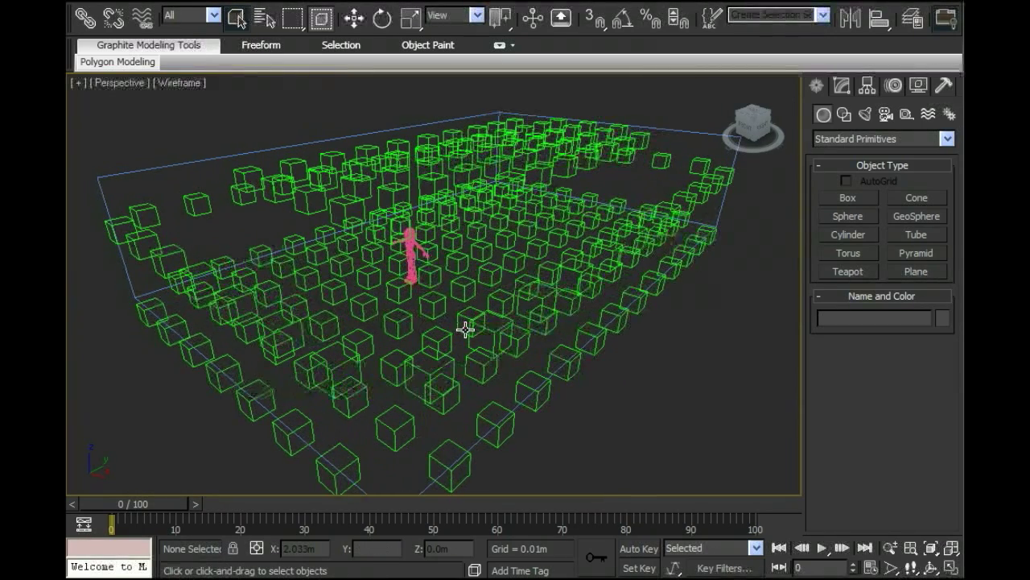
{"action": "middle_click_drag", "start_coordinate": [422, 281], "coordinate": [368, 237], "text": "alt"}
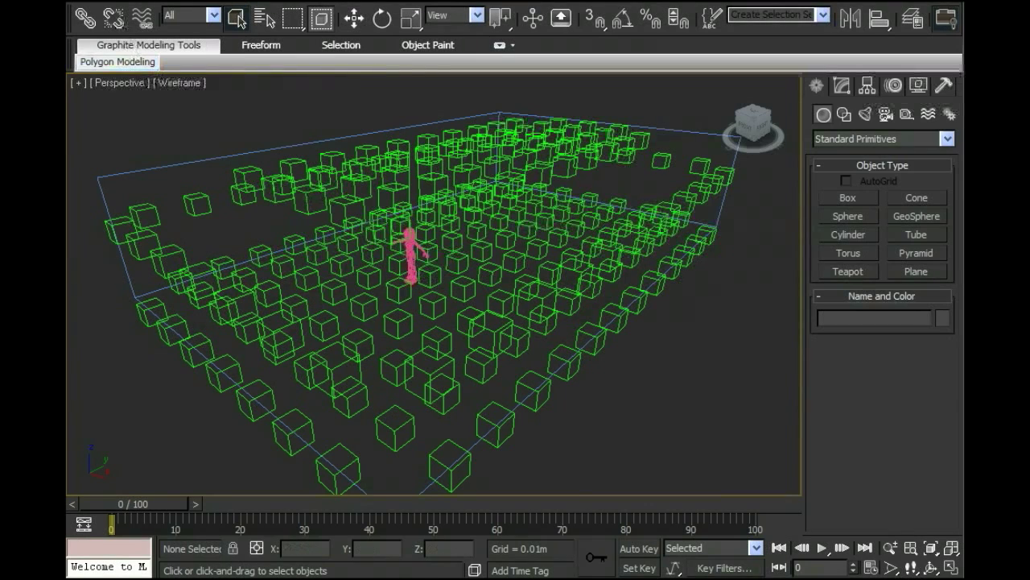
- Reopen the recent ChatNow_Cafe_Tutorial.max scene
{"action": "key", "text": "alt+f"}
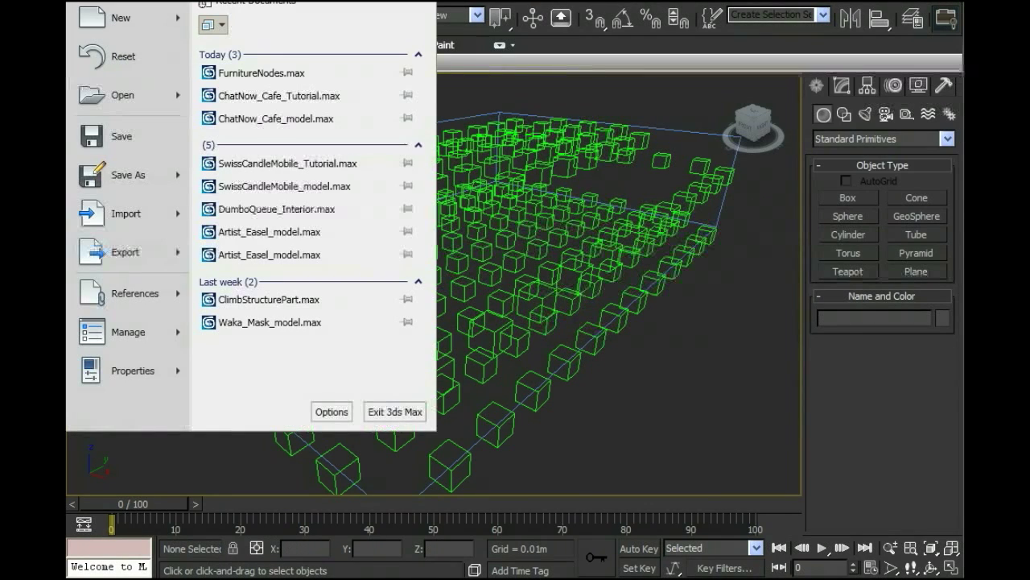
{"action": "left_click", "coordinate": [277, 95]}
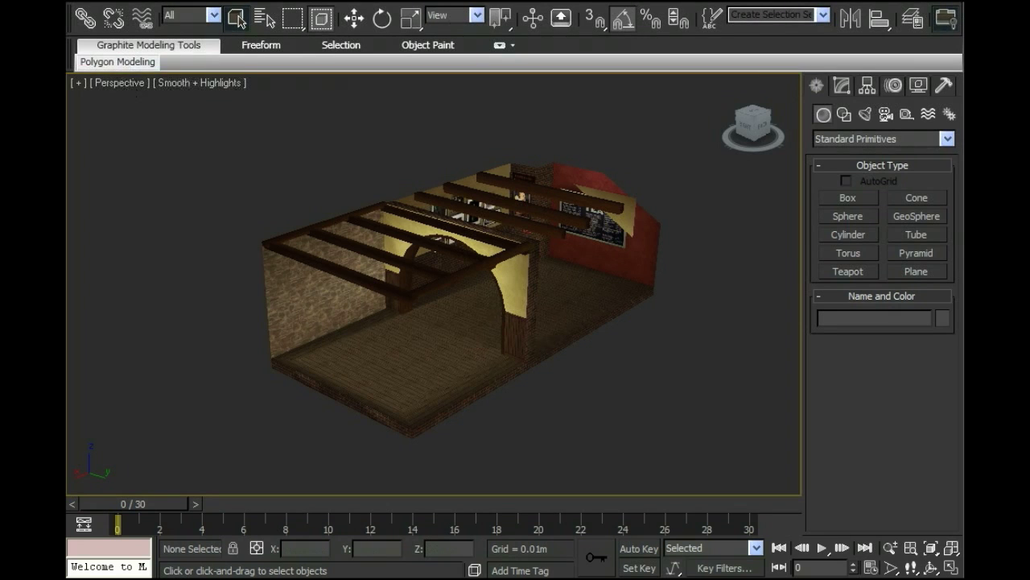
- Open FurnitureNodes.max from the FurnitureRoomNodes folder for merging into the cafe scene
{"action": "key", "text": "alt+f"}
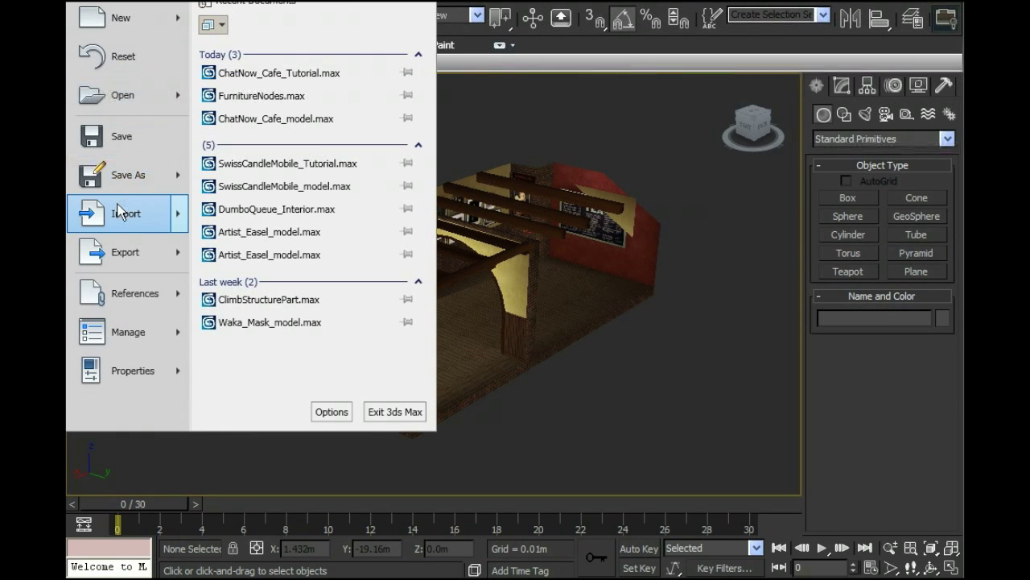
{"action": "mouse_move", "coordinate": [119, 211]}
{"action": "left_click", "coordinate": [295, 113]}
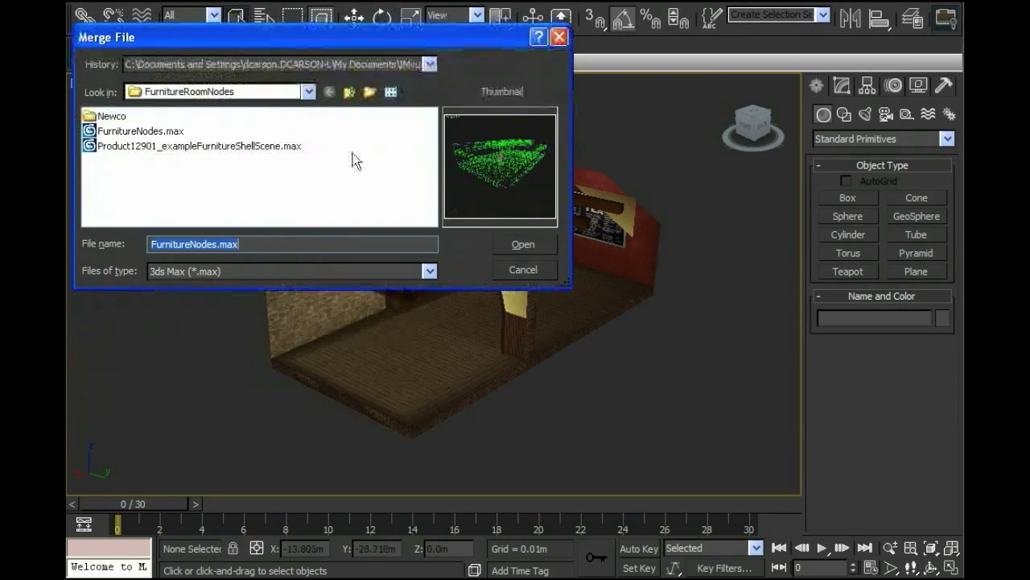
{"action": "left_click", "coordinate": [158, 133]}
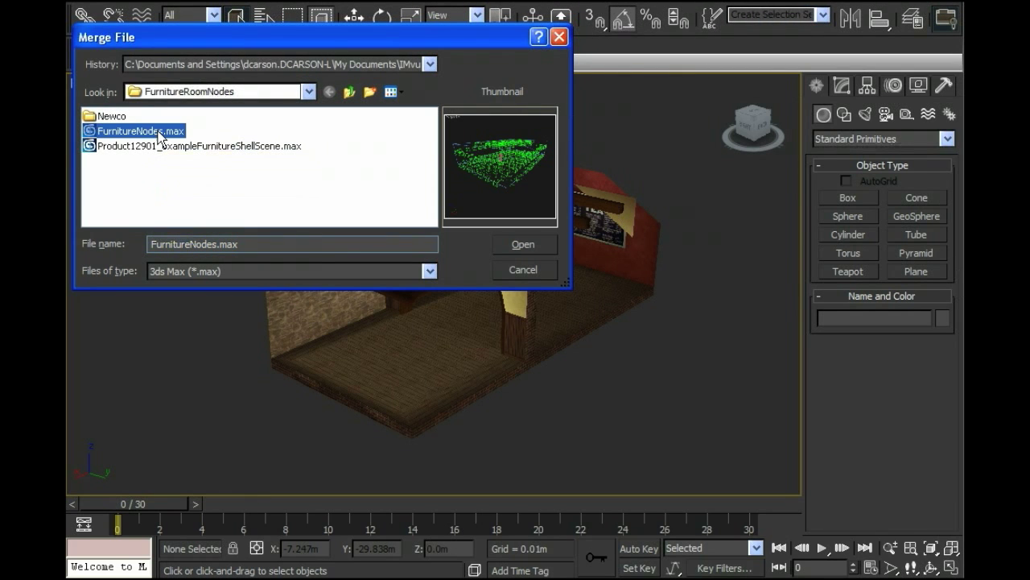
{"action": "left_click", "coordinate": [516, 242]}
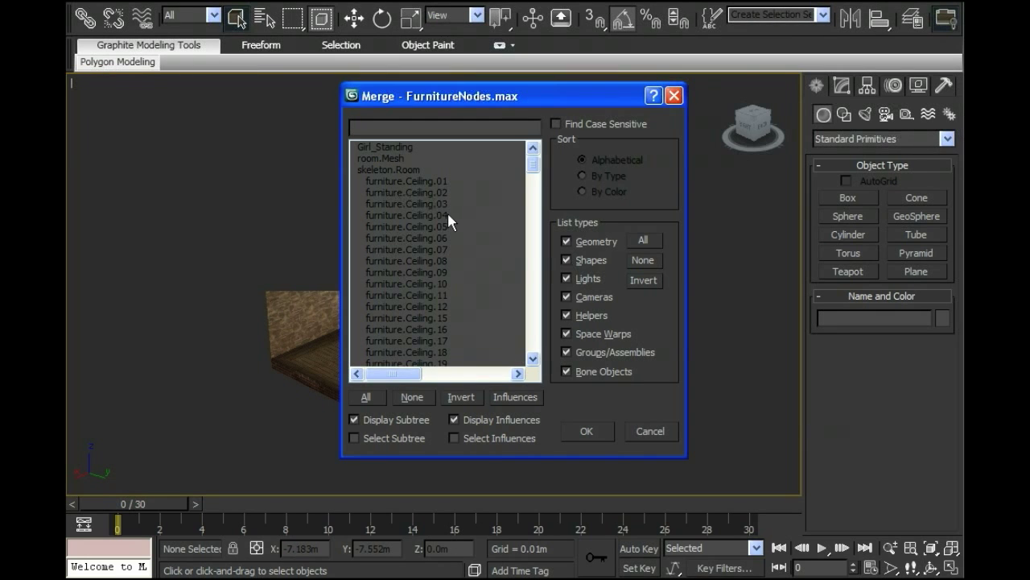
- Merge only the furniture.Floor nodes into the scene, selecting the whole range of them through furniture.Floor.134
{"action": "left_click_drag", "start_coordinate": [531, 165], "coordinate": [537, 229]}
{"action": "left_click", "coordinate": [406, 226]}
{"action": "left_click_drag", "start_coordinate": [537, 266], "coordinate": [537, 326]}
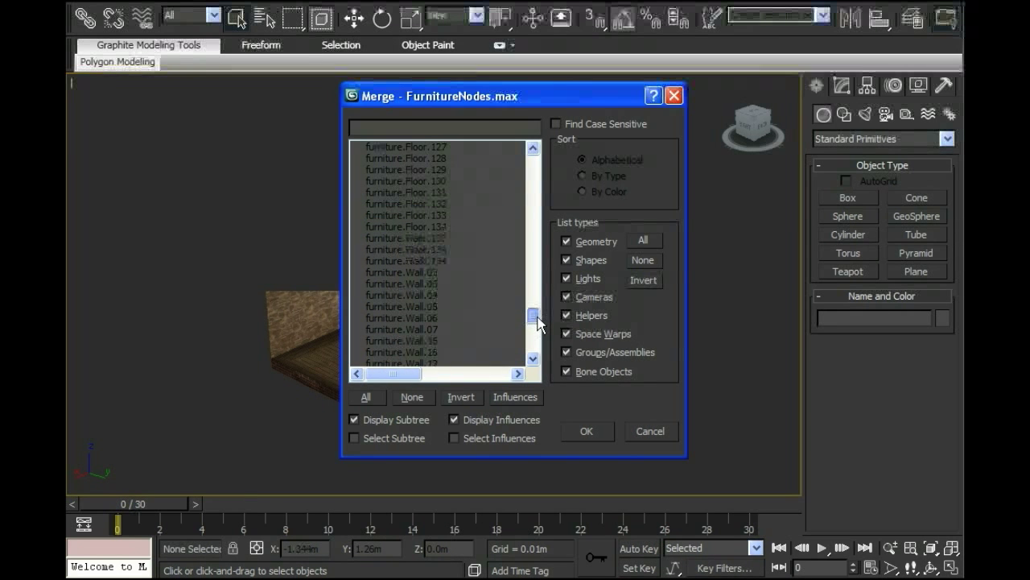
{"action": "left_click", "coordinate": [441, 261], "text": "shift"}
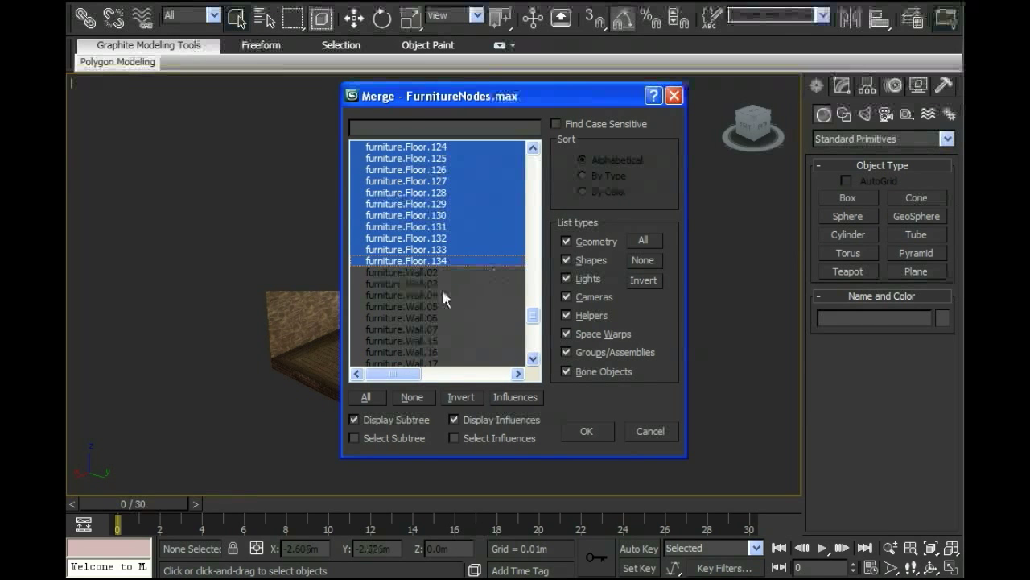
{"action": "left_click", "coordinate": [589, 433]}
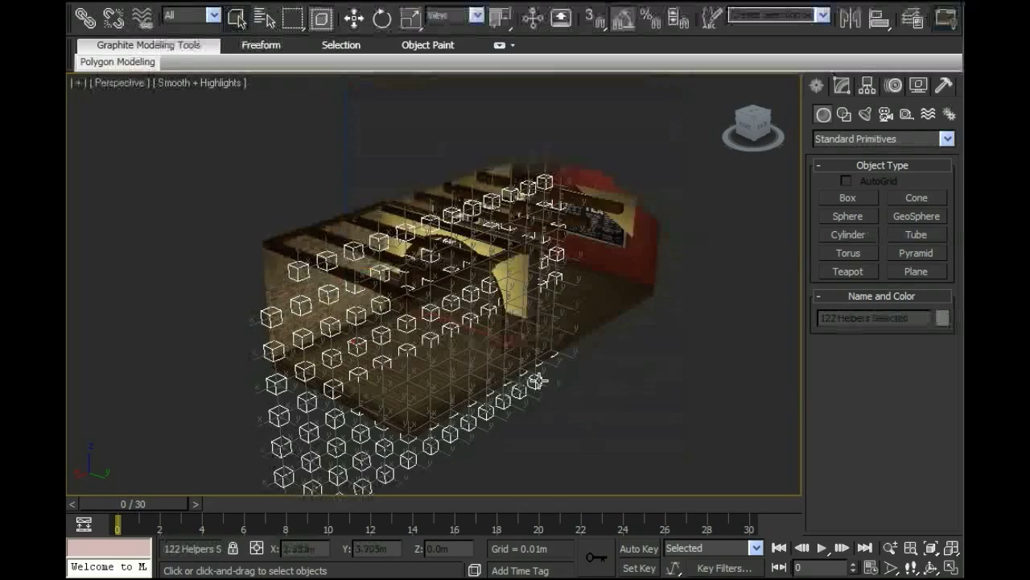
- Move the merged floor nodes about 6 m along the Y axis, out of the cafe room to its side
{"action": "middle_click_drag", "start_coordinate": [536, 381], "coordinate": [574, 327], "text": "alt"}
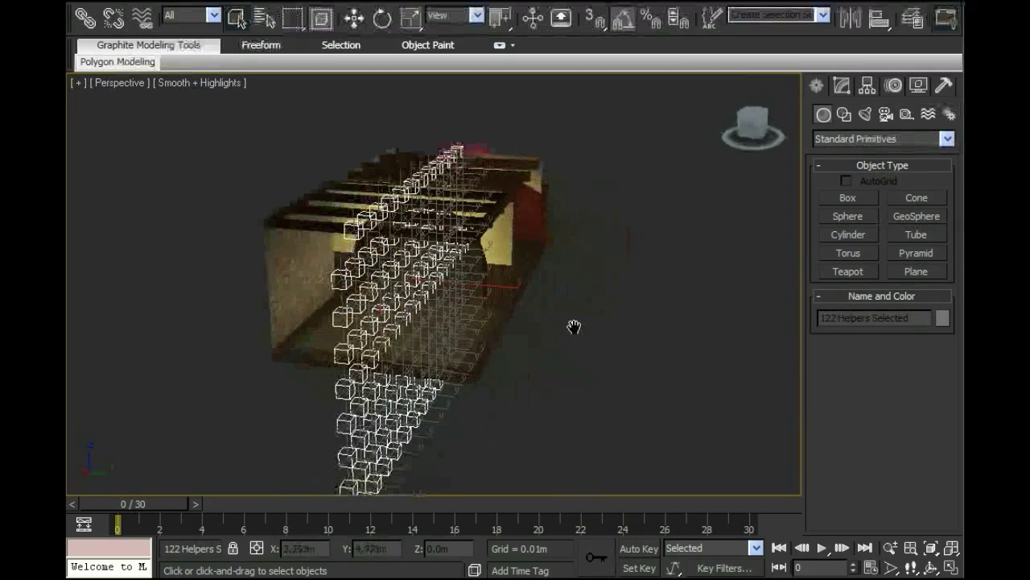
{"action": "left_click", "coordinate": [354, 18]}
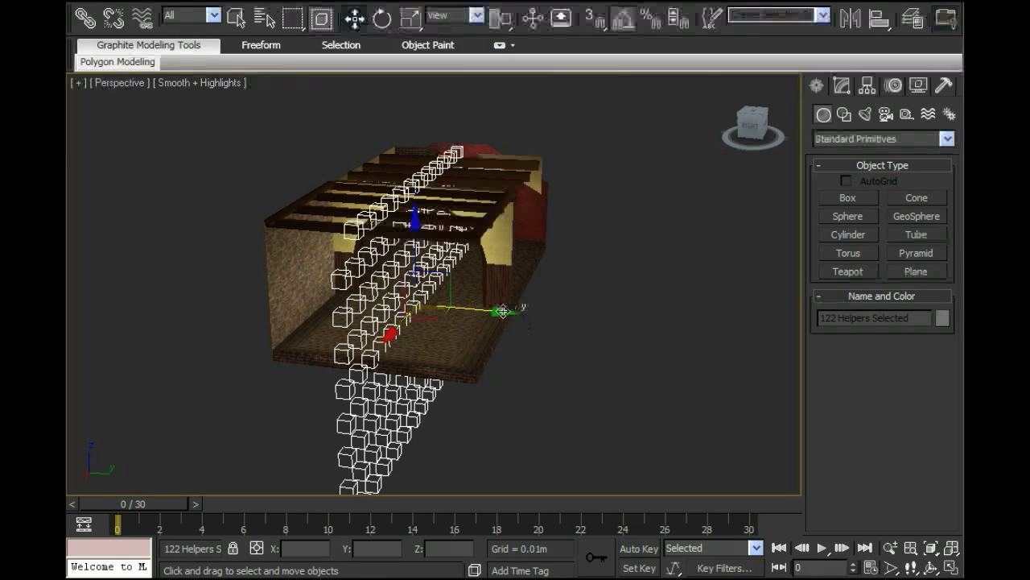
{"action": "left_click_drag", "start_coordinate": [502, 311], "coordinate": [706, 329]}
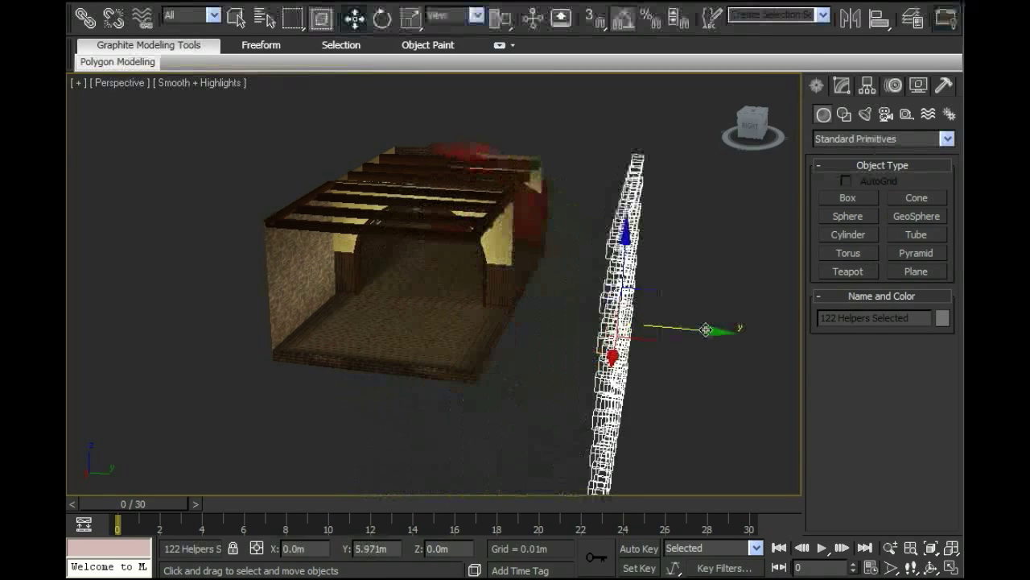
{"action": "middle_click_drag", "start_coordinate": [660, 330], "coordinate": [628, 329], "text": "alt"}
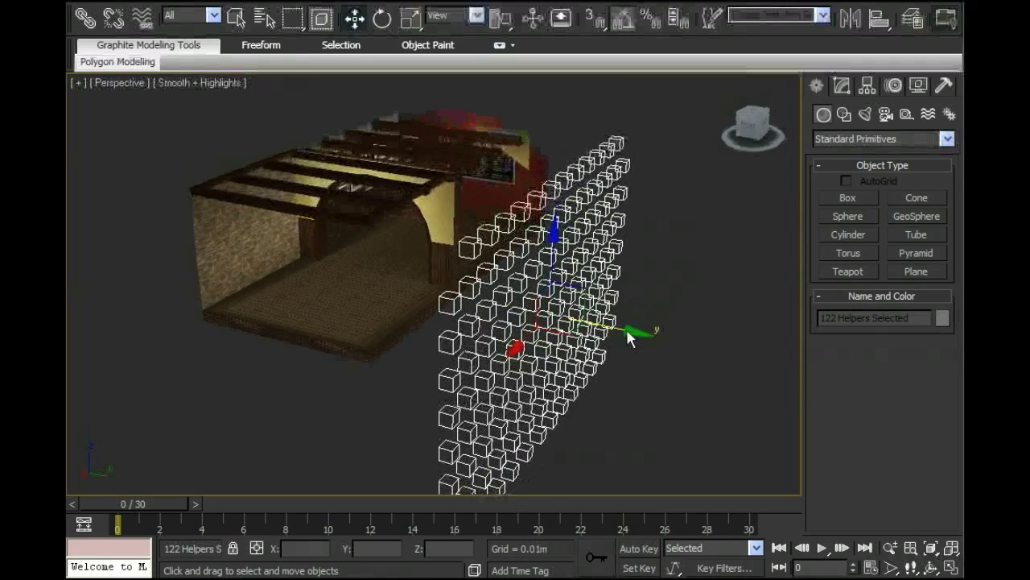
- Set the reference coordinate system to Local for moving and examine which way the floor nodes' axes point relative to the room
{"action": "scroll", "coordinate": [626, 328], "scroll_direction": "up", "scroll_amount": 5}
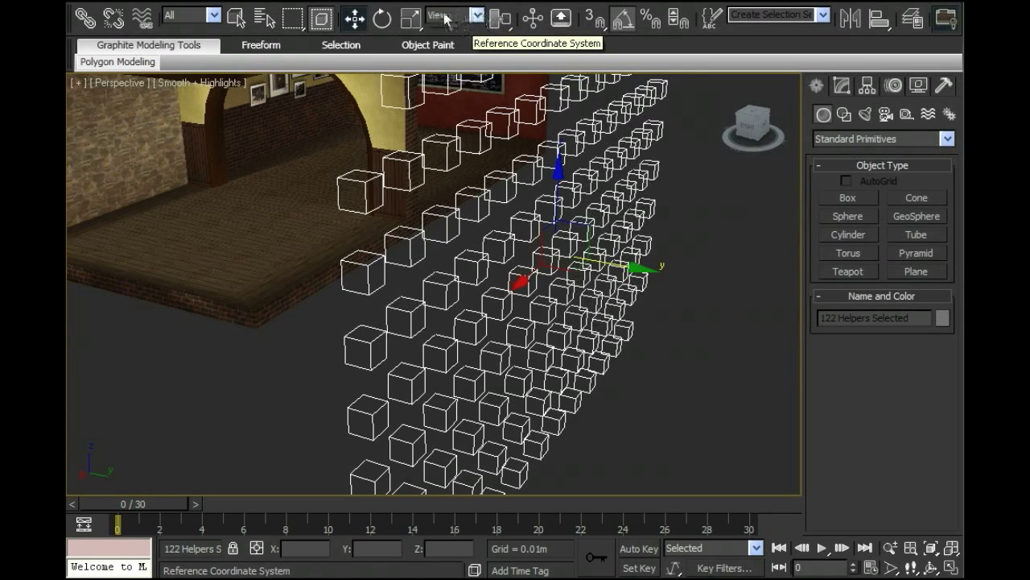
{"action": "left_click", "coordinate": [477, 16]}
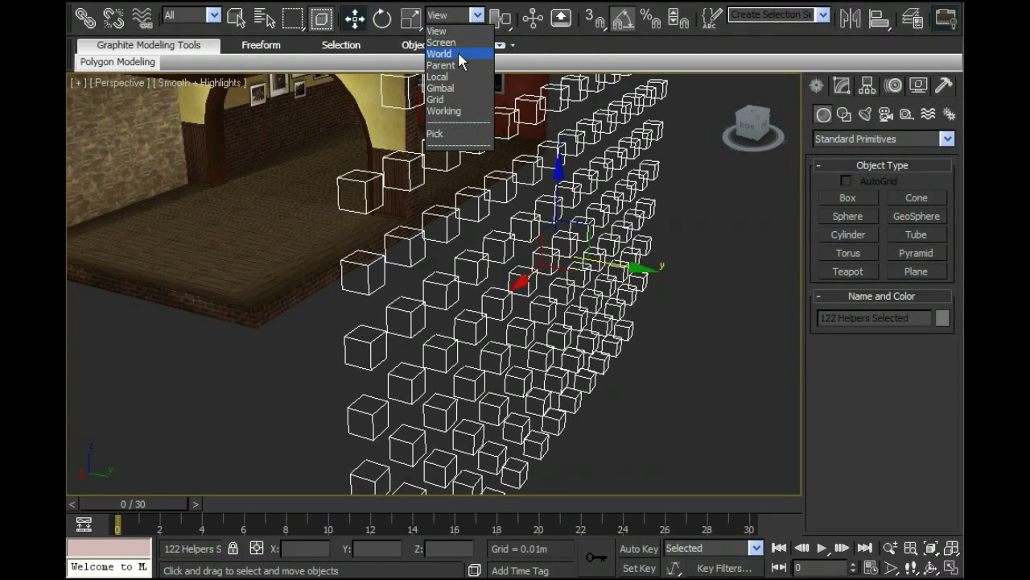
{"action": "left_click", "coordinate": [441, 76]}
{"action": "middle_click_drag", "start_coordinate": [660, 258], "coordinate": [383, 297], "text": "alt"}
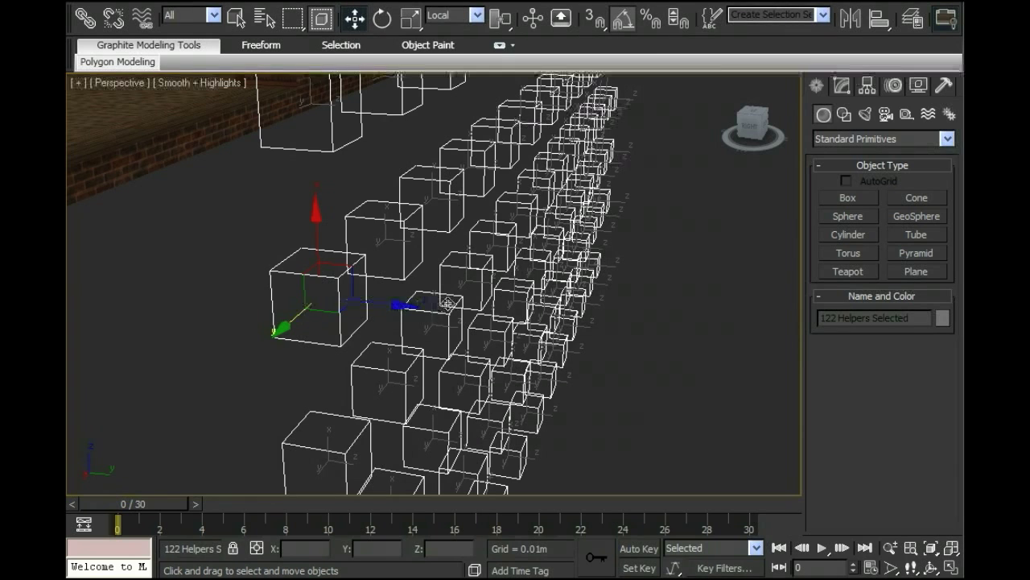
{"action": "scroll", "coordinate": [448, 302], "scroll_direction": "down", "scroll_amount": 5}
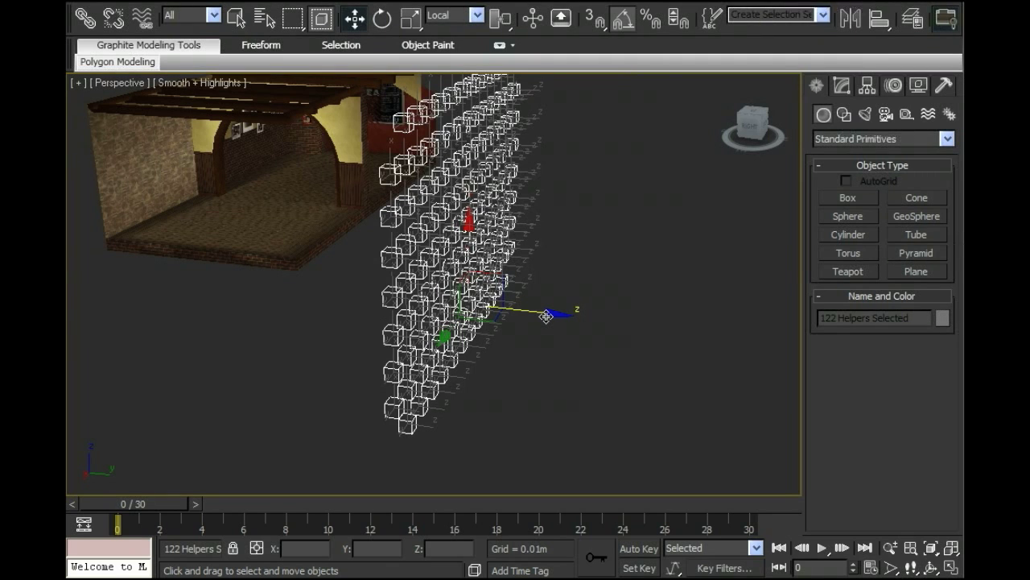
{"action": "middle_click_drag", "start_coordinate": [547, 315], "coordinate": [550, 341], "text": "alt"}
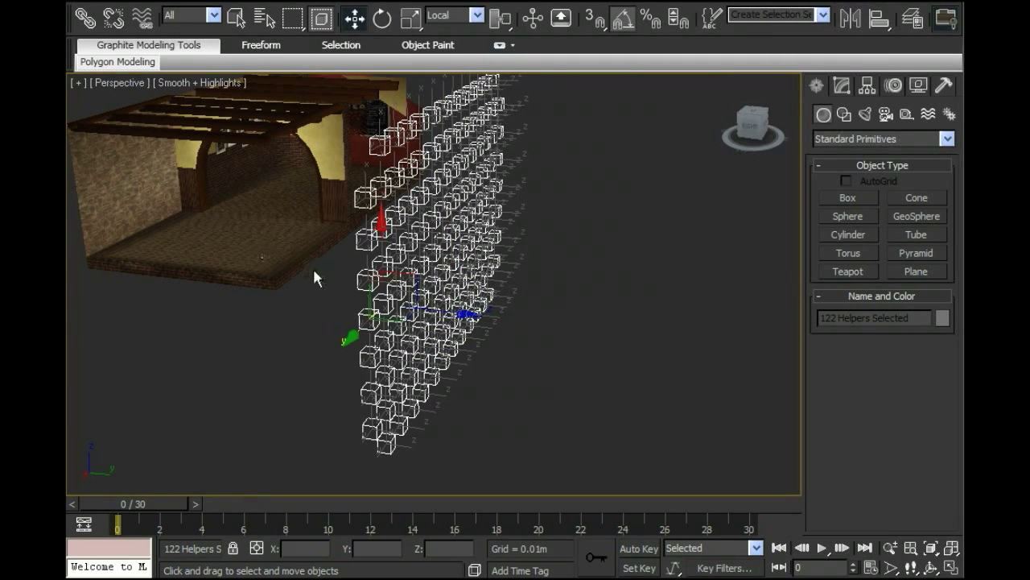
{"action": "middle_click_drag", "start_coordinate": [292, 177], "coordinate": [516, 333], "text": "alt"}
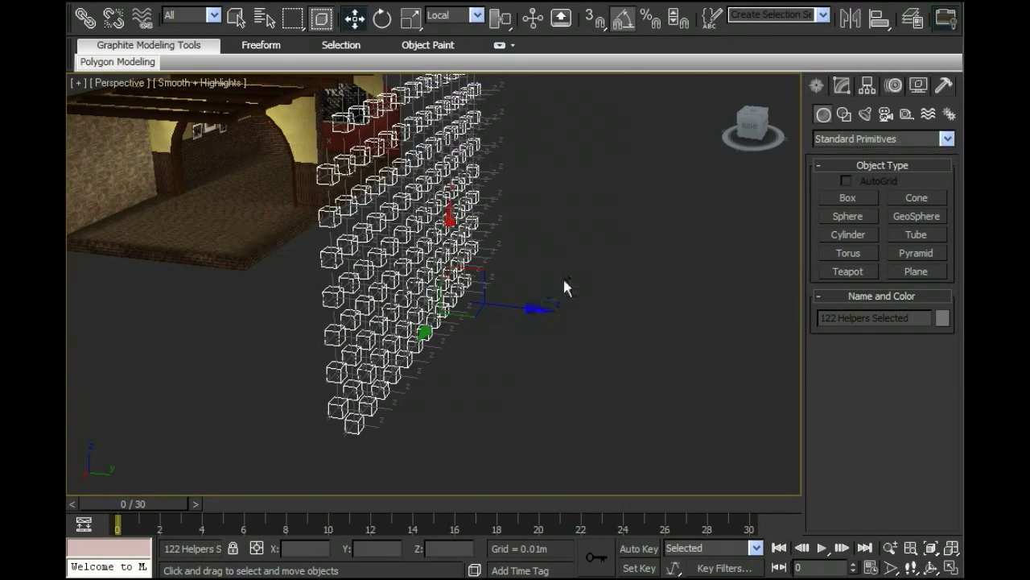
{"action": "middle_click_drag", "start_coordinate": [564, 286], "coordinate": [538, 297], "text": "alt"}
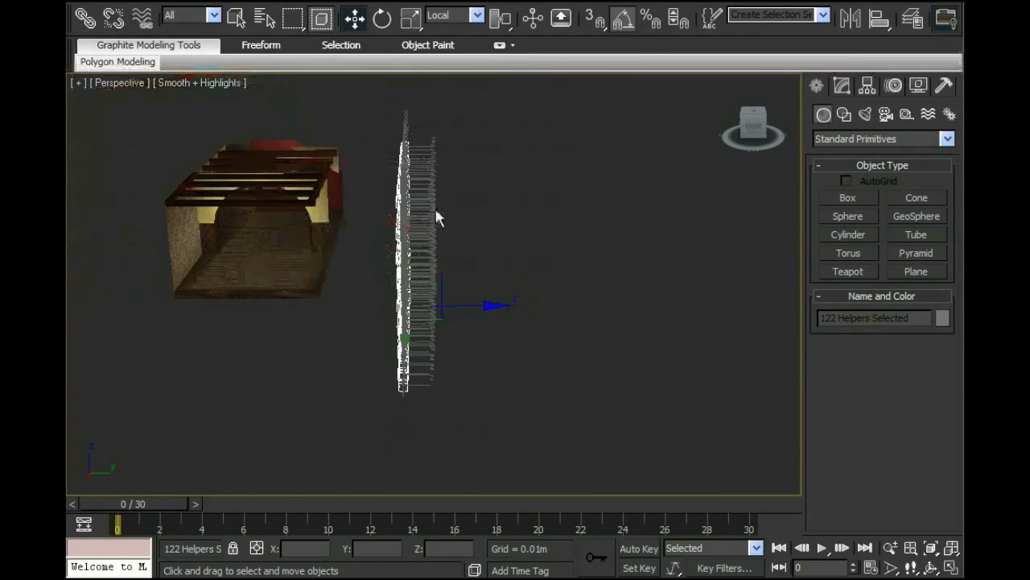
{"action": "left_click_drag", "start_coordinate": [438, 304], "coordinate": [516, 435]}
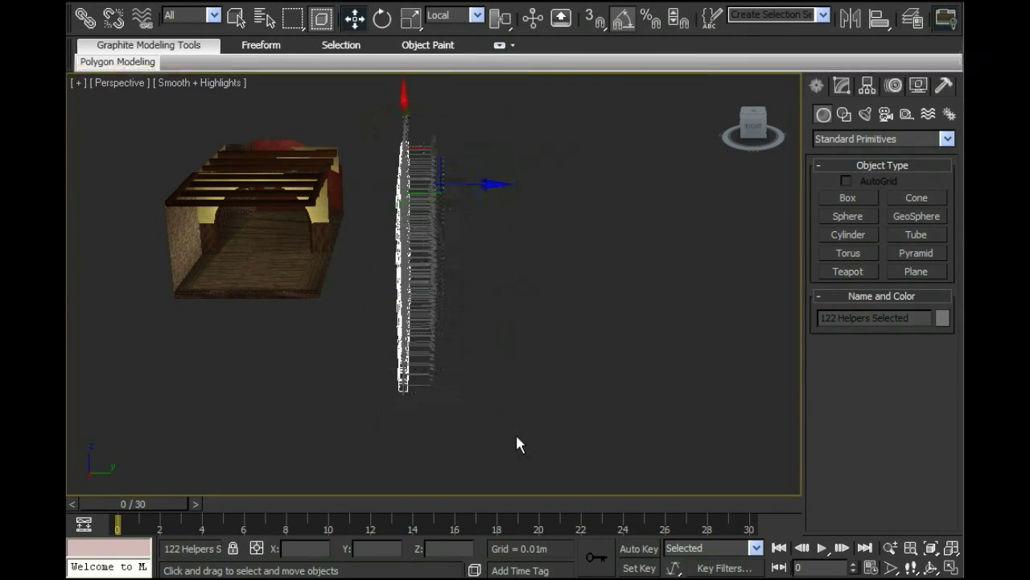
- Rotate the selected floor nodes about the X axis with angle snap until the grid lies horizontal and the nodes' local Z points up
{"action": "left_click", "coordinate": [383, 19]}
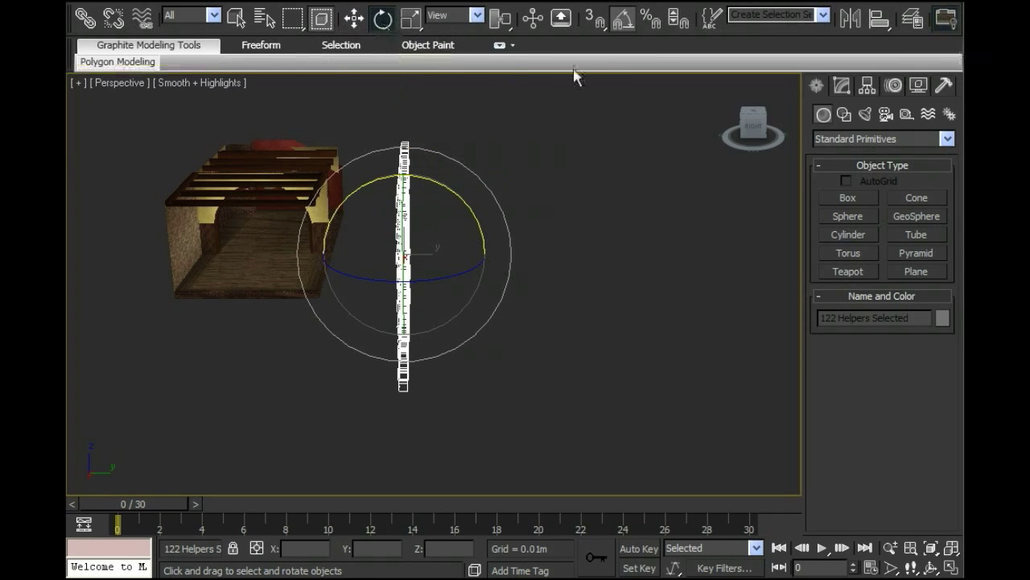
{"action": "left_click", "coordinate": [626, 26]}
{"action": "middle_click_drag", "start_coordinate": [536, 153], "coordinate": [529, 174]}
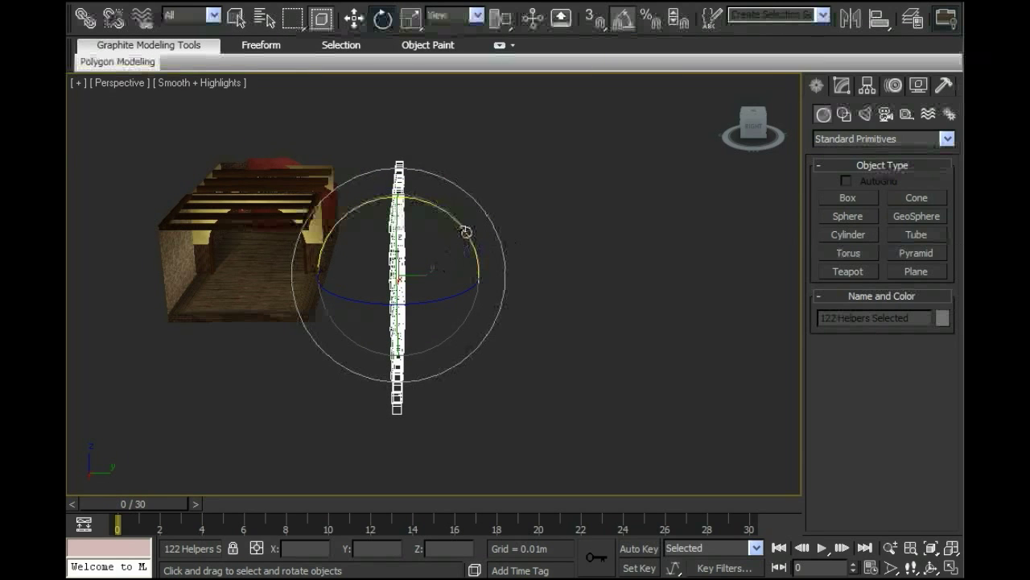
{"action": "left_click_drag", "start_coordinate": [465, 229], "coordinate": [457, 221]}
{"action": "middle_click_drag", "start_coordinate": [456, 221], "coordinate": [479, 177]}
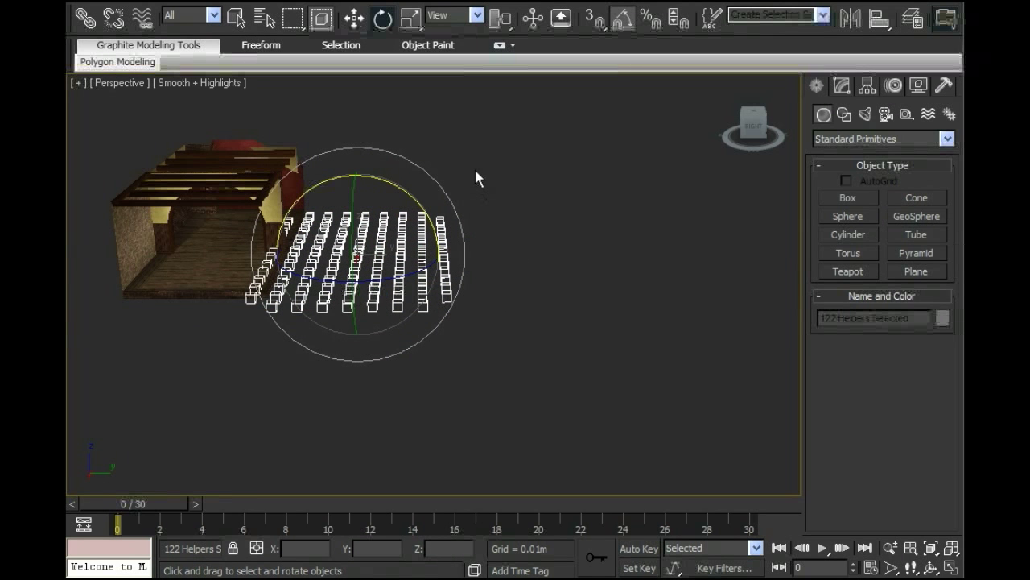
- Move the flattened node grid farther away from the room and set the move reference coordinate system back to View
{"action": "left_click", "coordinate": [354, 19]}
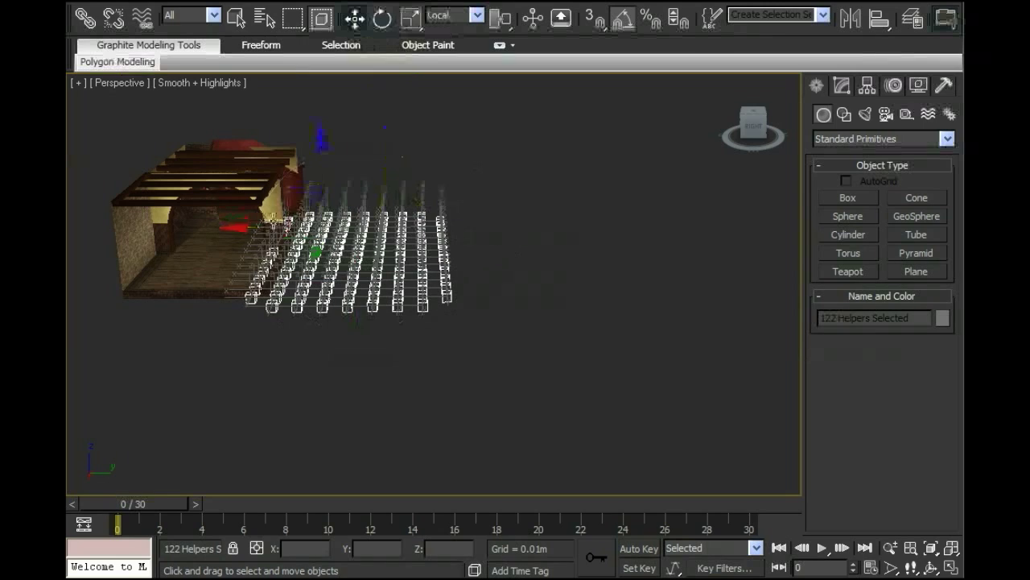
{"action": "left_click_drag", "start_coordinate": [274, 221], "coordinate": [318, 228]}
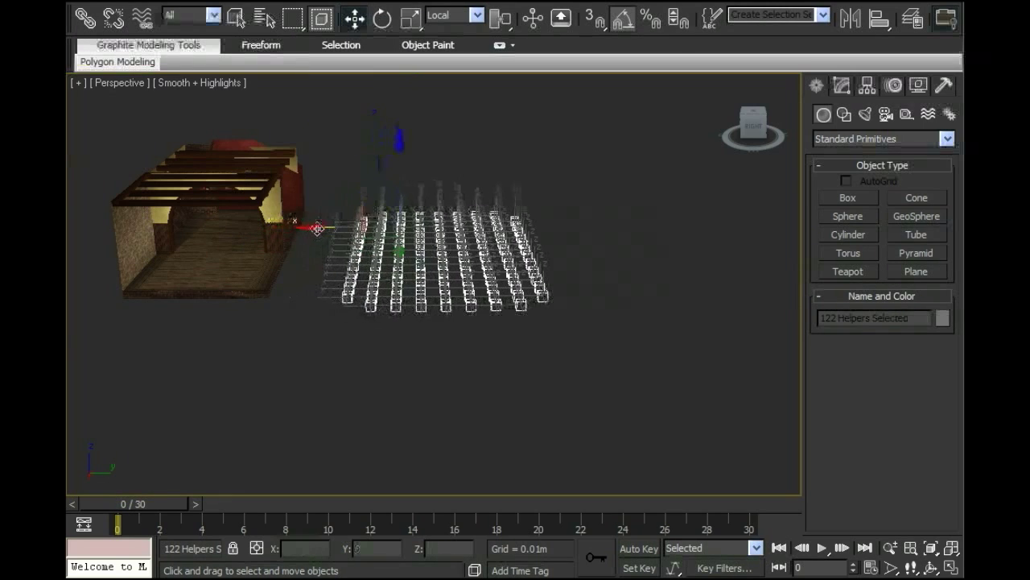
{"action": "mouse_move", "coordinate": [317, 228]}
{"action": "middle_mouse_down", "text": "alt"}
{"action": "mouse_move", "coordinate": [391, 241]}
{"action": "mouse_move", "coordinate": [378, 230]}
{"action": "mouse_move", "coordinate": [396, 168]}
{"action": "mouse_move", "coordinate": [397, 181]}
{"action": "middle_mouse_up", "text": "alt"}
{"action": "scroll", "coordinate": [400, 187], "scroll_direction": "down", "scroll_amount": 3}
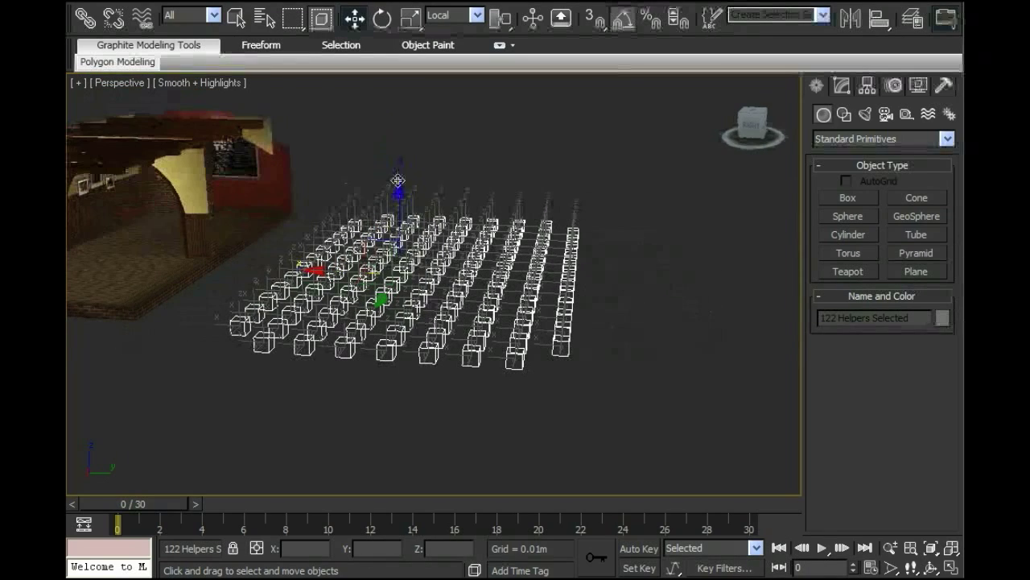
{"action": "left_click", "coordinate": [476, 15]}
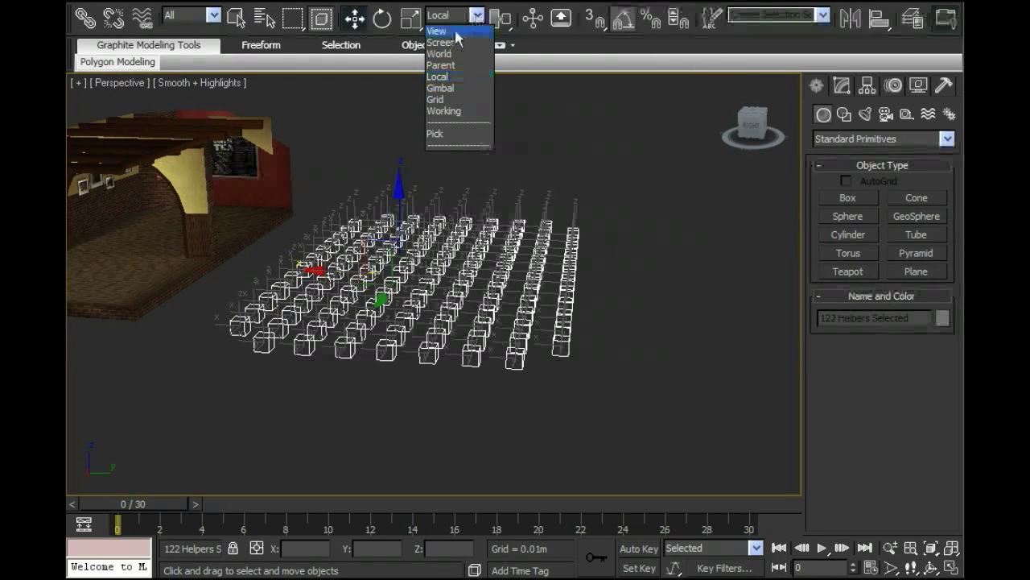
{"action": "left_click", "coordinate": [456, 31]}
{"action": "middle_click_drag", "start_coordinate": [435, 187], "coordinate": [512, 213], "text": "alt"}
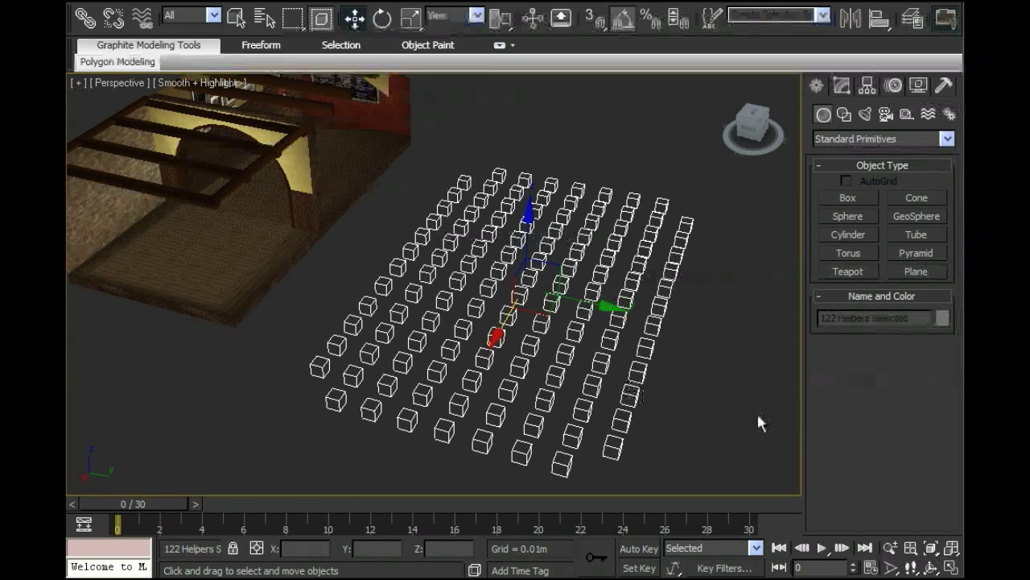
{"action": "middle_click_drag", "start_coordinate": [701, 397], "coordinate": [659, 359]}
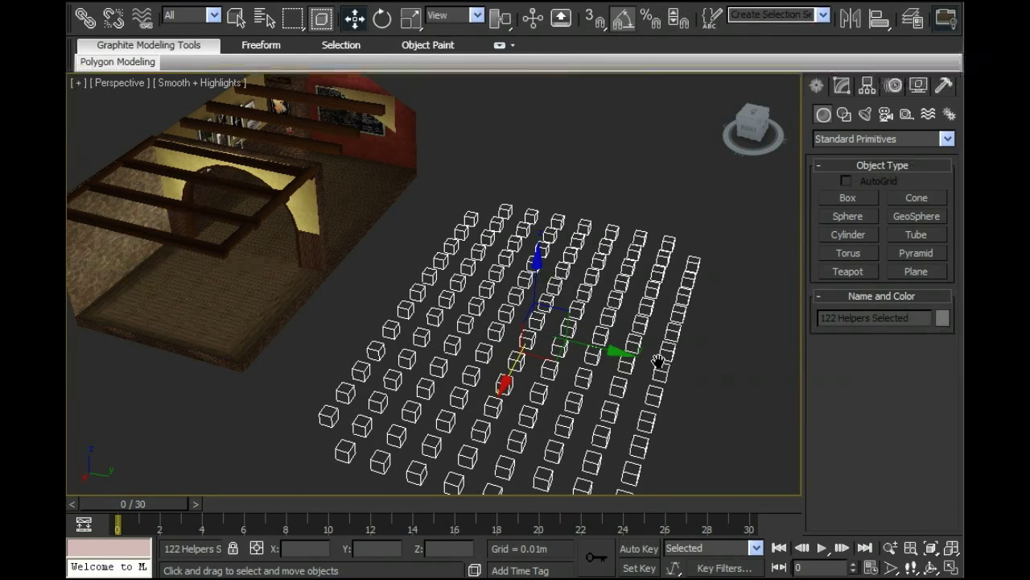
- Show the room and node grid in the Top view with wireframe display
{"action": "key", "text": "t"}
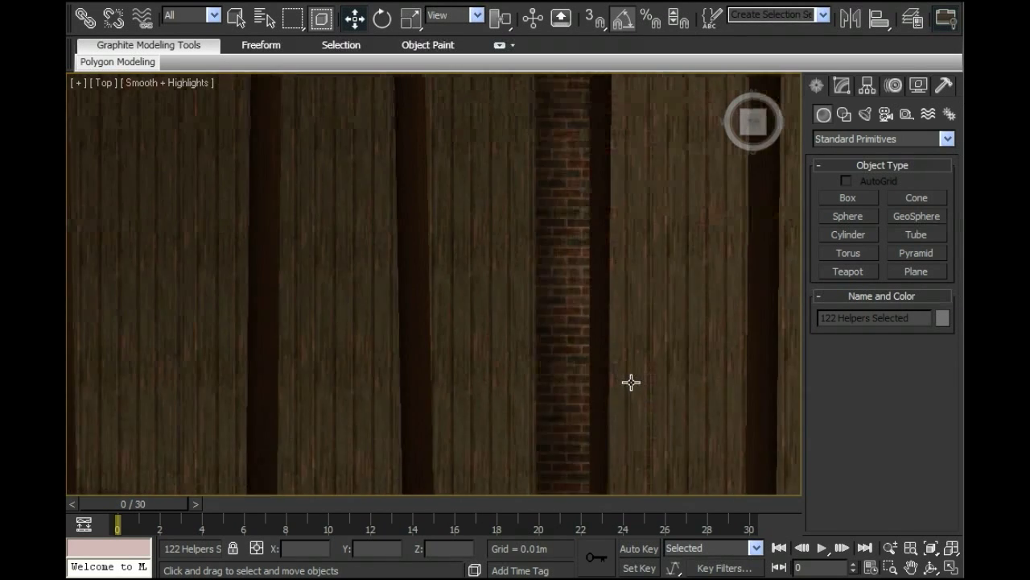
{"action": "scroll", "coordinate": [630, 381], "scroll_direction": "down", "scroll_amount": 6}
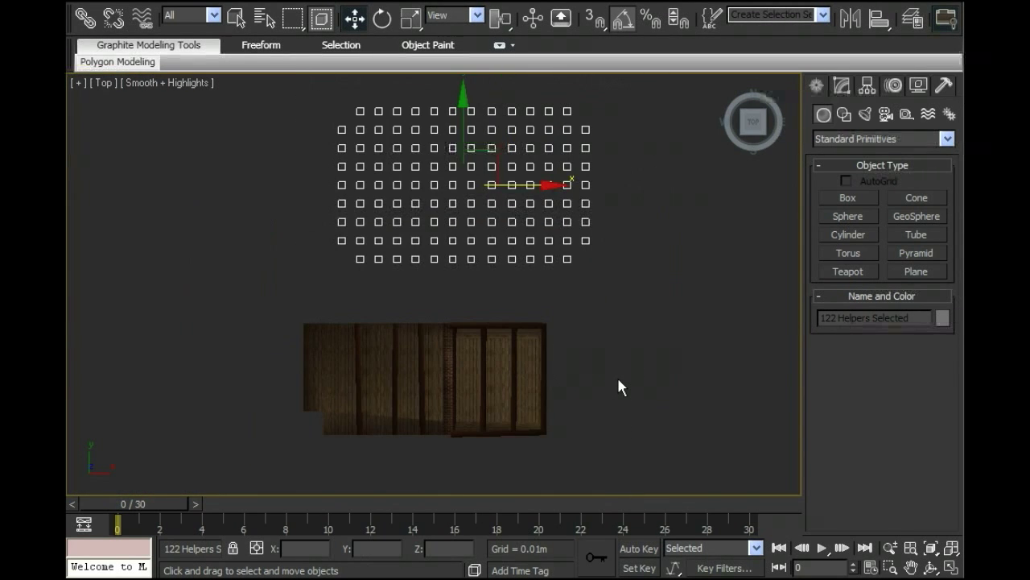
{"action": "key", "text": "F3"}
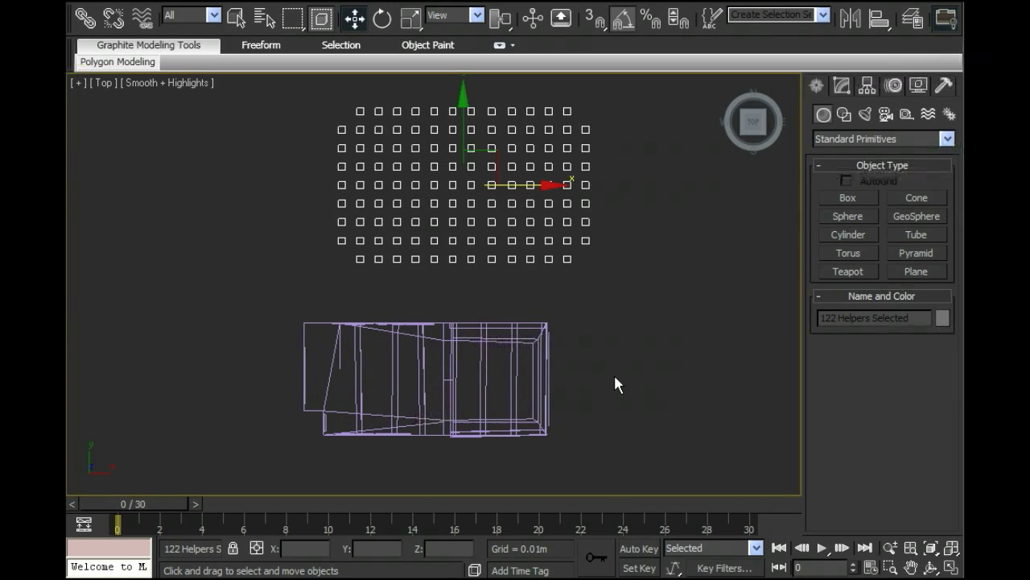
{"action": "middle_click_drag", "start_coordinate": [614, 385], "coordinate": [611, 351]}
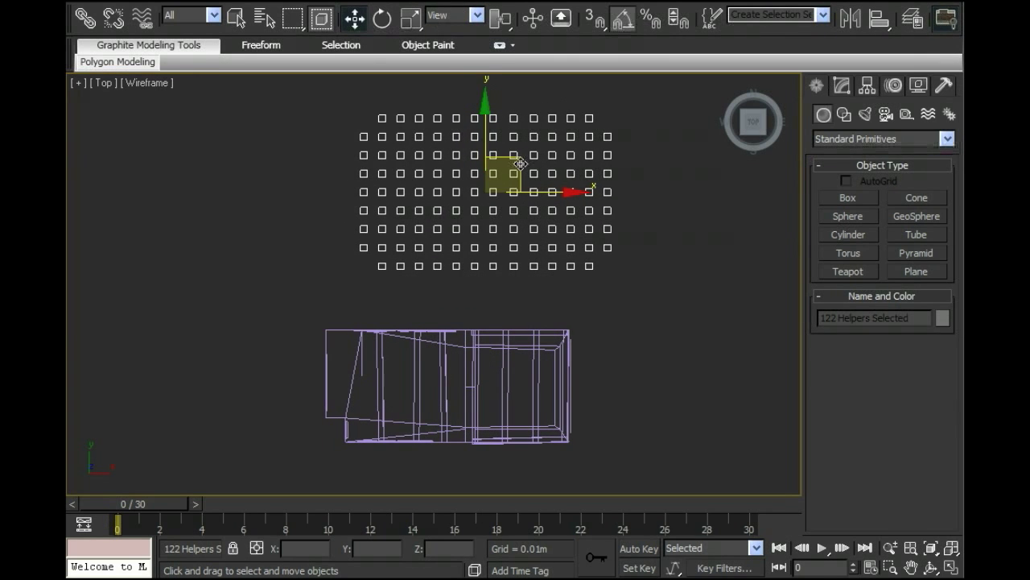
- Move the node grid onto the cafe room's floor plan, aligning its uppermost row with the room's upper wall in the Top view
{"action": "left_click_drag", "start_coordinate": [319, 88], "coordinate": [654, 273]}
{"action": "left_click_drag", "start_coordinate": [502, 173], "coordinate": [475, 347]}
{"action": "middle_click_drag", "start_coordinate": [577, 390], "coordinate": [655, 315]}
{"action": "scroll", "coordinate": [636, 271], "scroll_direction": "up", "scroll_amount": 2}
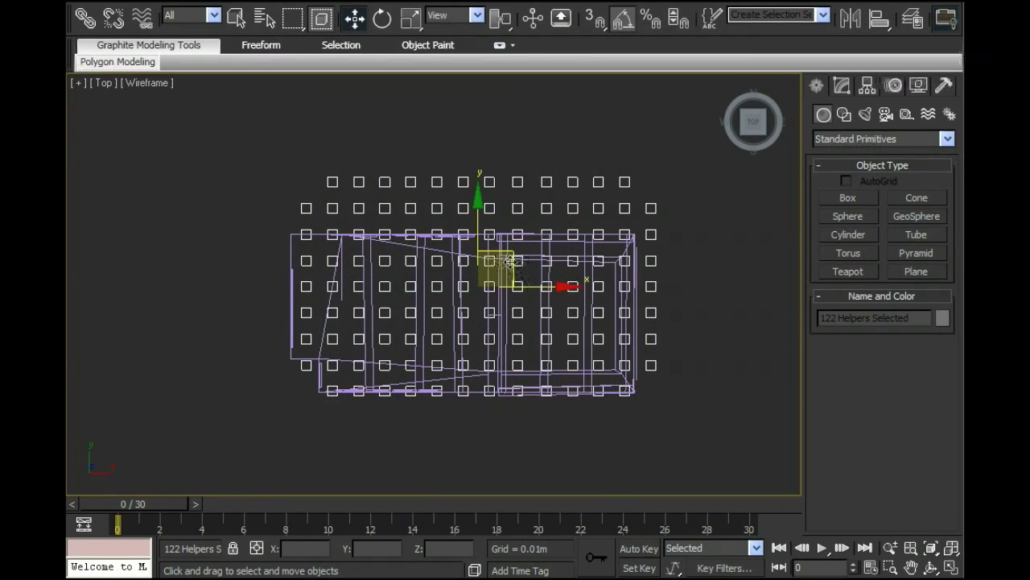
{"action": "left_click_drag", "start_coordinate": [509, 262], "coordinate": [496, 317]}
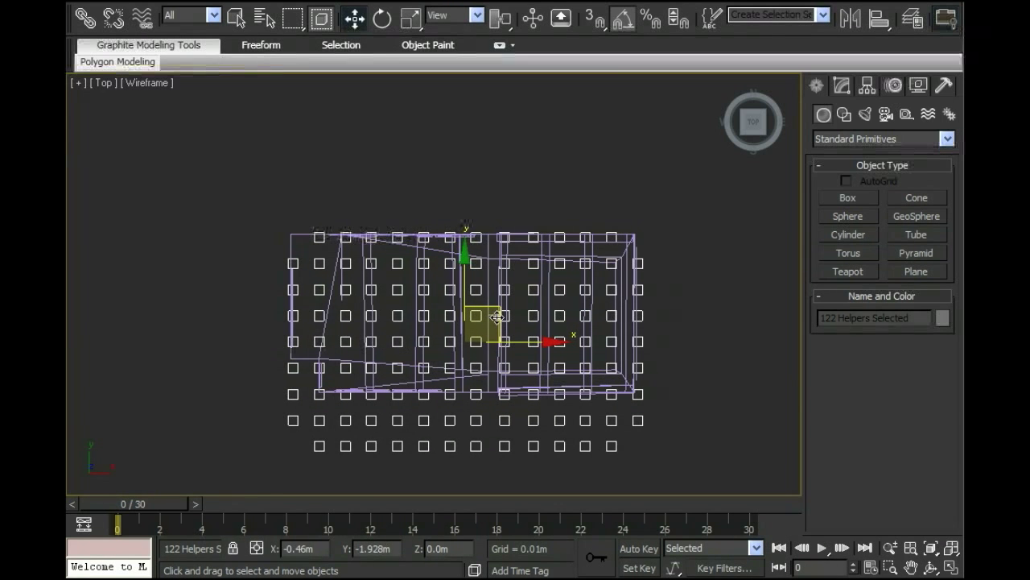
{"action": "scroll", "coordinate": [671, 283], "scroll_direction": "up", "scroll_amount": 3}
{"action": "scroll", "coordinate": [707, 267], "scroll_direction": "down", "scroll_amount": 1}
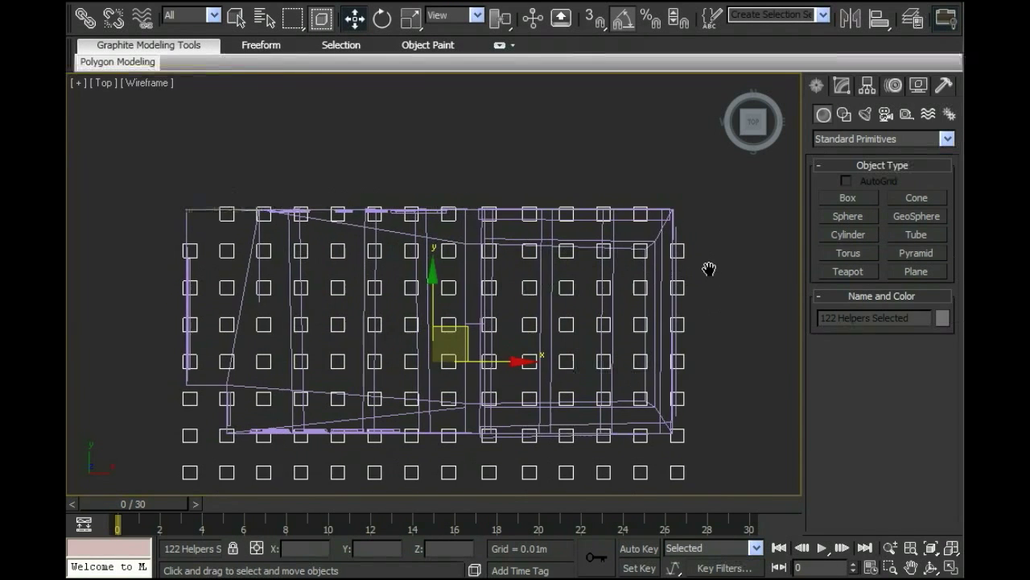
- Shift the floor node grid slightly down and left so its top row and rightmost column sit inside the room's walls, and deselect it
{"action": "scroll", "coordinate": [685, 266], "scroll_direction": "up", "scroll_amount": 2}
{"action": "scroll", "coordinate": [736, 290], "scroll_direction": "down", "scroll_amount": 2}
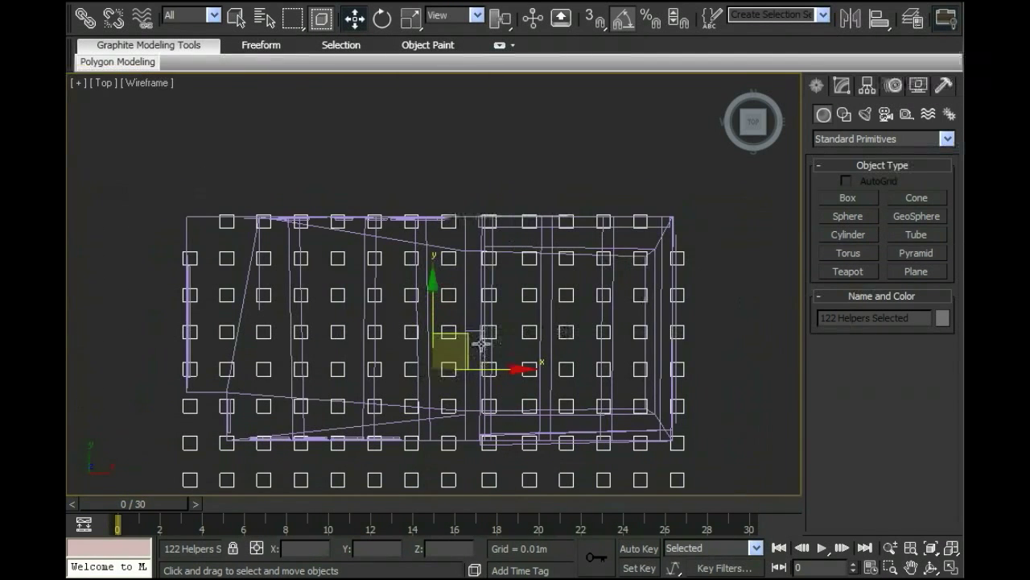
{"action": "left_click_drag", "start_coordinate": [467, 342], "coordinate": [452, 349]}
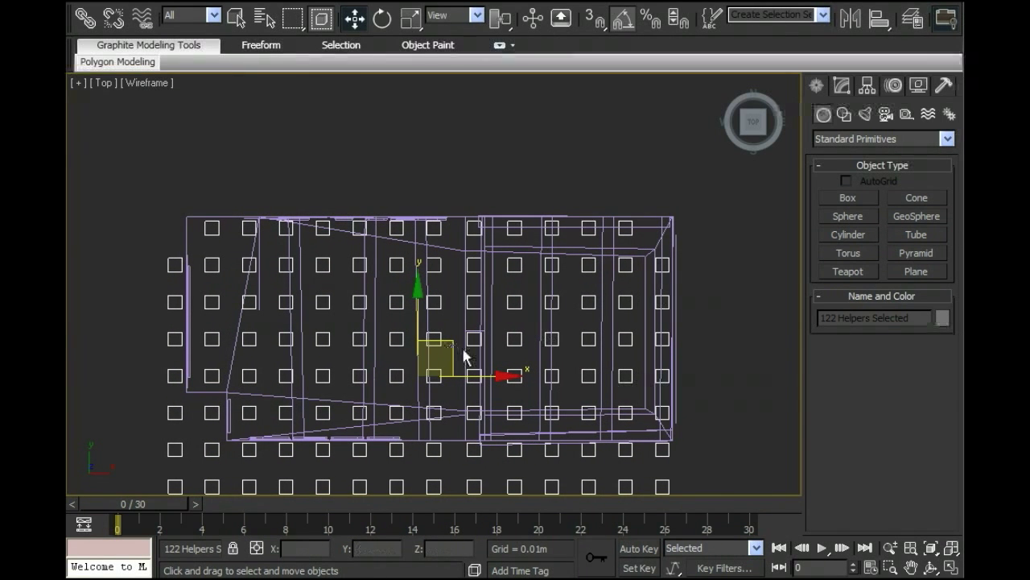
{"action": "scroll", "coordinate": [599, 260], "scroll_direction": "down", "scroll_amount": 2}
{"action": "scroll", "coordinate": [689, 297], "scroll_direction": "up", "scroll_amount": 2}
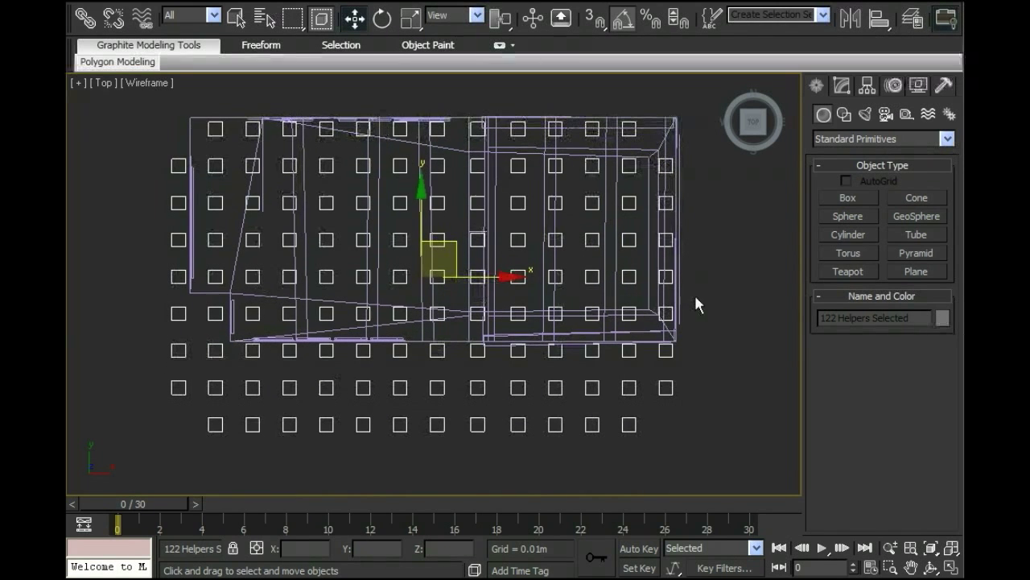
{"action": "middle_click_drag", "start_coordinate": [610, 441], "coordinate": [670, 411]}
{"action": "left_click", "coordinate": [745, 454]}
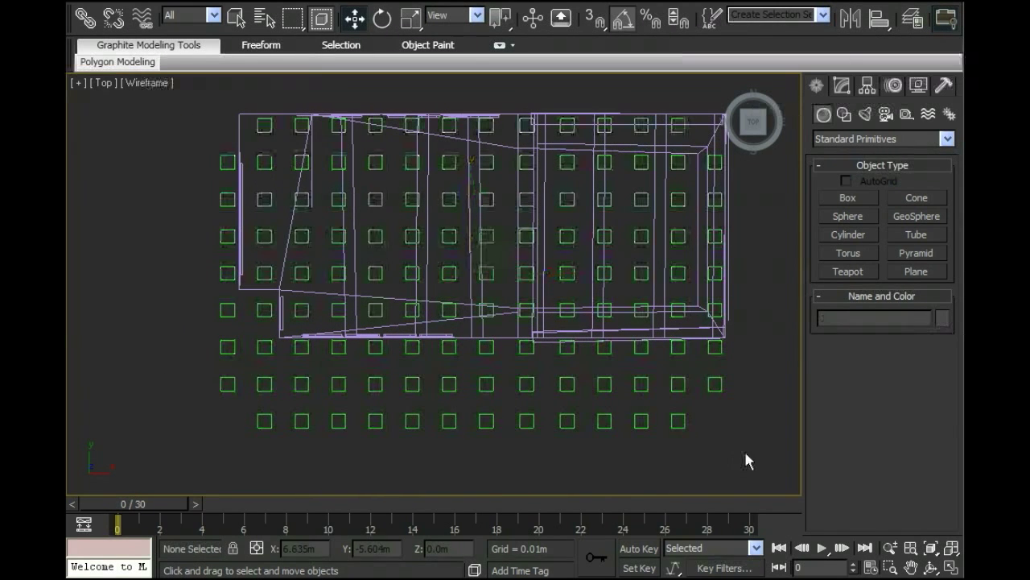
- Delete the three lowest rows of floor nodes lying outside the room's lower wall
{"action": "left_click_drag", "start_coordinate": [657, 420], "coordinate": [219, 360]}
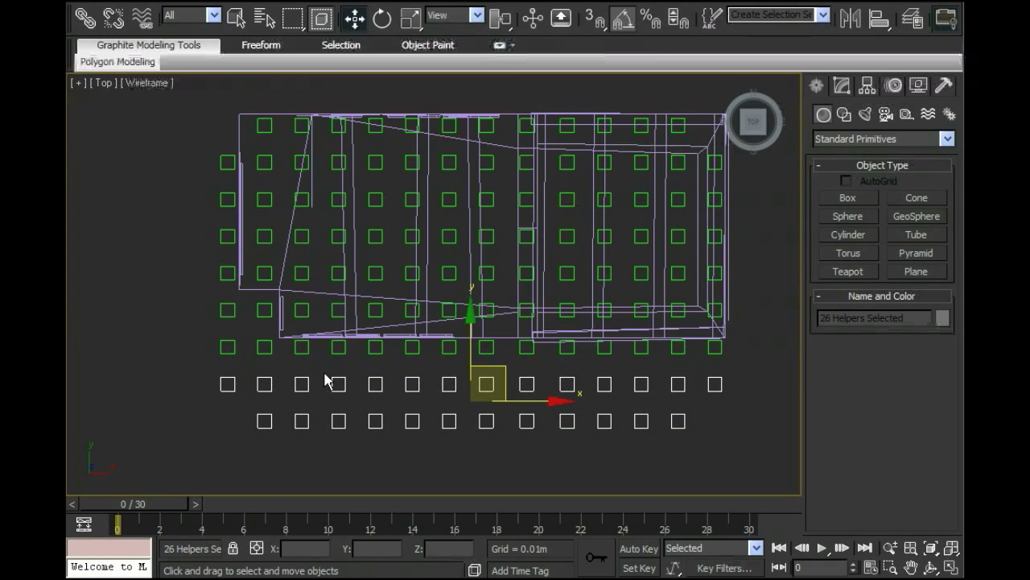
{"action": "key", "text": "Delete"}
{"action": "left_click_drag", "start_coordinate": [651, 368], "coordinate": [214, 350]}
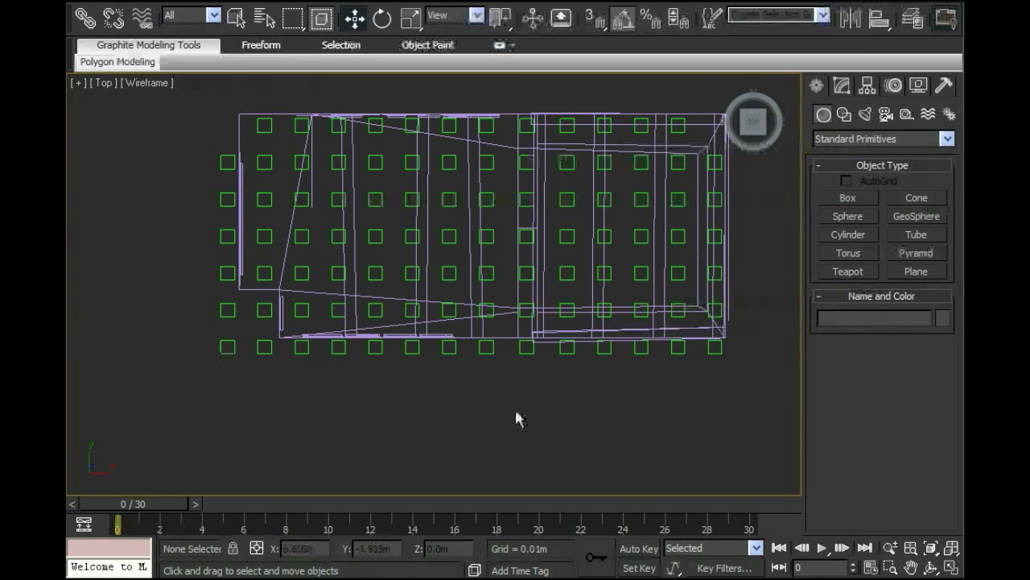
{"action": "left_click_drag", "start_coordinate": [765, 378], "coordinate": [212, 345]}
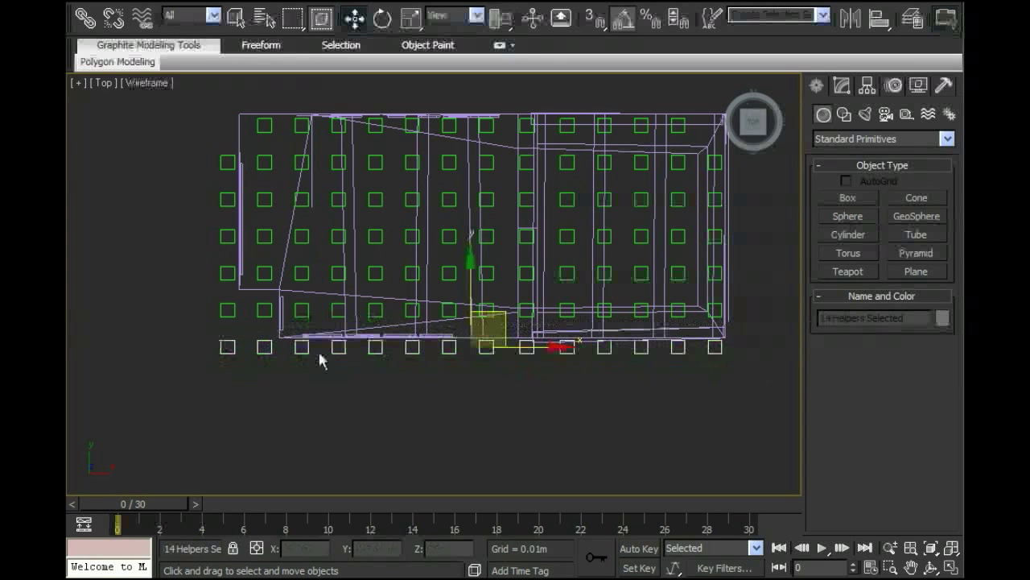
{"action": "key", "text": "Delete"}
- Delete the leftmost column of nodes outside the room's left wall and the single node outside the notched lower-left corner
{"action": "left_click_drag", "start_coordinate": [192, 242], "coordinate": [238, 344]}
{"action": "key", "text": "Delete"}
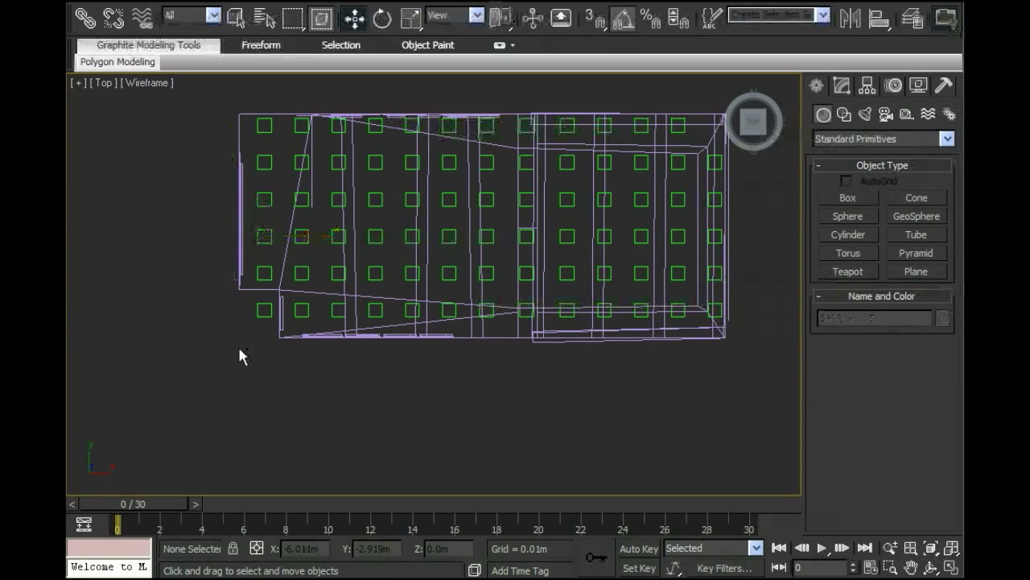
{"action": "middle_click_drag", "start_coordinate": [239, 352], "coordinate": [301, 372]}
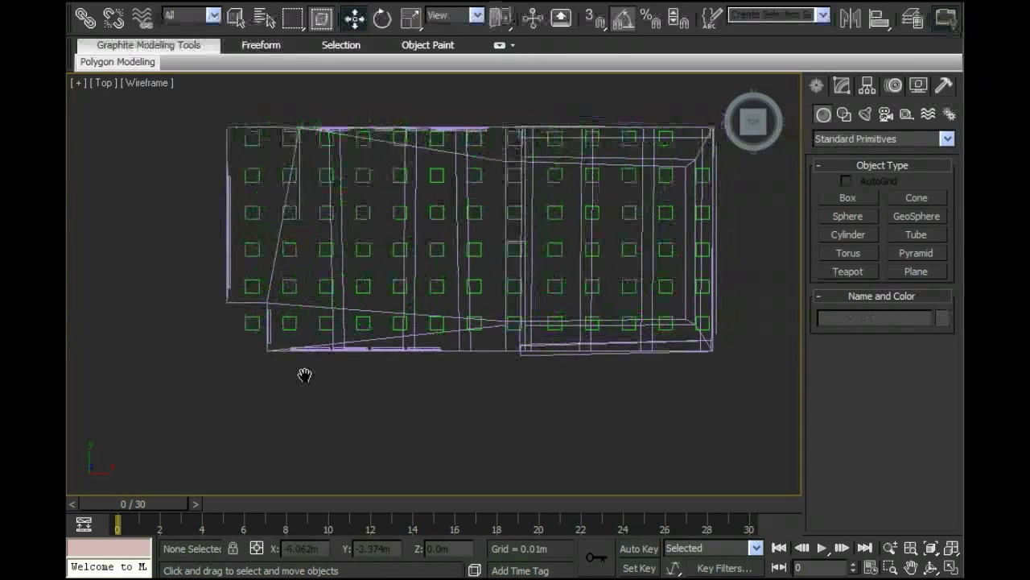
{"action": "left_click", "coordinate": [250, 326]}
{"action": "key", "text": "Delete"}
- Check the names of individual floor nodes at the right and left ends of the room
{"action": "middle_click_drag", "start_coordinate": [563, 399], "coordinate": [537, 418]}
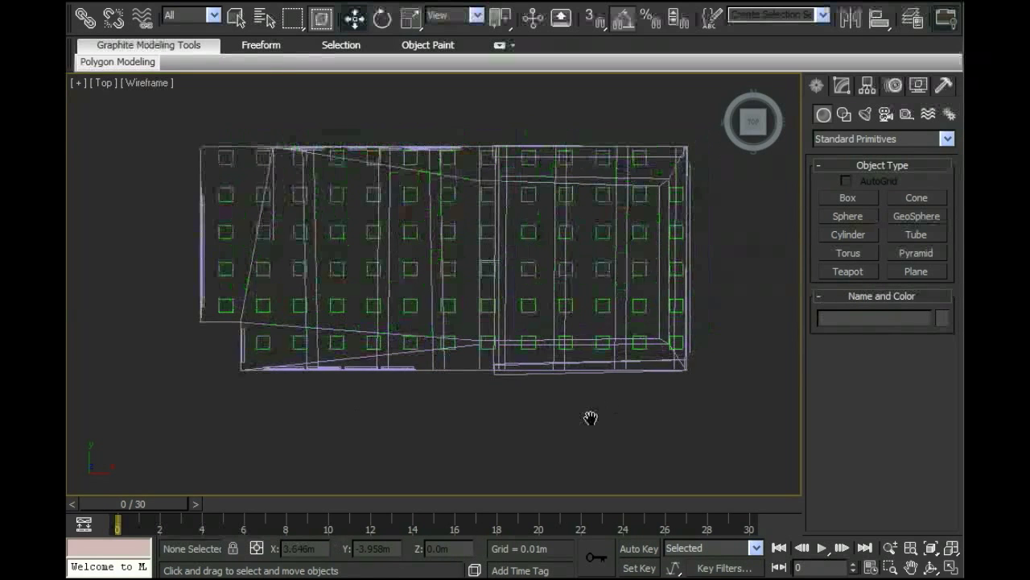
{"action": "middle_click_drag", "start_coordinate": [627, 401], "coordinate": [623, 432]}
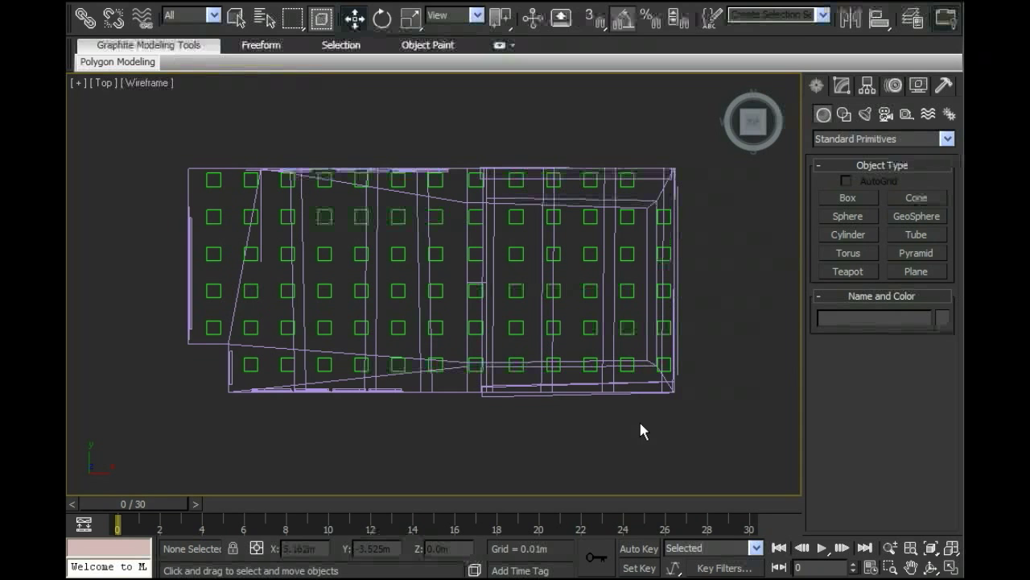
{"action": "middle_click_drag", "start_coordinate": [646, 410], "coordinate": [710, 395]}
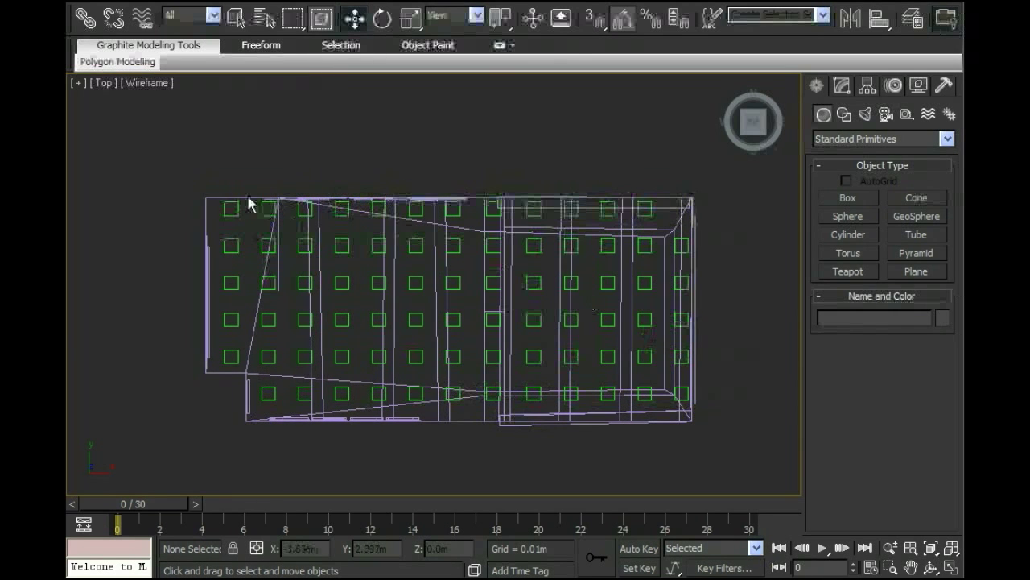
{"action": "left_click_drag", "start_coordinate": [168, 161], "coordinate": [718, 436]}
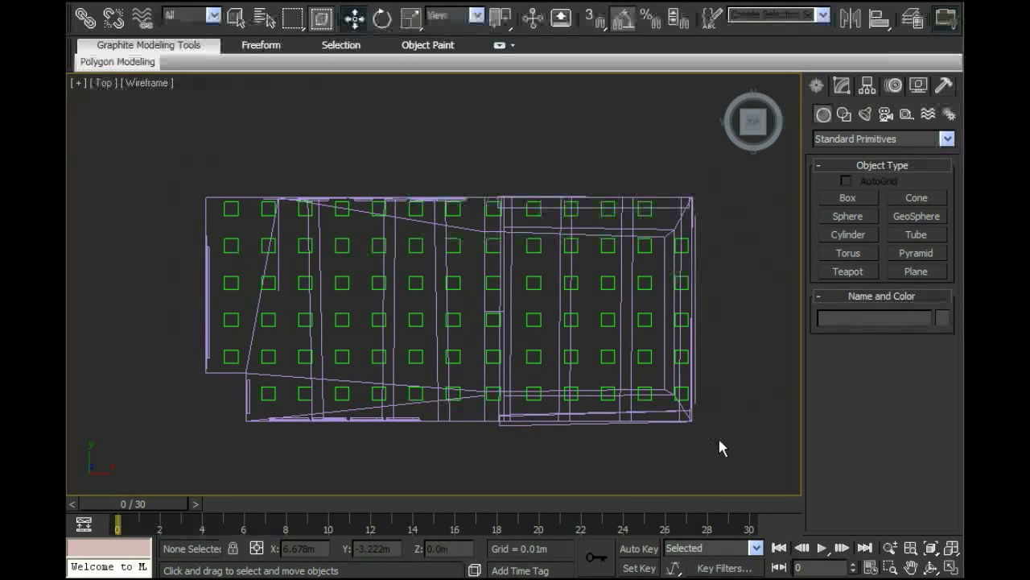
{"action": "left_click", "coordinate": [685, 360]}
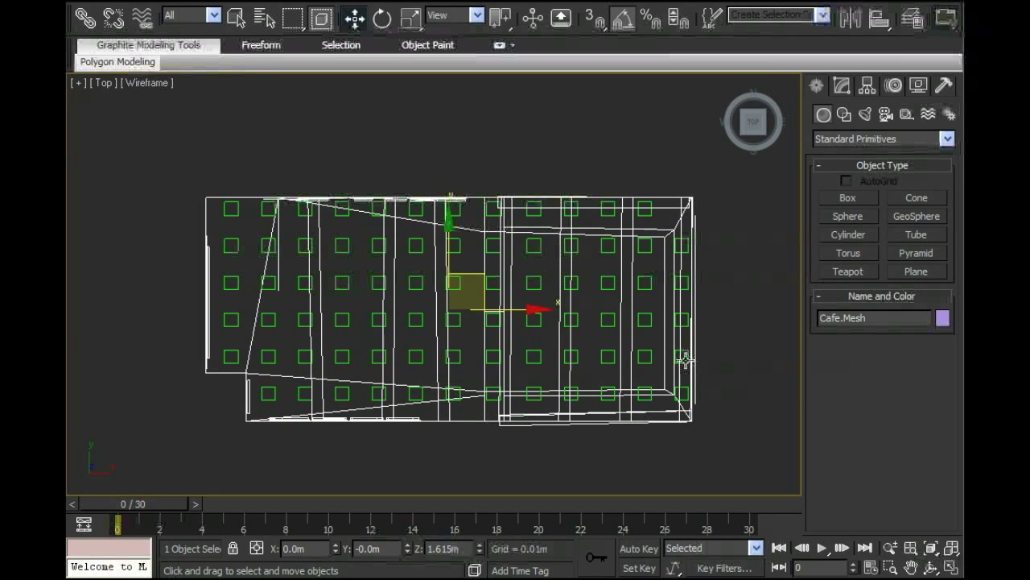
{"action": "left_click", "coordinate": [648, 360]}
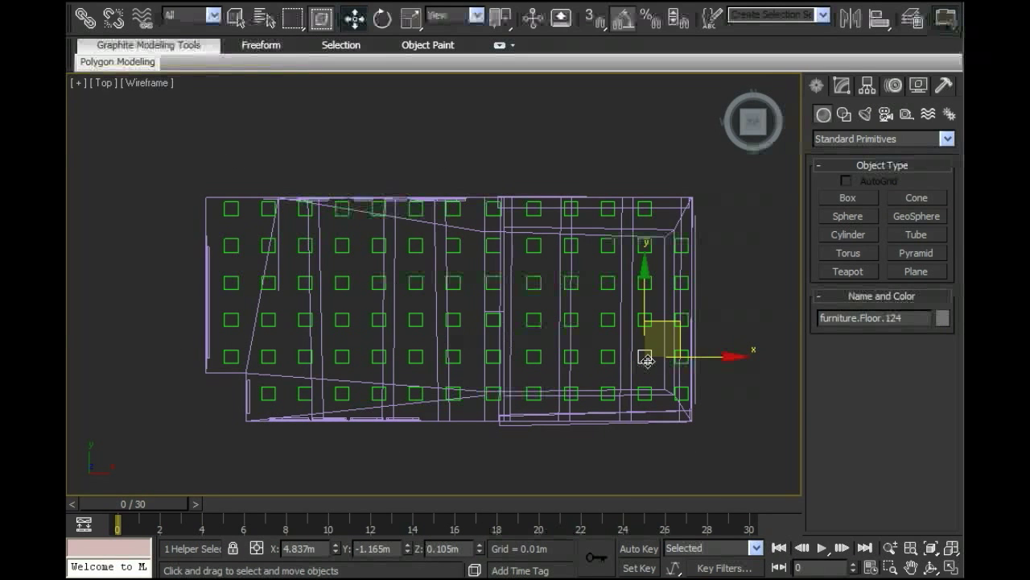
{"action": "left_click", "coordinate": [229, 318]}
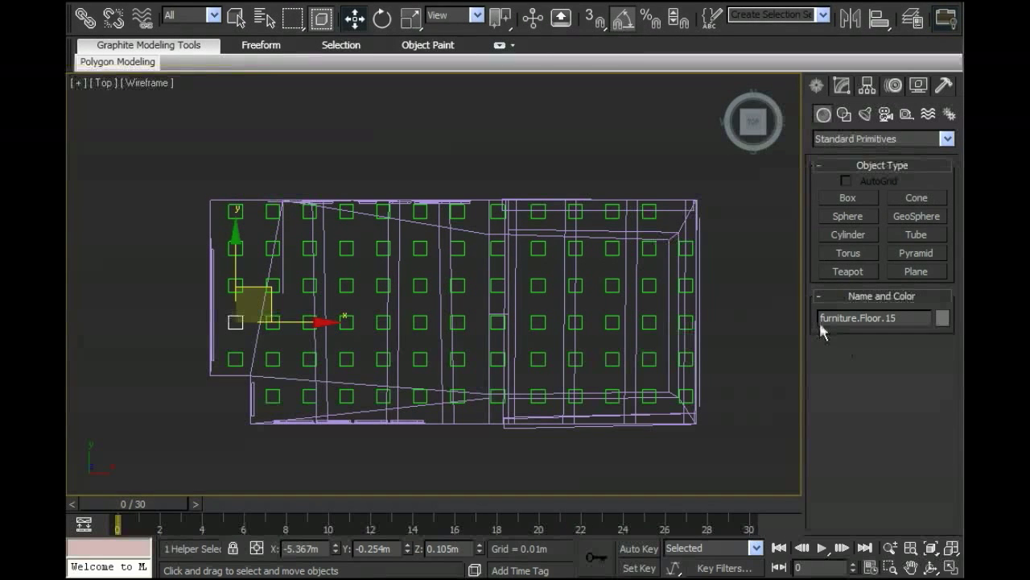
- Examine the whole node layout against the room outline and check the name of another node near the right wall
{"action": "left_click_drag", "start_coordinate": [170, 165], "coordinate": [467, 346]}
{"action": "key", "text": "ctrl+a"}
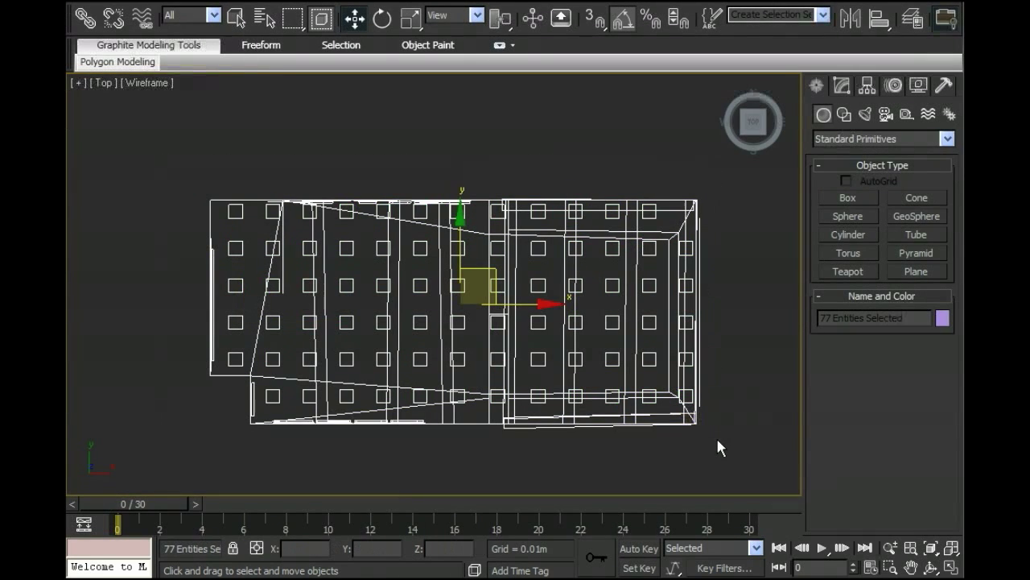
{"action": "key", "text": "z"}
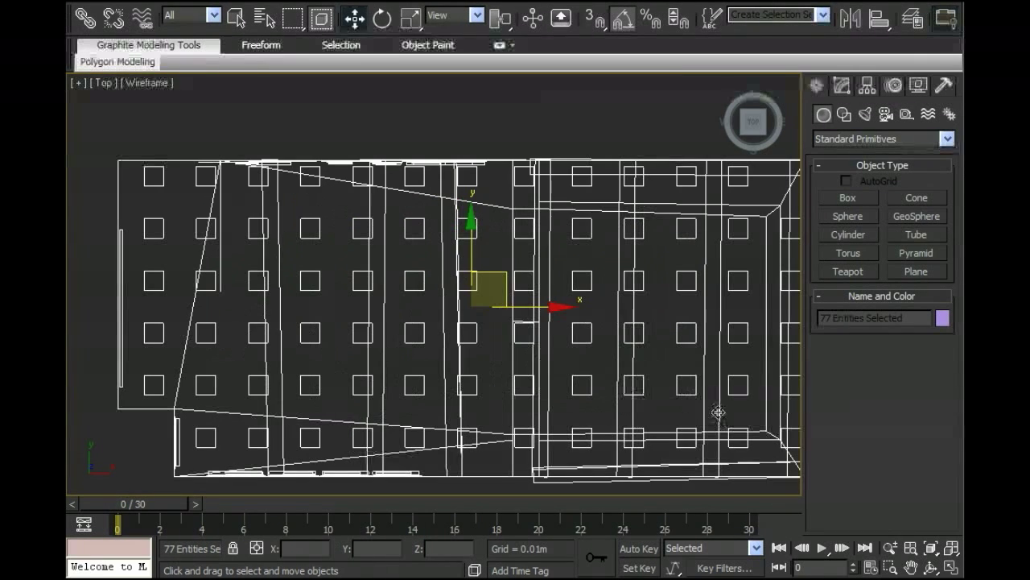
{"action": "left_click", "coordinate": [686, 382]}
{"action": "scroll", "coordinate": [672, 373], "scroll_direction": "down", "scroll_amount": 5}
{"action": "left_click", "coordinate": [590, 310]}
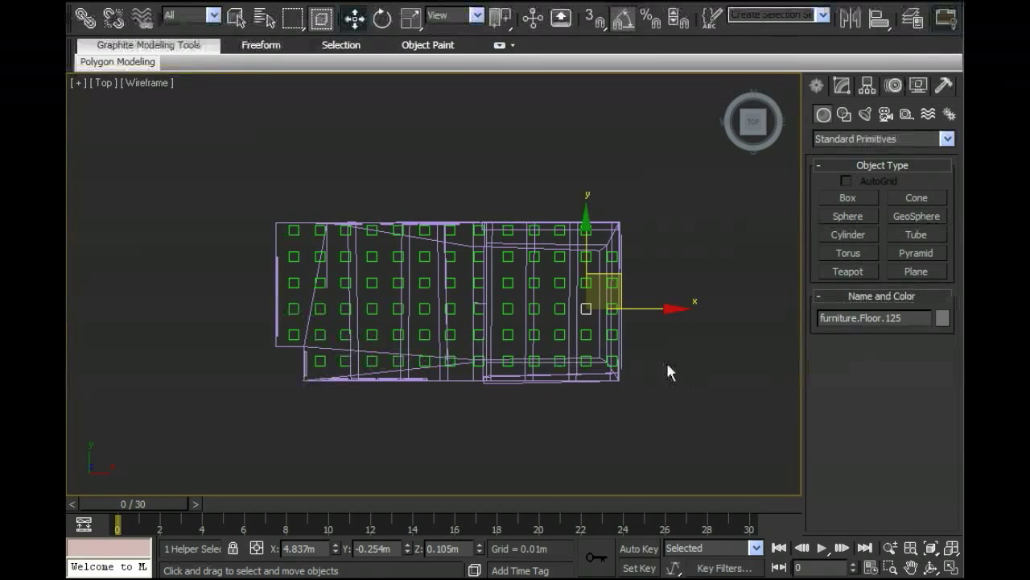
{"action": "middle_click_drag", "start_coordinate": [667, 366], "coordinate": [697, 365]}
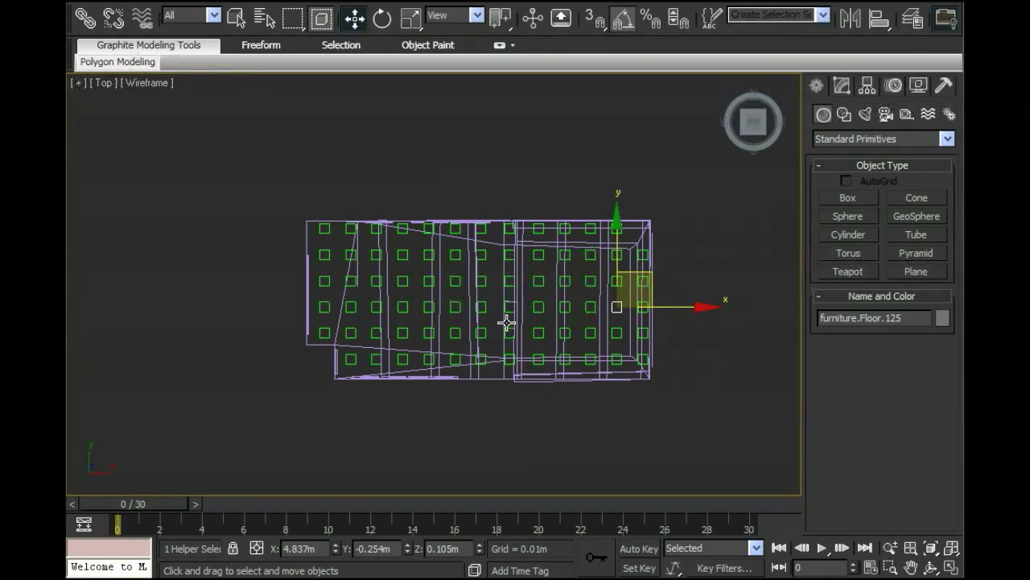
{"action": "scroll", "coordinate": [505, 322], "scroll_direction": "up", "scroll_amount": 3}
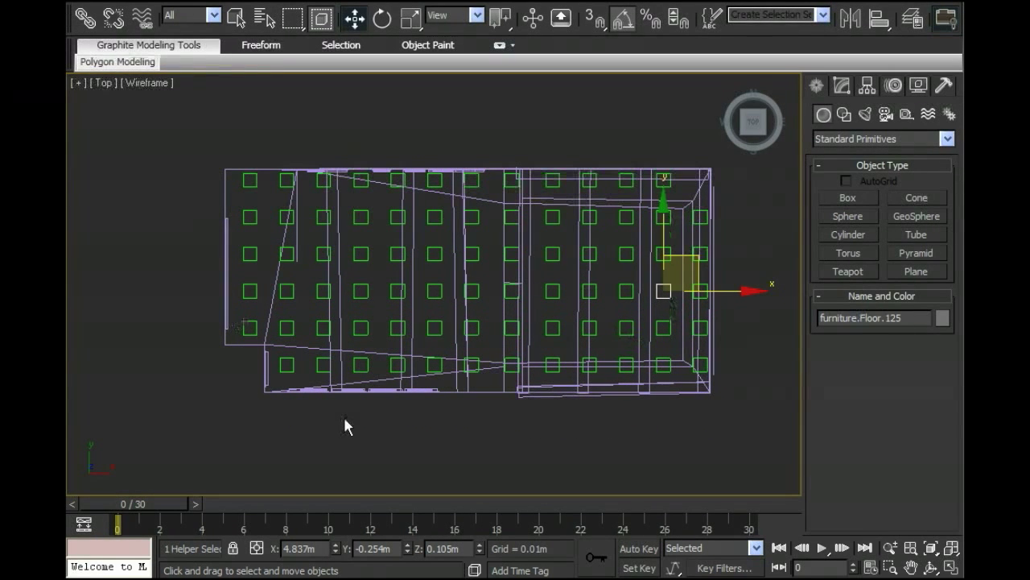
{"action": "left_click", "coordinate": [346, 441]}
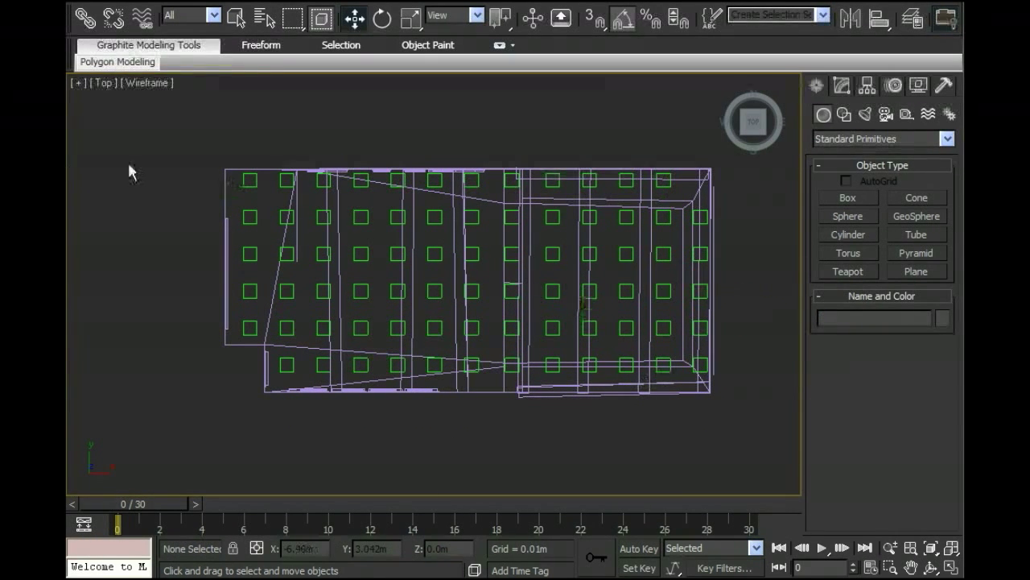
- Select all the floor nodes without the cafe mesh and nudge them slightly down and left within the room outline
{"action": "left_click_drag", "start_coordinate": [210, 193], "coordinate": [715, 404]}
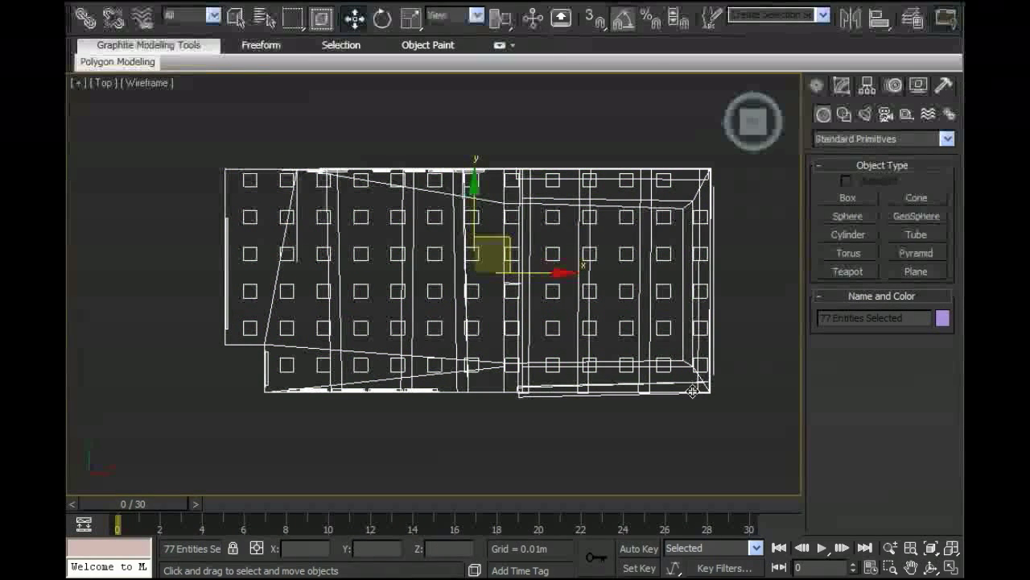
{"action": "left_click", "coordinate": [692, 392], "text": "alt"}
{"action": "left_click_drag", "start_coordinate": [509, 251], "coordinate": [505, 255]}
{"action": "middle_click_drag", "start_coordinate": [603, 357], "coordinate": [573, 348]}
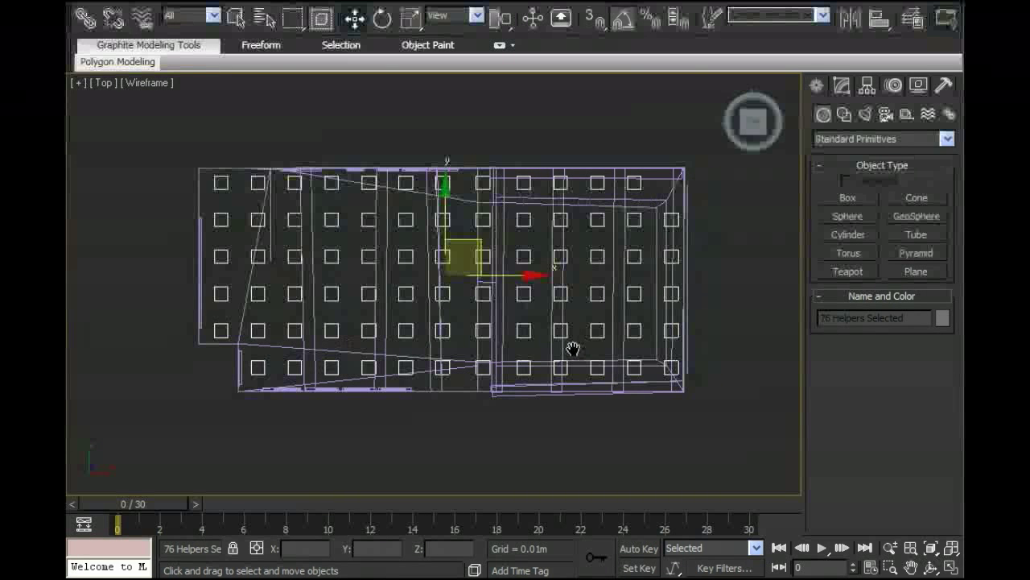
- In the Front view, lower the selected nodes vertically until their centres line up with the room's floor line
{"action": "key", "text": "l"}
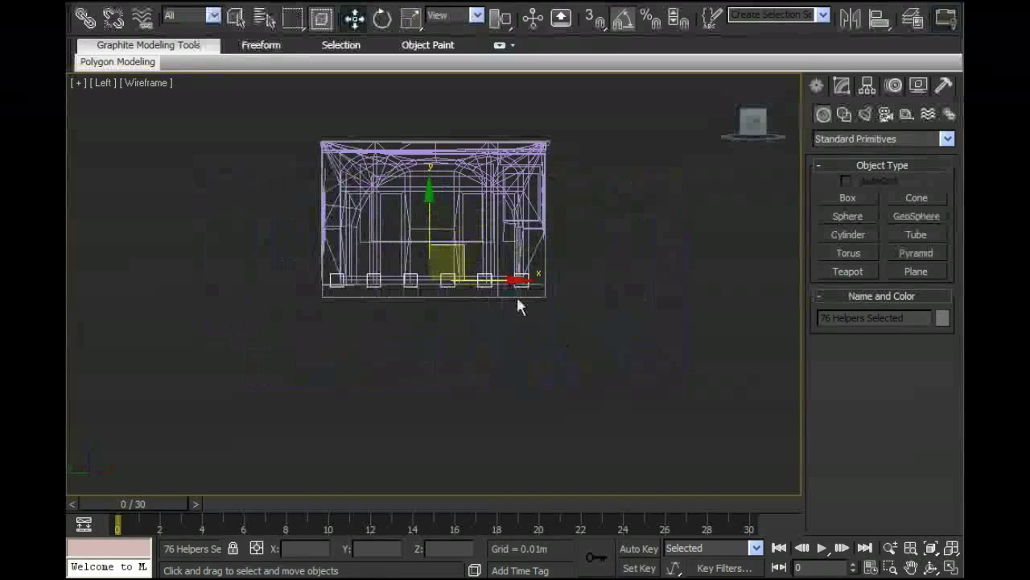
{"action": "middle_click_drag", "start_coordinate": [517, 304], "coordinate": [554, 318]}
{"action": "scroll", "coordinate": [555, 318], "scroll_direction": "up", "scroll_amount": 5}
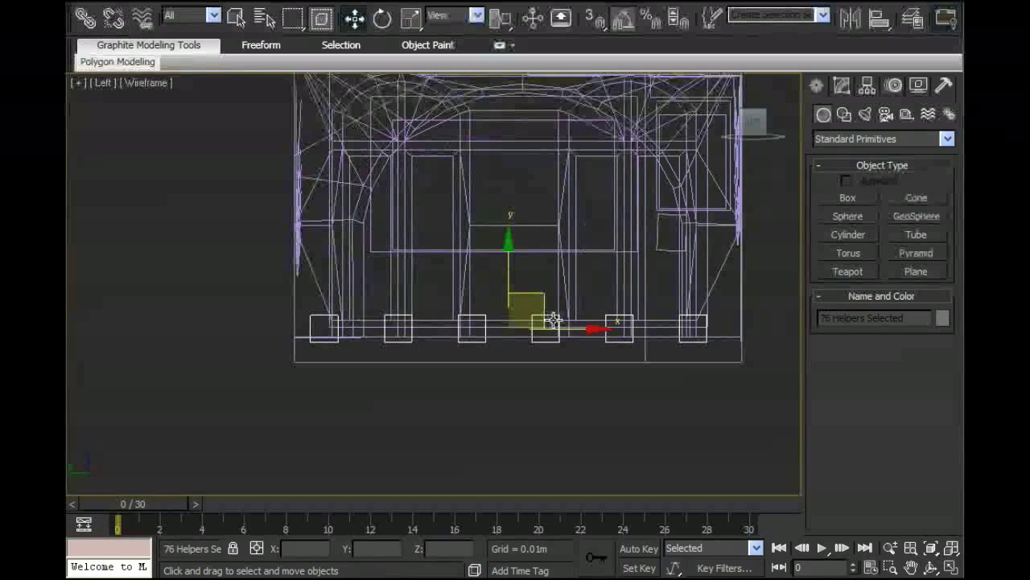
{"action": "key", "text": "f"}
{"action": "scroll", "coordinate": [478, 270], "scroll_direction": "down", "scroll_amount": 5}
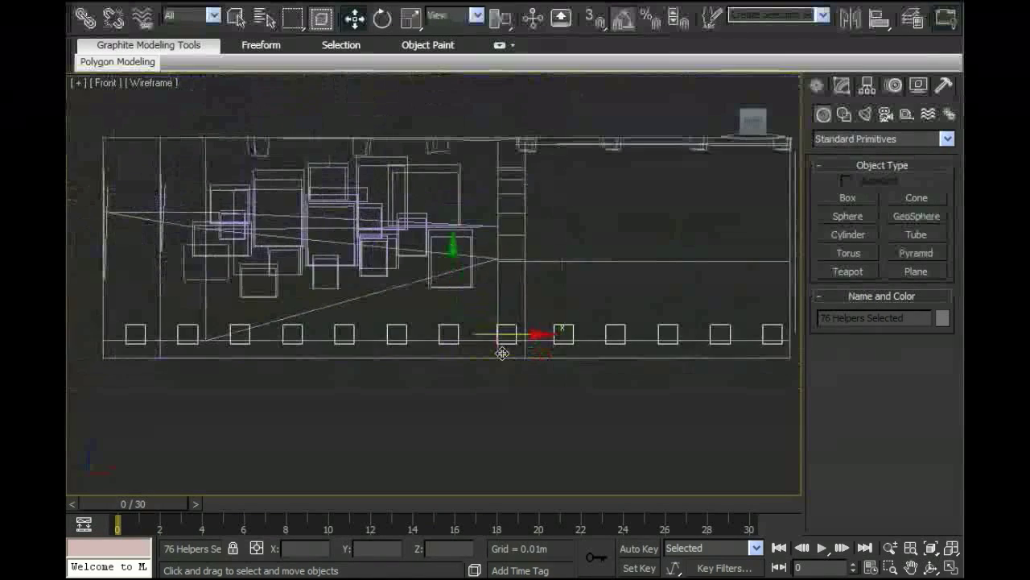
{"action": "middle_click_drag", "start_coordinate": [504, 351], "coordinate": [523, 355]}
{"action": "scroll", "coordinate": [524, 355], "scroll_direction": "up", "scroll_amount": 7}
{"action": "middle_click_drag", "start_coordinate": [573, 322], "coordinate": [525, 274]}
{"action": "scroll", "coordinate": [529, 292], "scroll_direction": "up", "scroll_amount": 3}
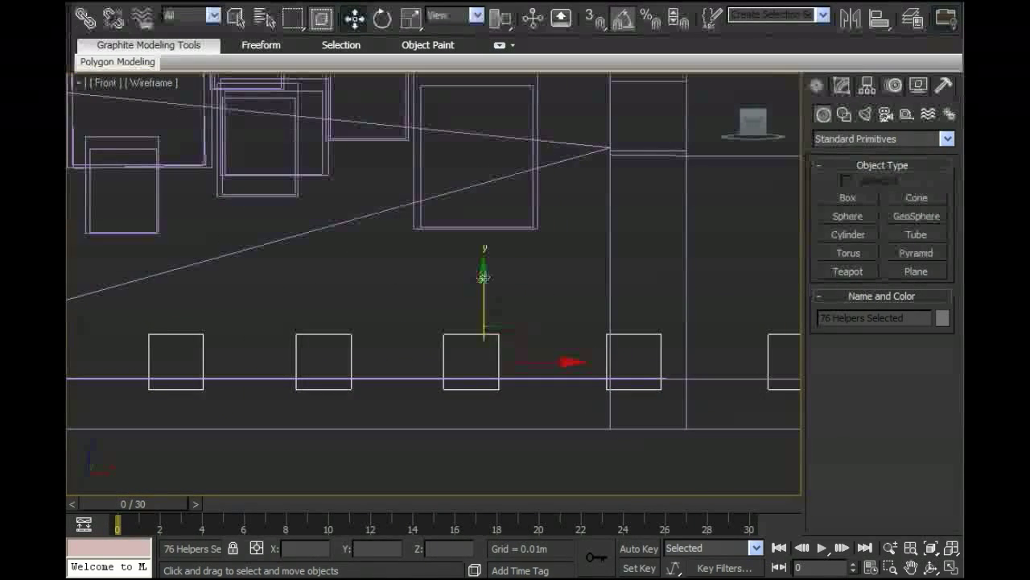
{"action": "left_click_drag", "start_coordinate": [483, 279], "coordinate": [480, 291]}
{"action": "middle_click_drag", "start_coordinate": [578, 349], "coordinate": [567, 326]}
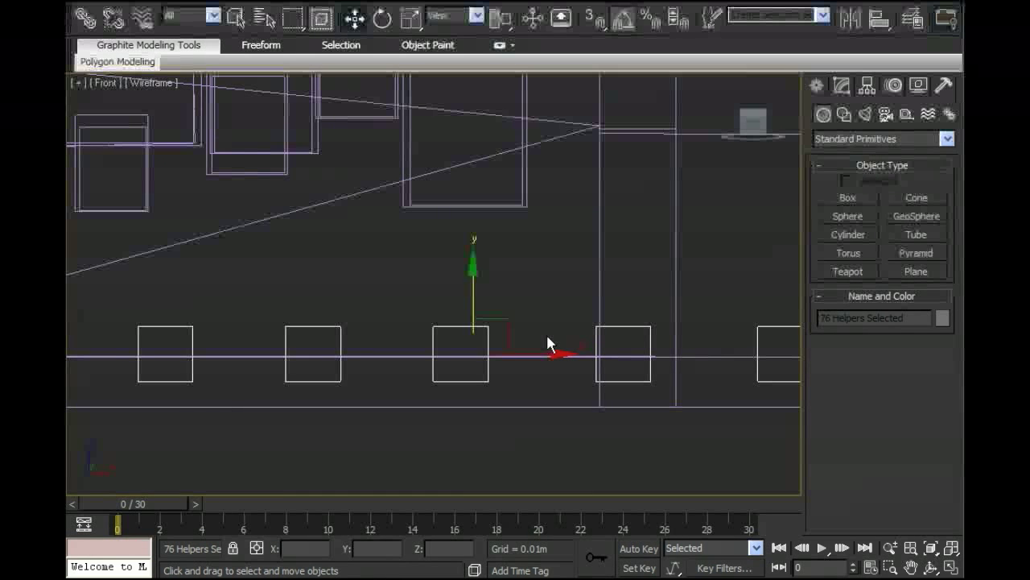
{"action": "scroll", "coordinate": [548, 330], "scroll_direction": "up", "scroll_amount": 3}
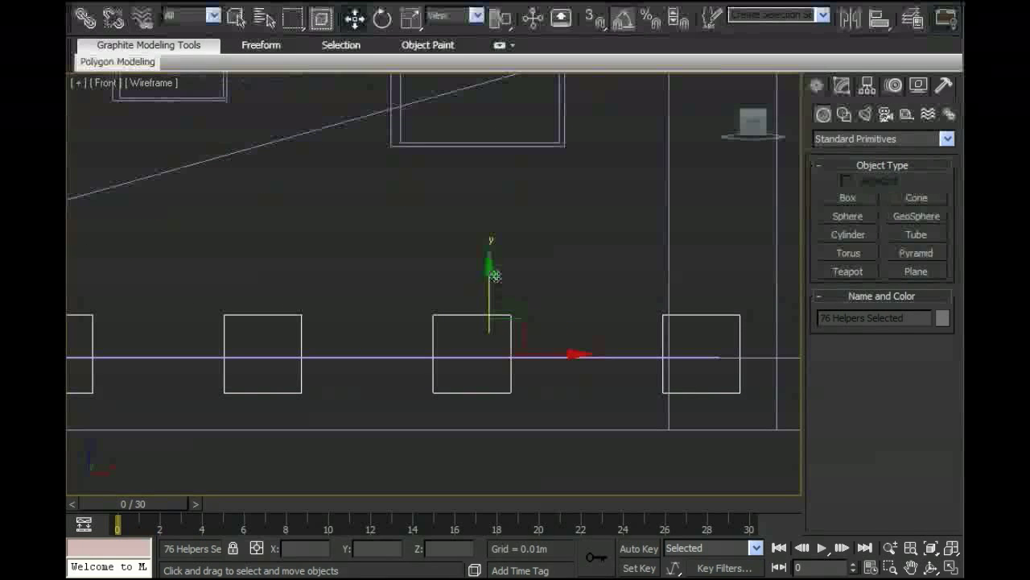
{"action": "left_click_drag", "start_coordinate": [489, 273], "coordinate": [489, 275]}
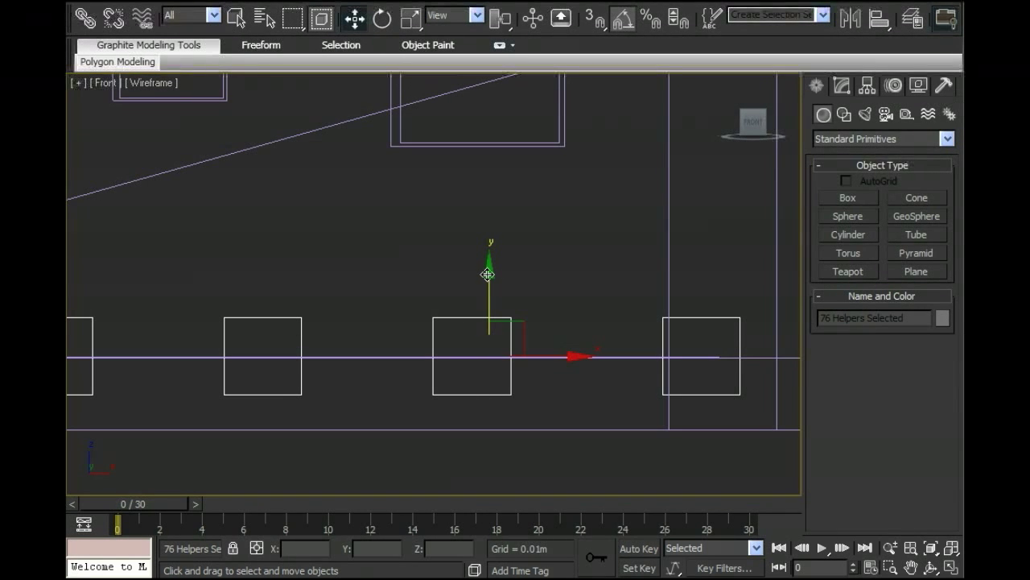
- Raise the nodes slightly so their centres sit just above the floor line, and clear the selection
{"action": "left_click_drag", "start_coordinate": [490, 274], "coordinate": [489, 267]}
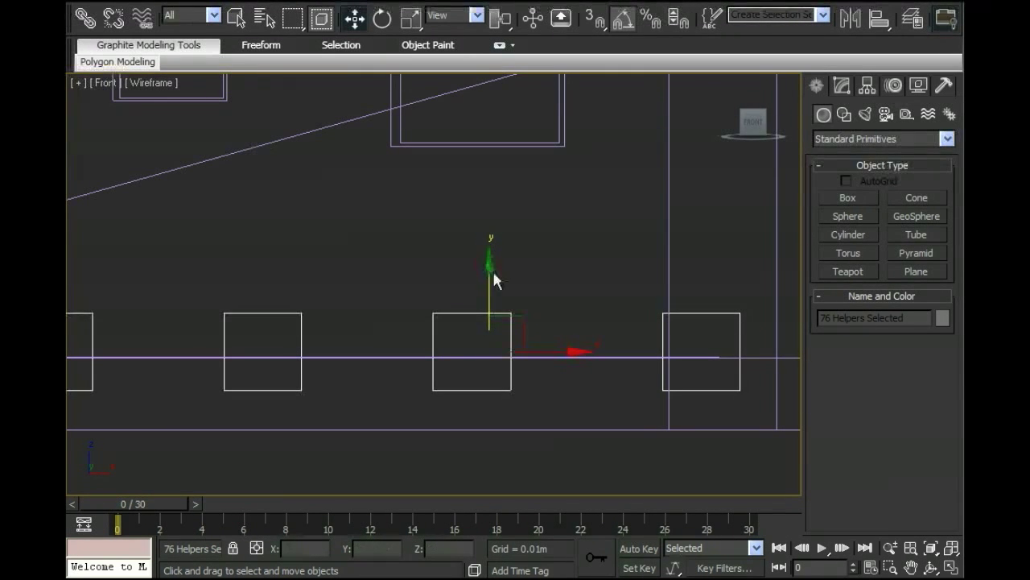
{"action": "scroll", "coordinate": [563, 337], "scroll_direction": "down", "scroll_amount": 4}
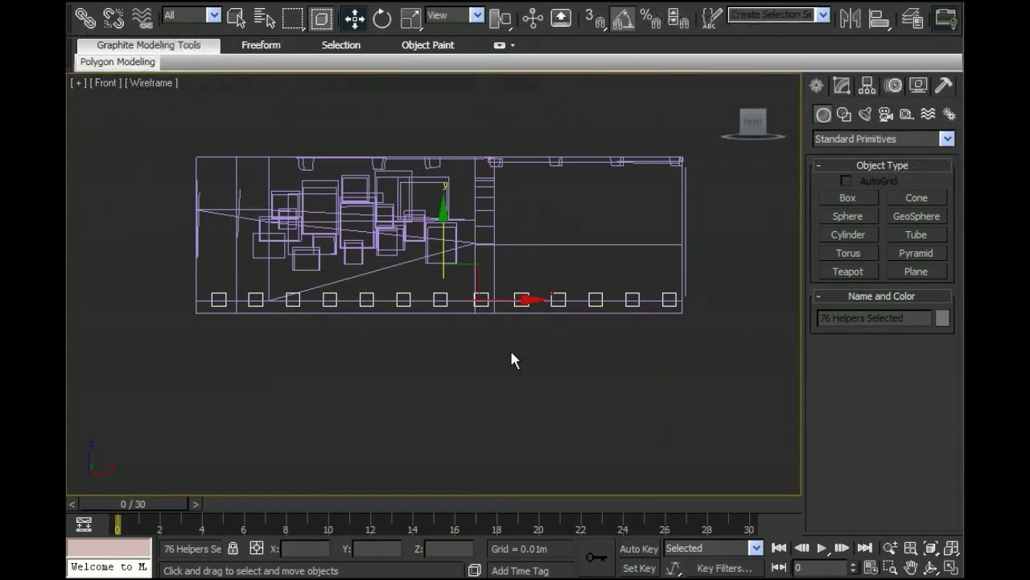
{"action": "scroll", "coordinate": [515, 375], "scroll_direction": "down", "scroll_amount": 2}
{"action": "left_click", "coordinate": [524, 409]}
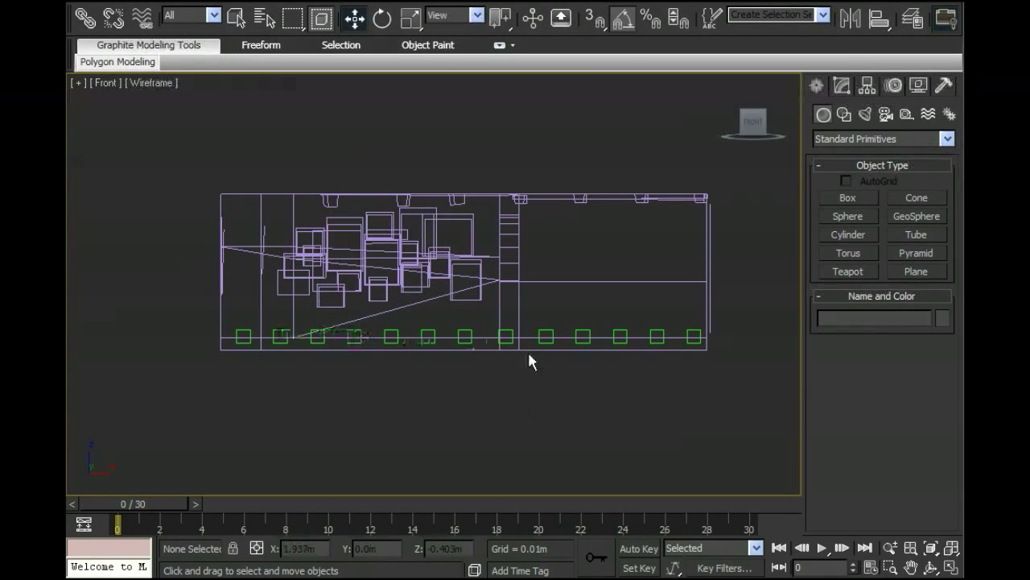
{"action": "middle_click_drag", "start_coordinate": [485, 394], "coordinate": [452, 408]}
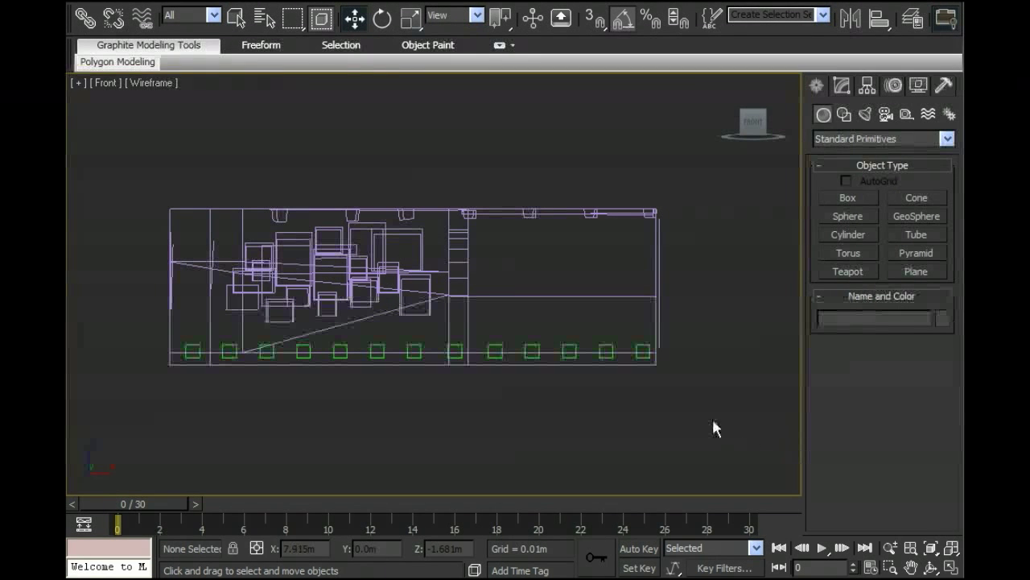
- Select the cafe mesh, hide all unselected objects so the floor nodes are out of view, and clear the selection
{"action": "middle_click_drag", "start_coordinate": [631, 397], "coordinate": [653, 403]}
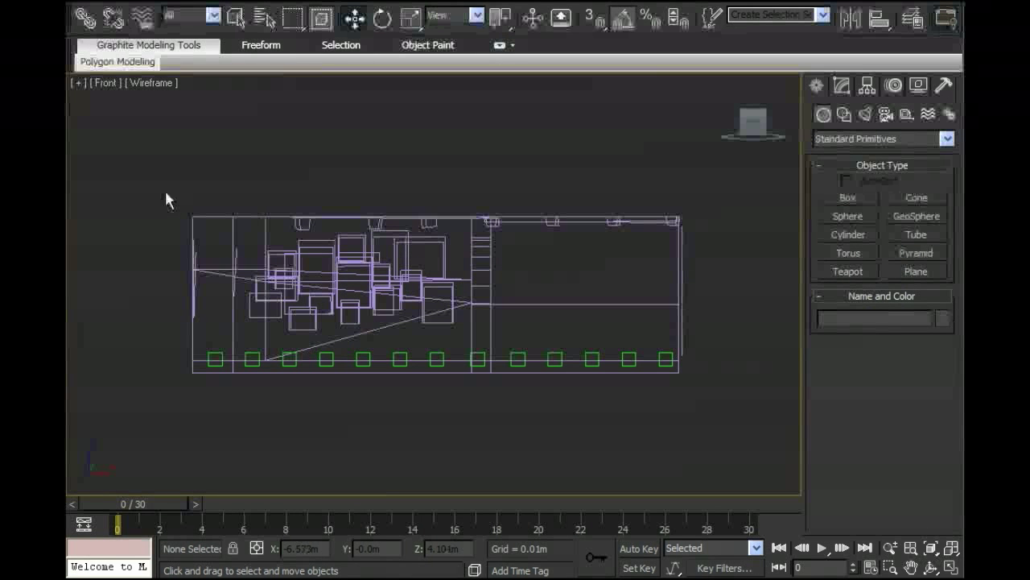
{"action": "left_click", "coordinate": [439, 297]}
{"action": "right_click", "coordinate": [439, 290]}
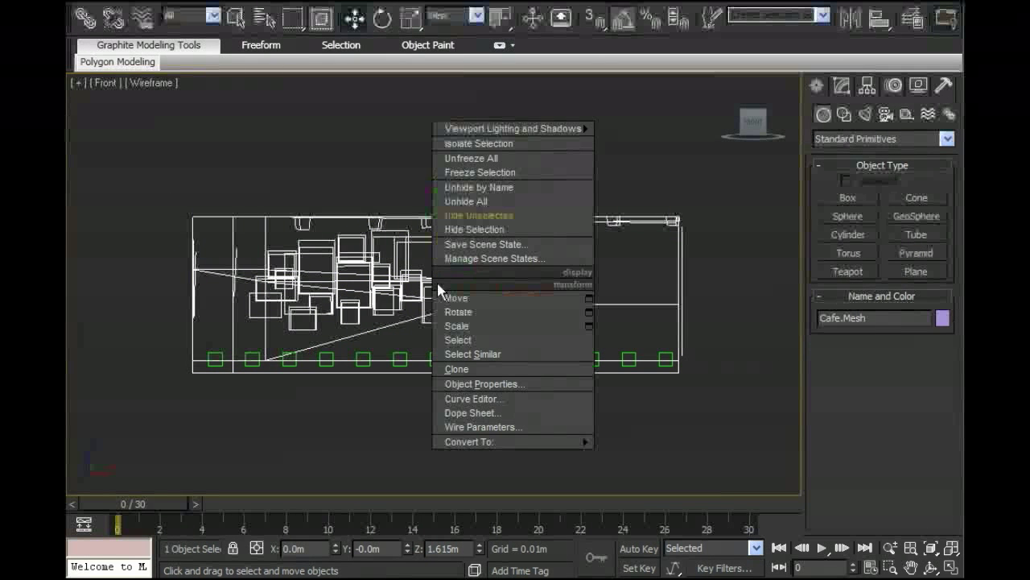
{"action": "left_click", "coordinate": [507, 216]}
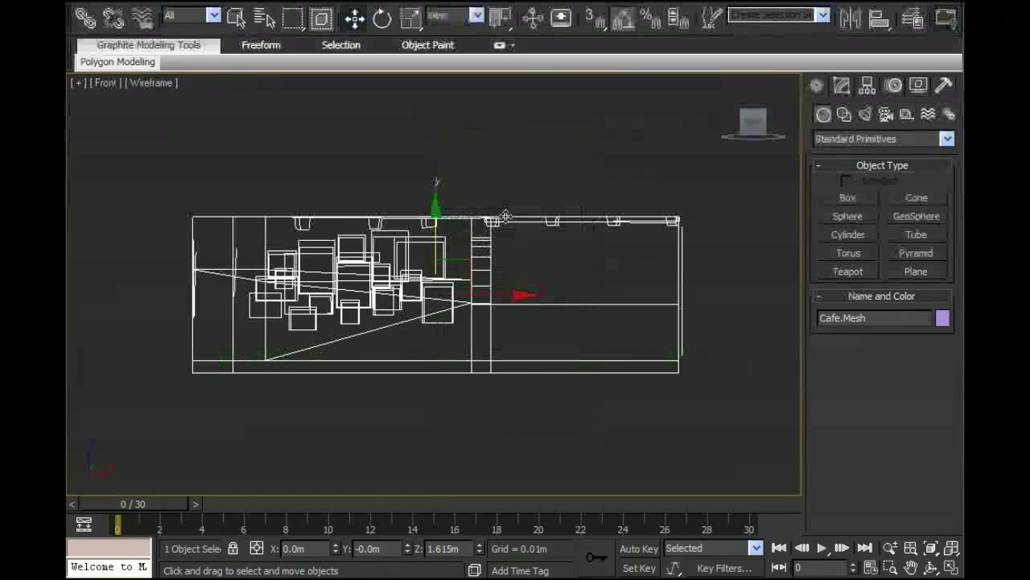
{"action": "middle_click_drag", "start_coordinate": [594, 282], "coordinate": [603, 299]}
{"action": "left_click", "coordinate": [664, 393]}
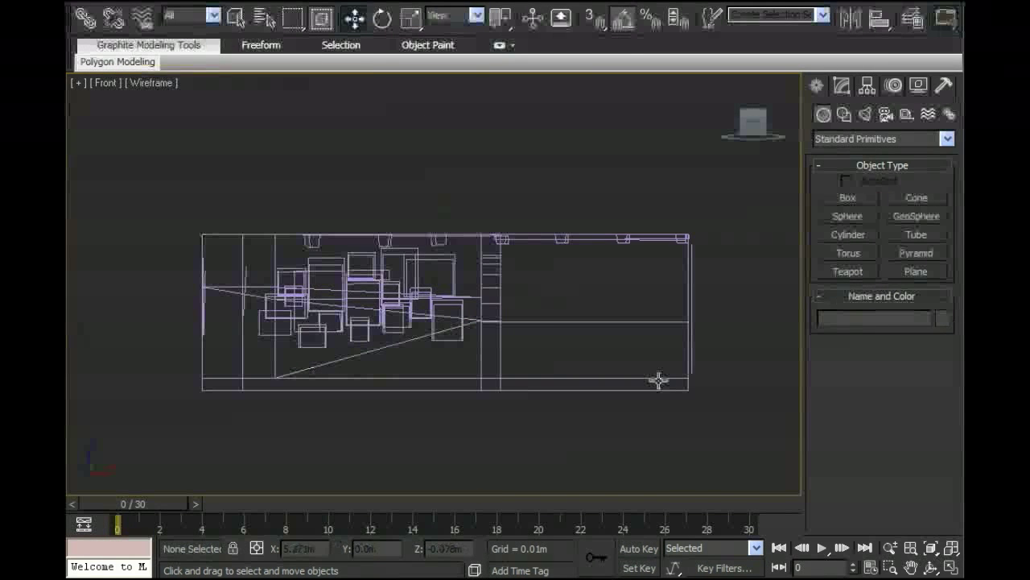
- From a Perspective view of the whole room, start merging objects from FurnitureNodes.max into the scene
{"action": "key", "text": "p"}
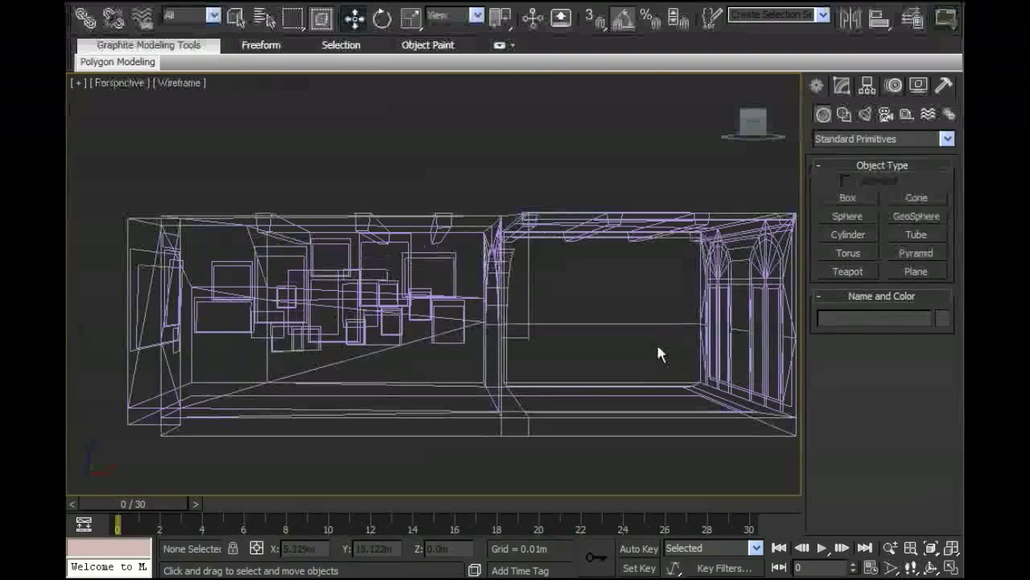
{"action": "middle_click_drag", "start_coordinate": [648, 323], "coordinate": [430, 355], "text": "alt"}
{"action": "scroll", "coordinate": [482, 354], "scroll_direction": "down", "scroll_amount": 3}
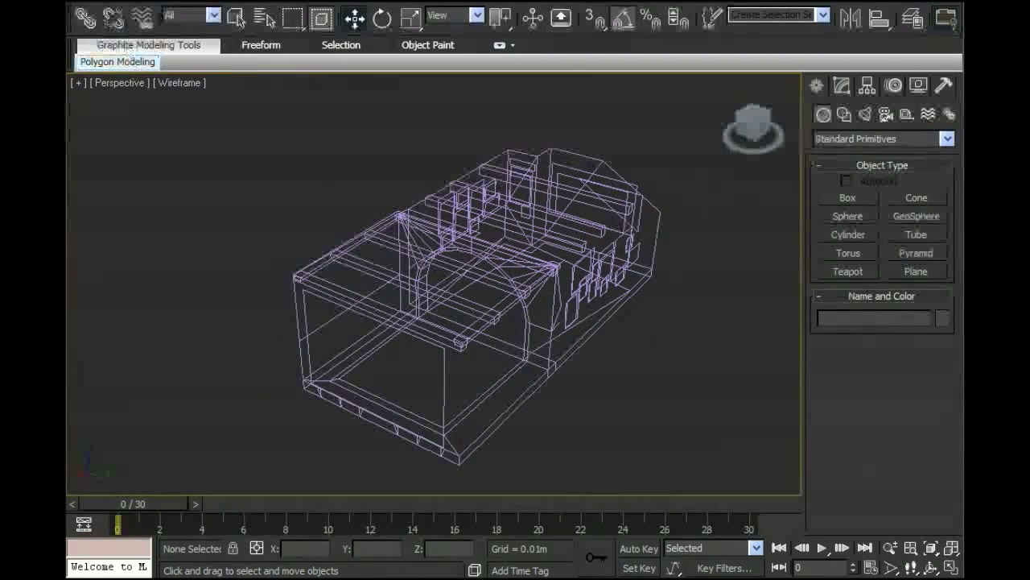
{"action": "left_click", "coordinate": [80, 3]}
{"action": "mouse_move", "coordinate": [126, 213]}
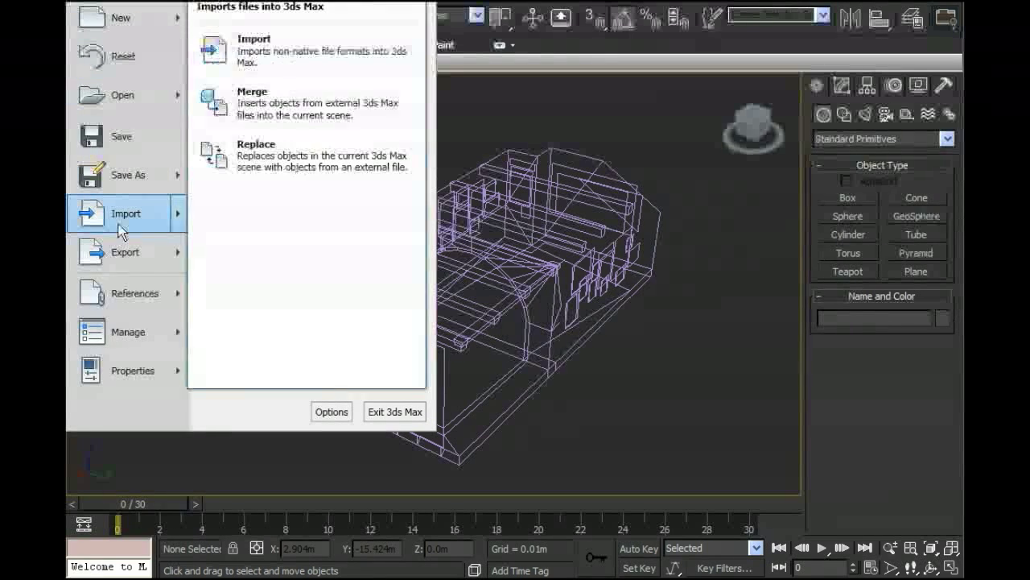
{"action": "left_click", "coordinate": [279, 110]}
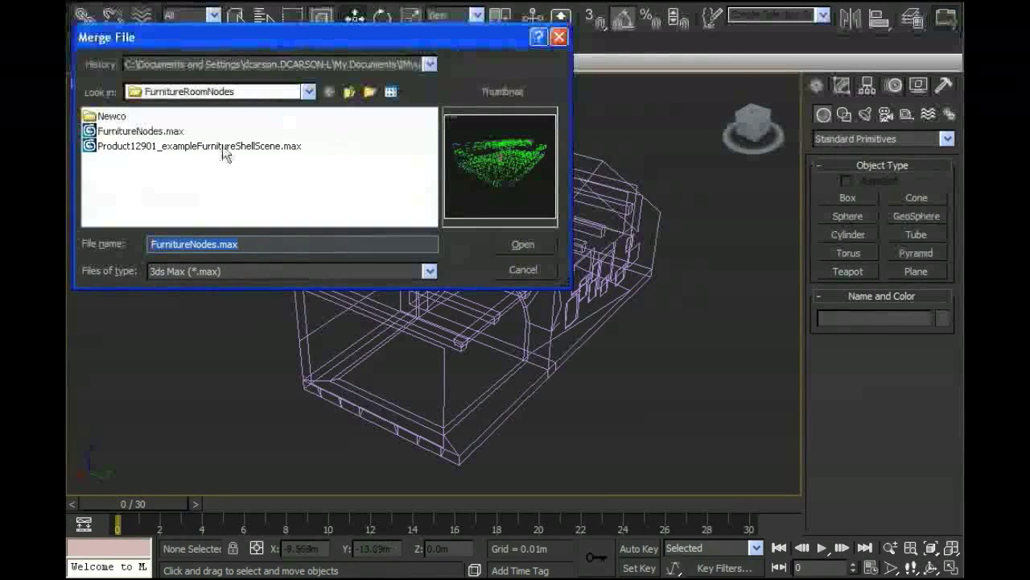
{"action": "left_click", "coordinate": [118, 132]}
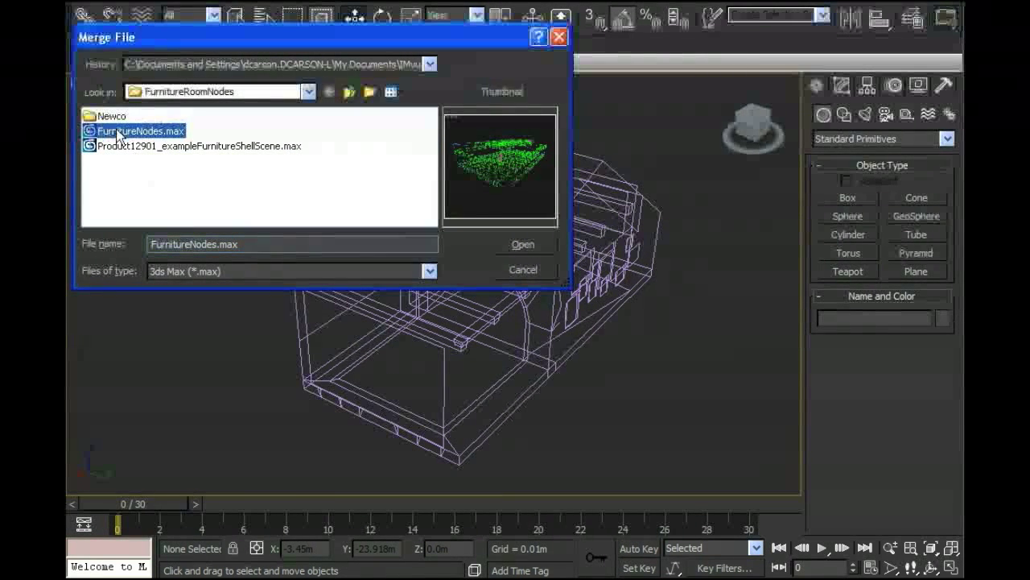
{"action": "left_click", "coordinate": [524, 244]}
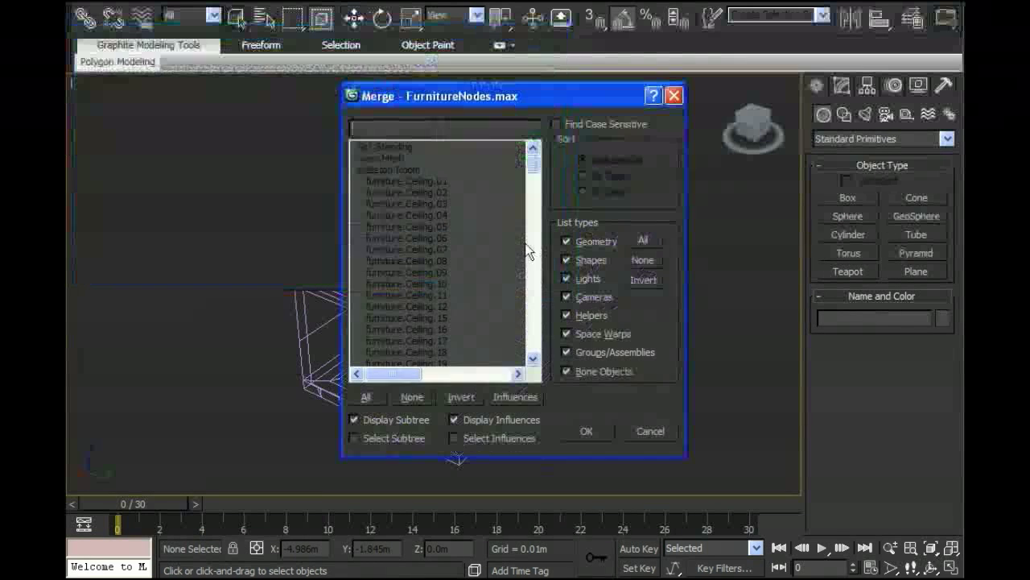
- Merge the nodes furniture.Ceiling.01 through furniture.Ceiling.77 into the scene
{"action": "left_click", "coordinate": [422, 181]}
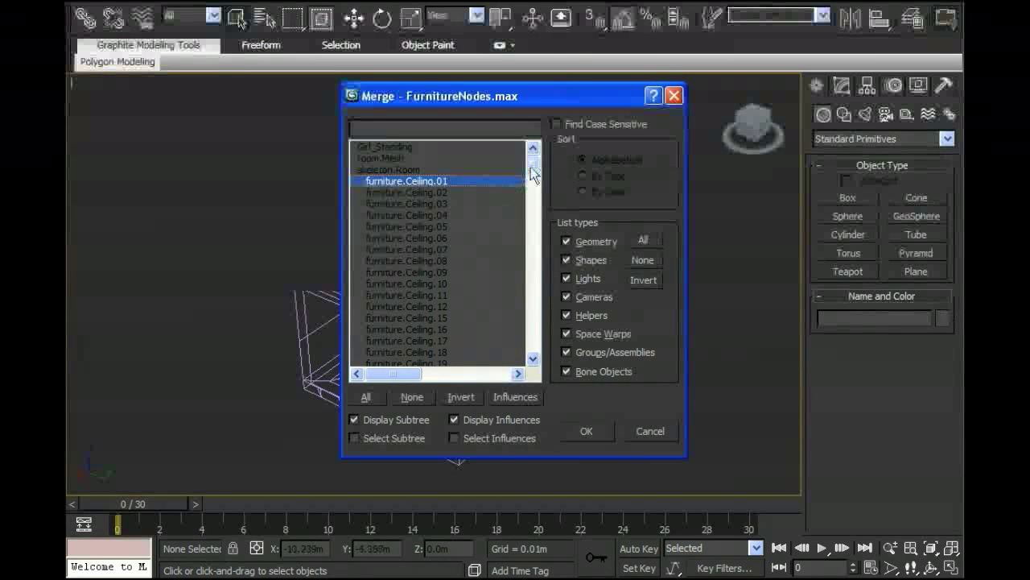
{"action": "left_click_drag", "start_coordinate": [532, 164], "coordinate": [532, 211]}
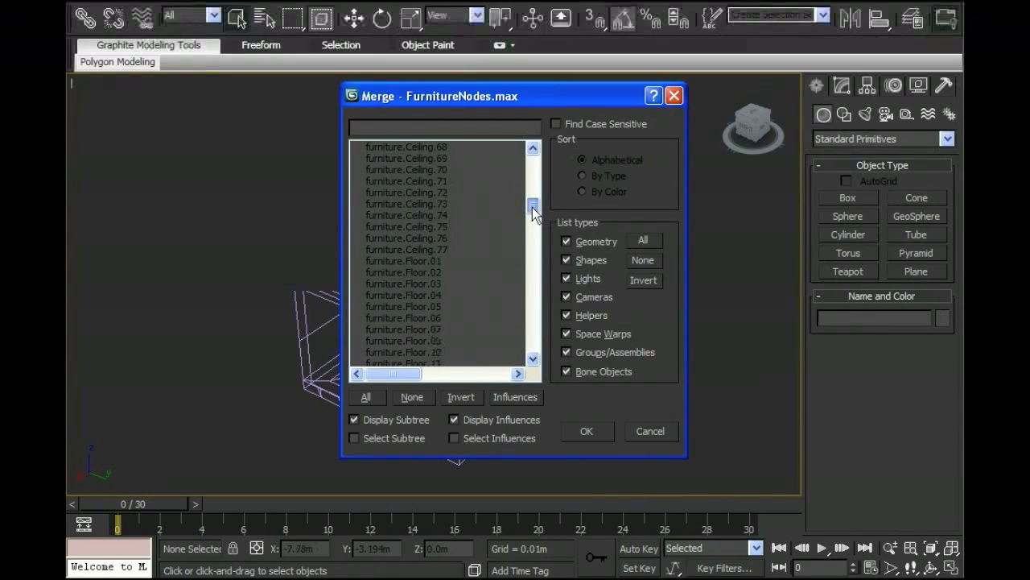
{"action": "left_click", "coordinate": [430, 249], "text": "shift"}
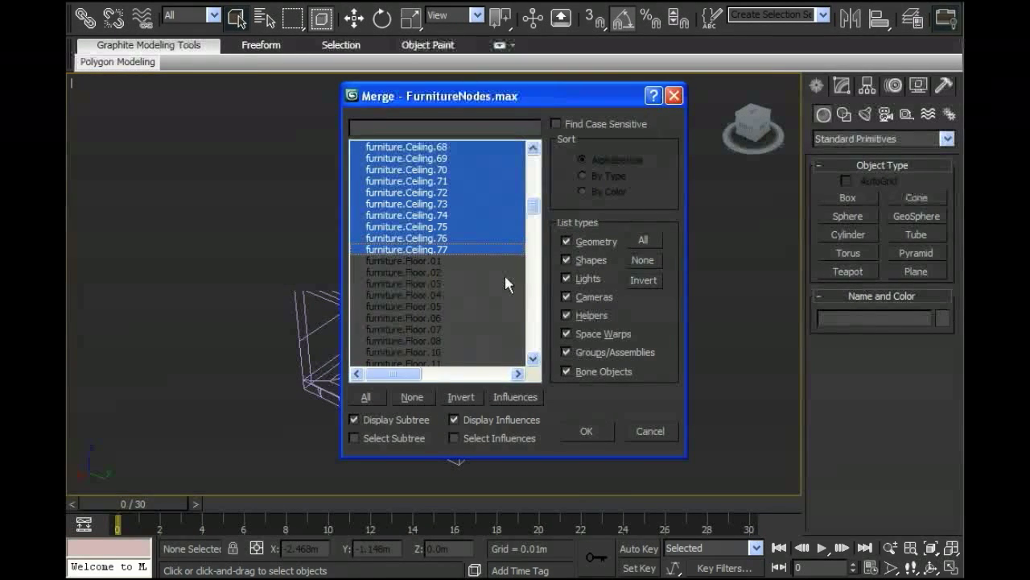
{"action": "left_click", "coordinate": [591, 429]}
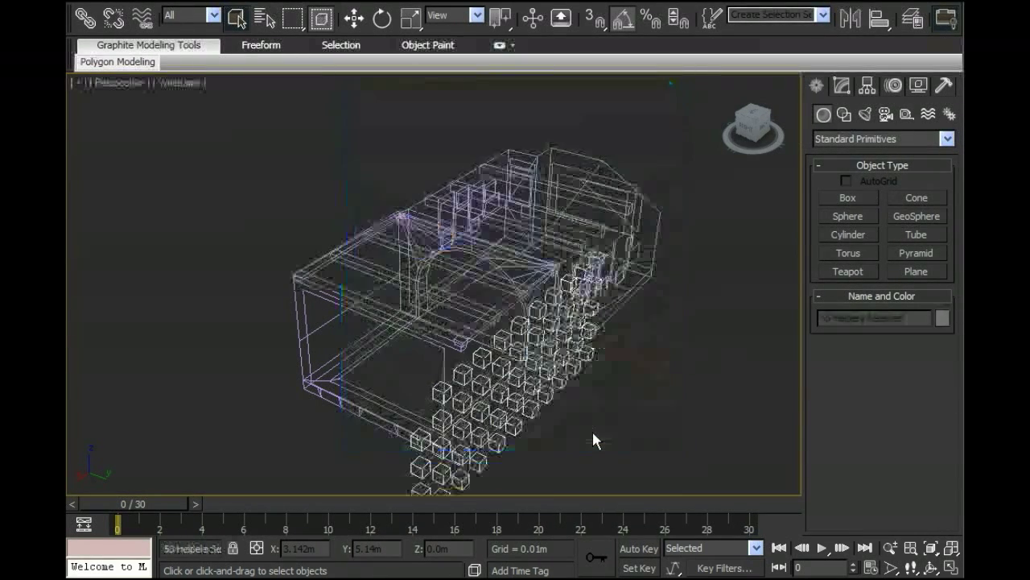
- Move the merged ceiling nodes about 2.3 m along the Y axis, away from the room
{"action": "middle_click_drag", "start_coordinate": [615, 380], "coordinate": [599, 279], "text": "alt"}
{"action": "scroll", "coordinate": [656, 350], "scroll_direction": "up", "scroll_amount": 3}
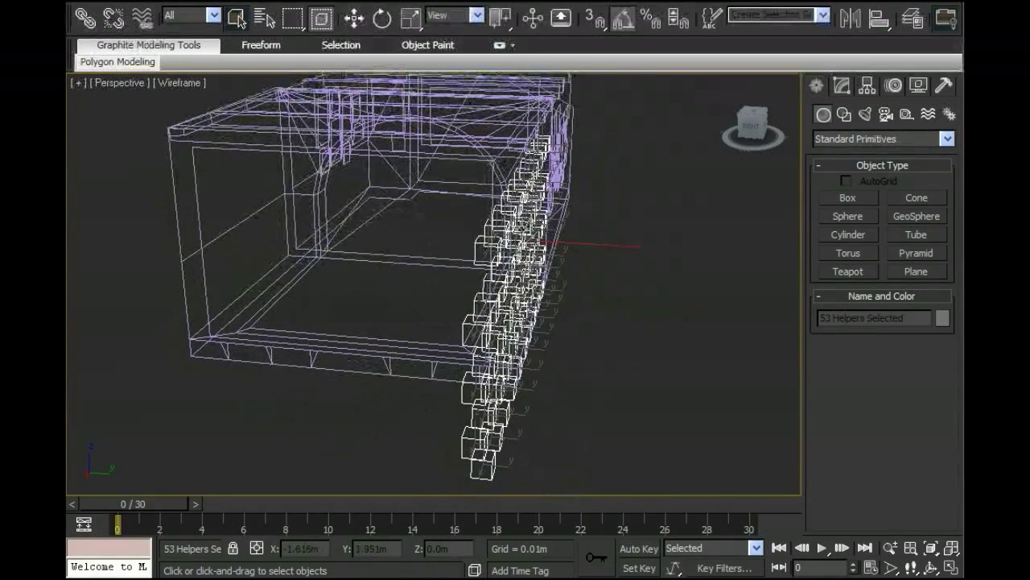
{"action": "left_click", "coordinate": [355, 17]}
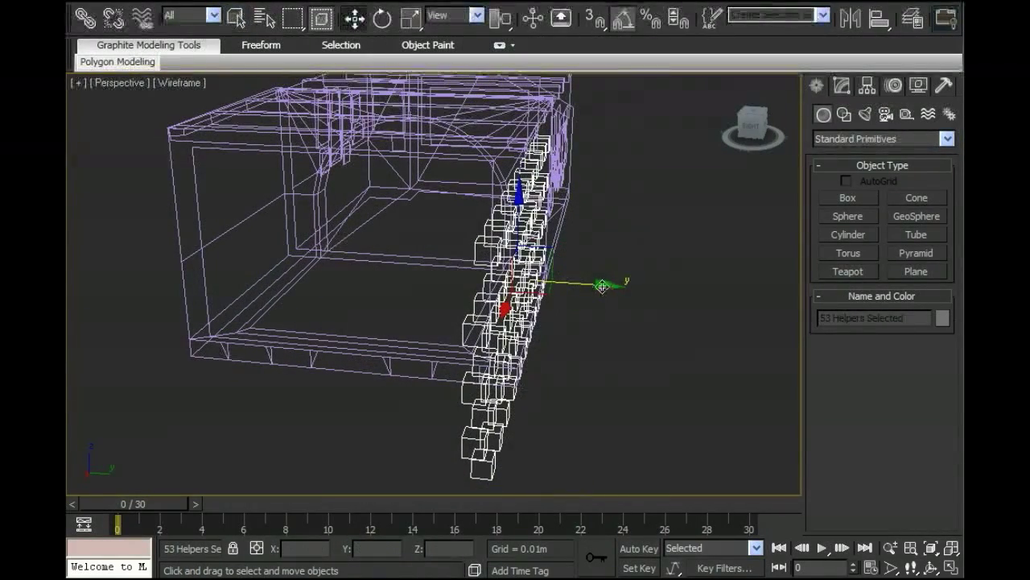
{"action": "left_click_drag", "start_coordinate": [605, 284], "coordinate": [722, 296]}
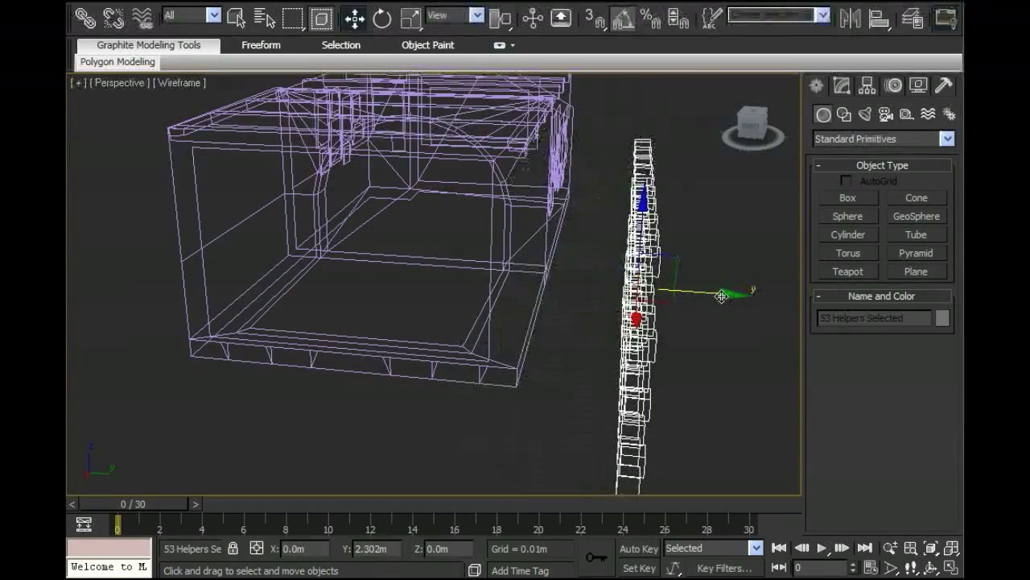
- Set the reference coordinate system to Local and check the axis orientation of the lowest ceiling node
{"action": "left_click", "coordinate": [457, 14]}
{"action": "left_click", "coordinate": [448, 84]}
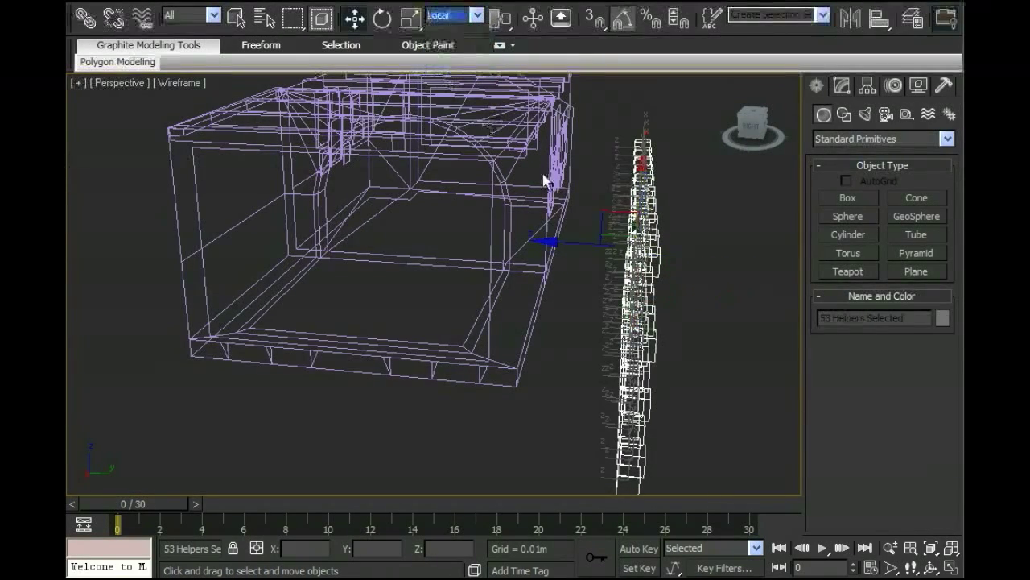
{"action": "scroll", "coordinate": [545, 177], "scroll_direction": "up", "scroll_amount": 4}
{"action": "middle_click_drag", "start_coordinate": [563, 272], "coordinate": [610, 227]}
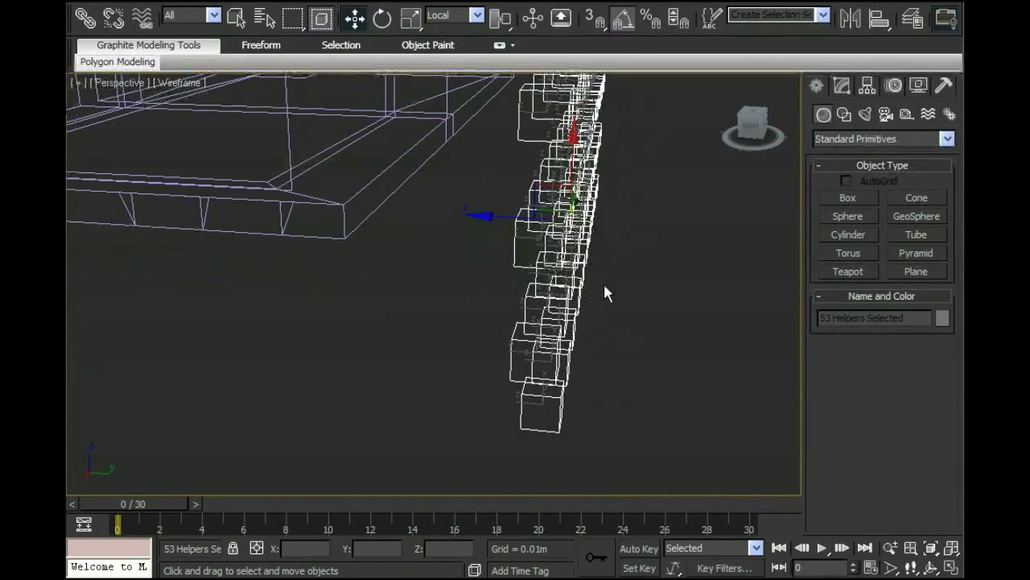
{"action": "left_click", "coordinate": [541, 394]}
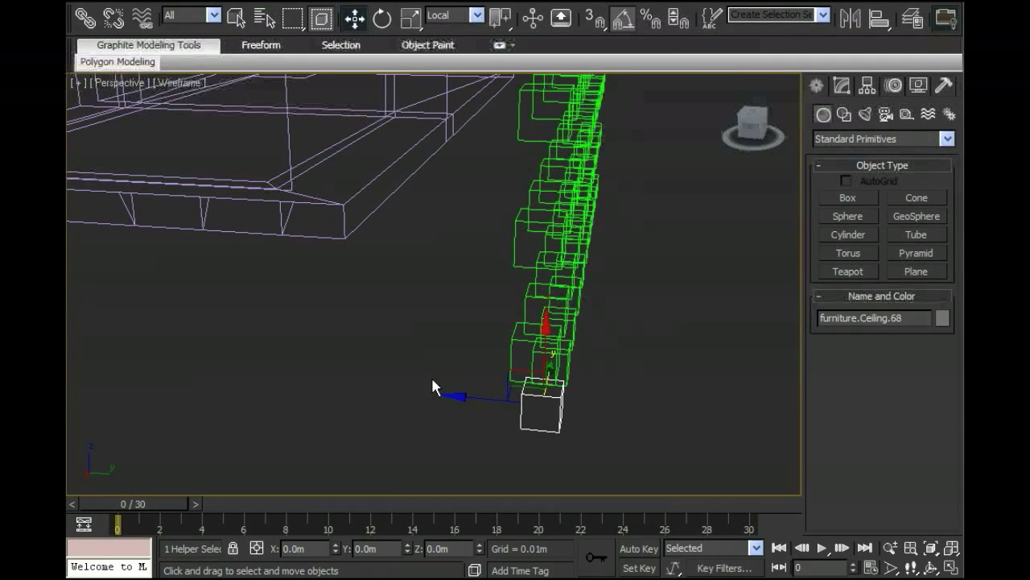
{"action": "middle_click_drag", "start_coordinate": [423, 377], "coordinate": [480, 384], "text": "alt"}
{"action": "scroll", "coordinate": [554, 389], "scroll_direction": "down", "scroll_amount": 3}
{"action": "middle_click_drag", "start_coordinate": [555, 389], "coordinate": [571, 377]}
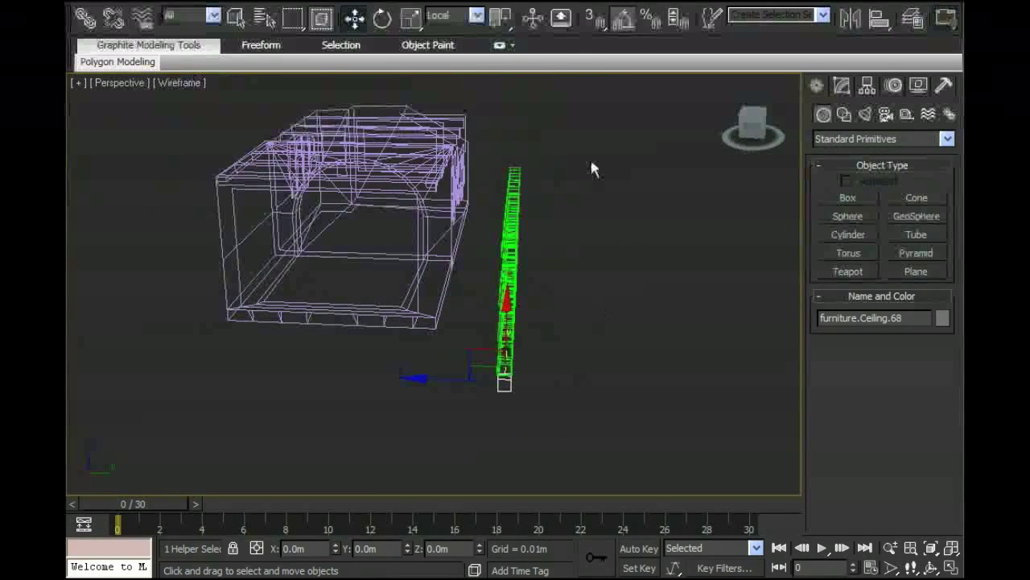
- Select all the ceiling nodes and rotate them with angle snap so the grid lies flat with local Z pointing down
{"action": "left_click_drag", "start_coordinate": [592, 135], "coordinate": [482, 415]}
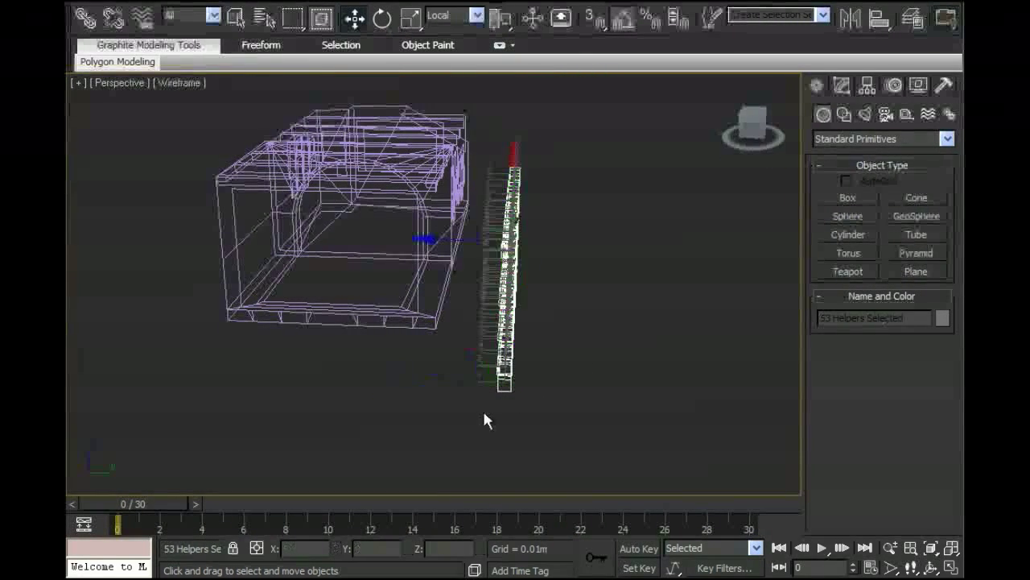
{"action": "left_click", "coordinate": [383, 23]}
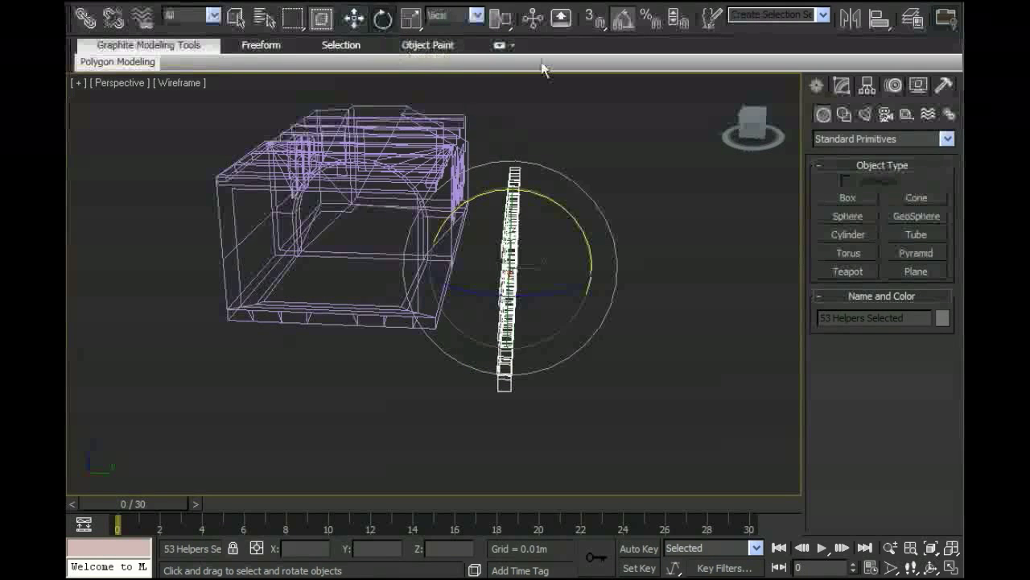
{"action": "left_click", "coordinate": [623, 22]}
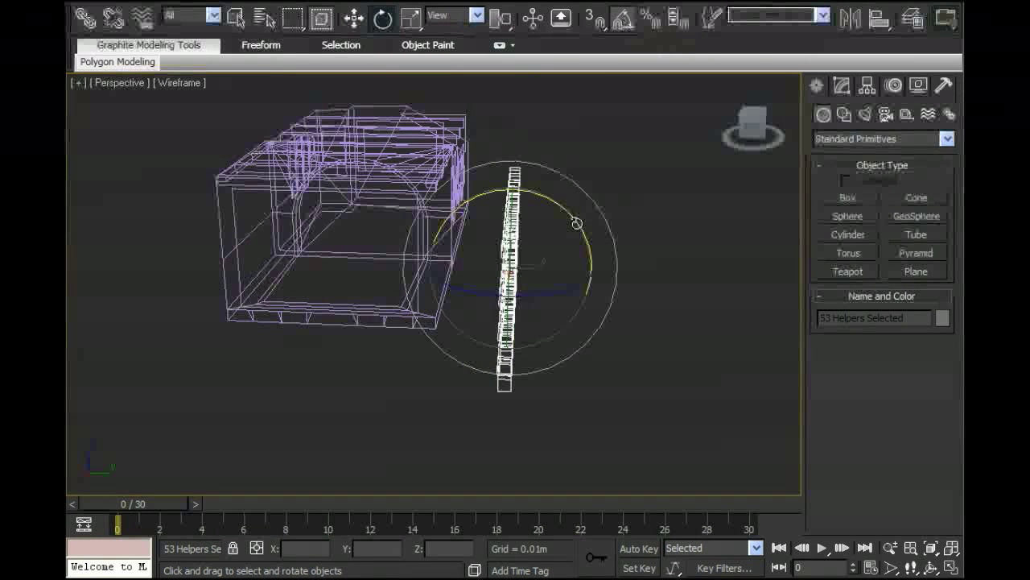
{"action": "mouse_move", "coordinate": [578, 223]}
{"action": "left_mouse_down"}
{"action": "mouse_move", "coordinate": [569, 213]}
{"action": "mouse_move", "coordinate": [580, 242]}
{"action": "left_mouse_up"}
{"action": "middle_click_drag", "start_coordinate": [580, 242], "coordinate": [614, 266], "text": "alt"}
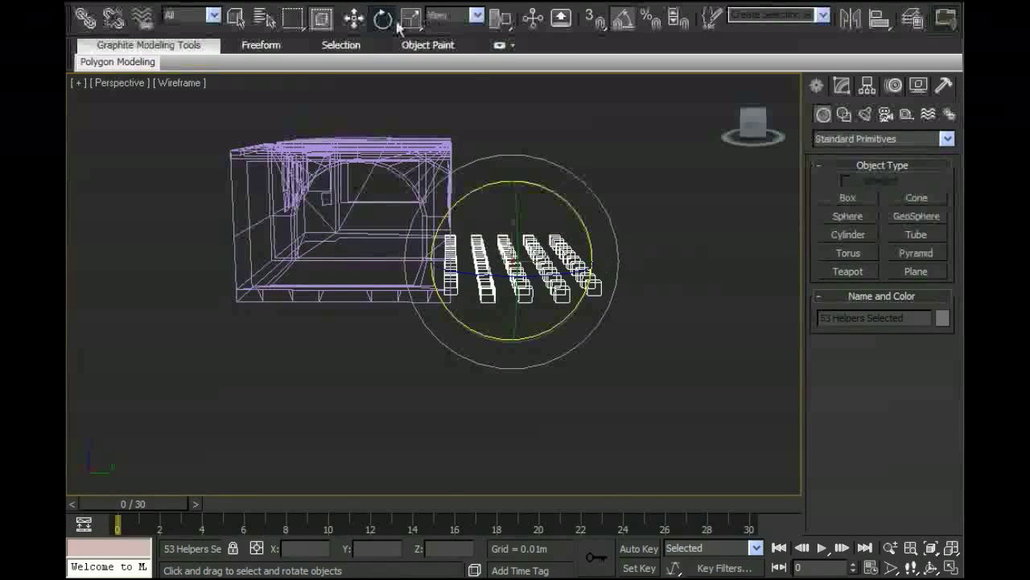
- Raise the ceiling nodes to roughly the room's ceiling height and set the reference coordinate system back to View
{"action": "left_click", "coordinate": [355, 20]}
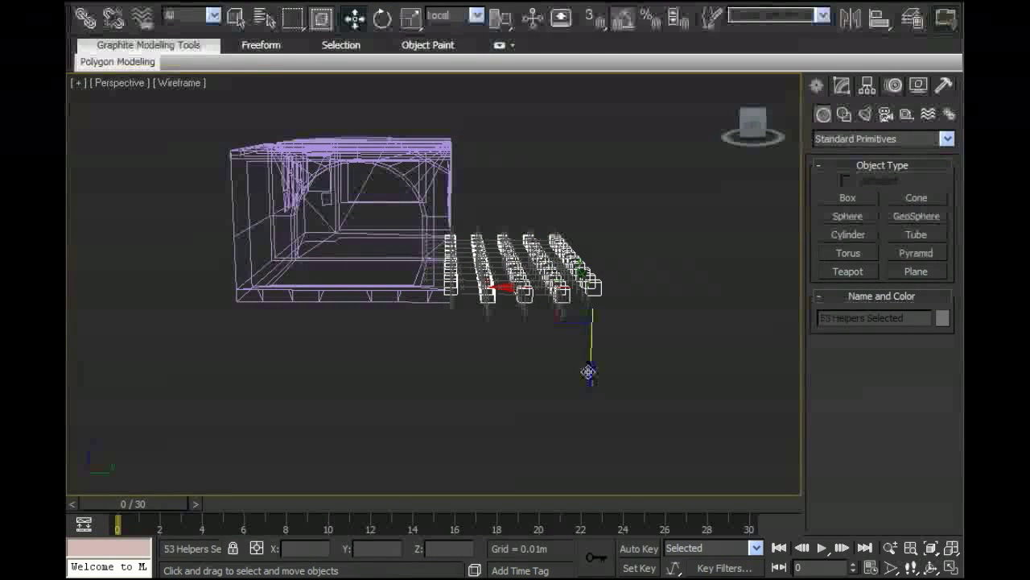
{"action": "left_click_drag", "start_coordinate": [588, 370], "coordinate": [572, 256]}
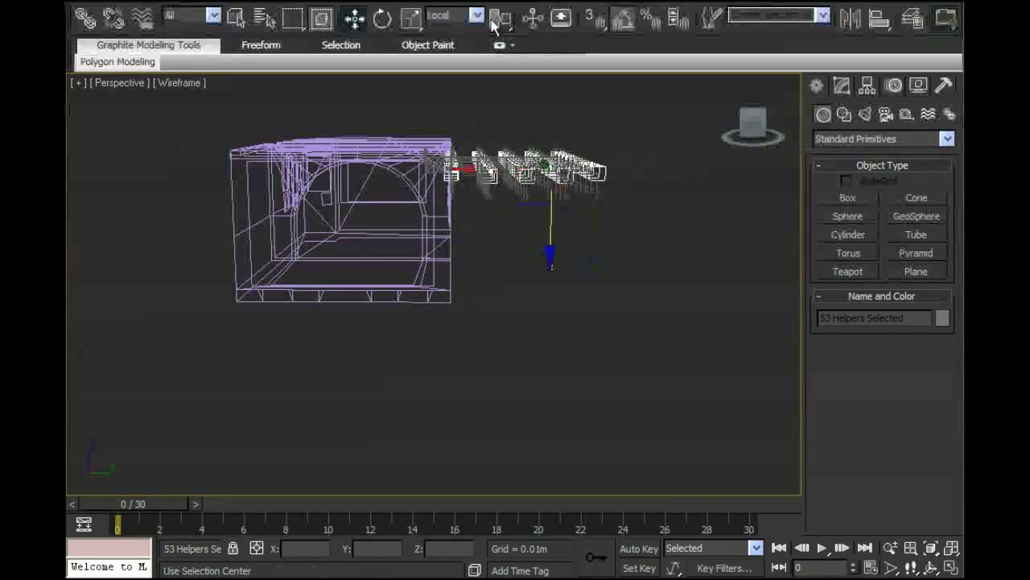
{"action": "left_click", "coordinate": [444, 16]}
{"action": "left_click", "coordinate": [440, 33]}
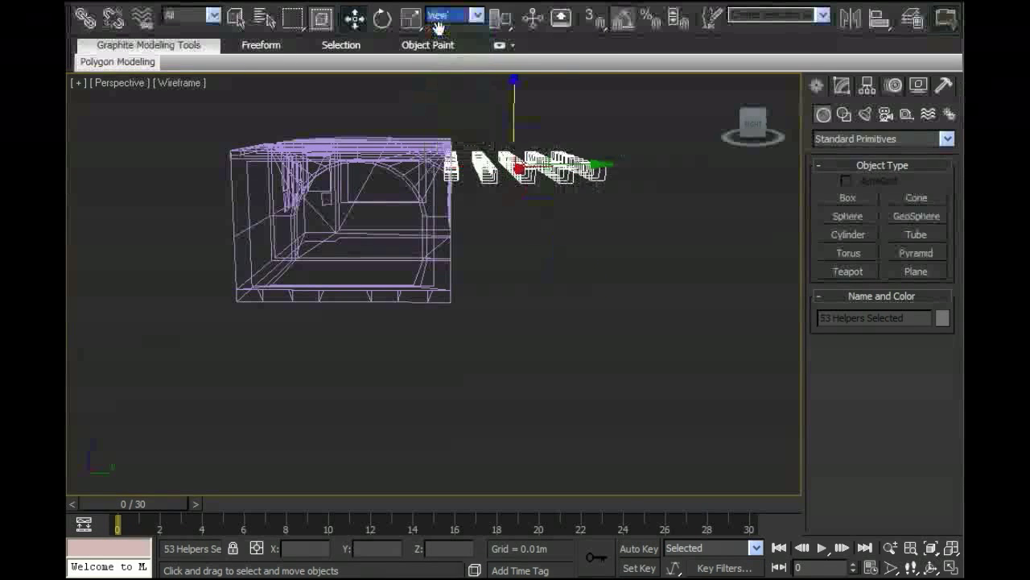
- In the Top view, move the ceiling nodes down and left until the grid sits inside the room outline
{"action": "middle_click_drag", "start_coordinate": [543, 233], "coordinate": [531, 341], "text": "alt"}
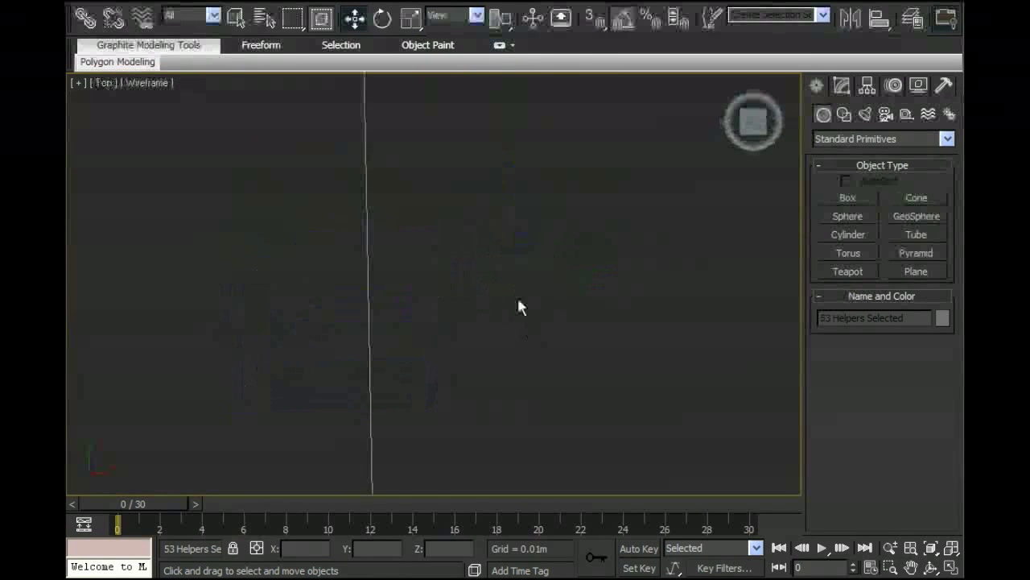
{"action": "scroll", "coordinate": [539, 331], "scroll_direction": "down", "scroll_amount": 10}
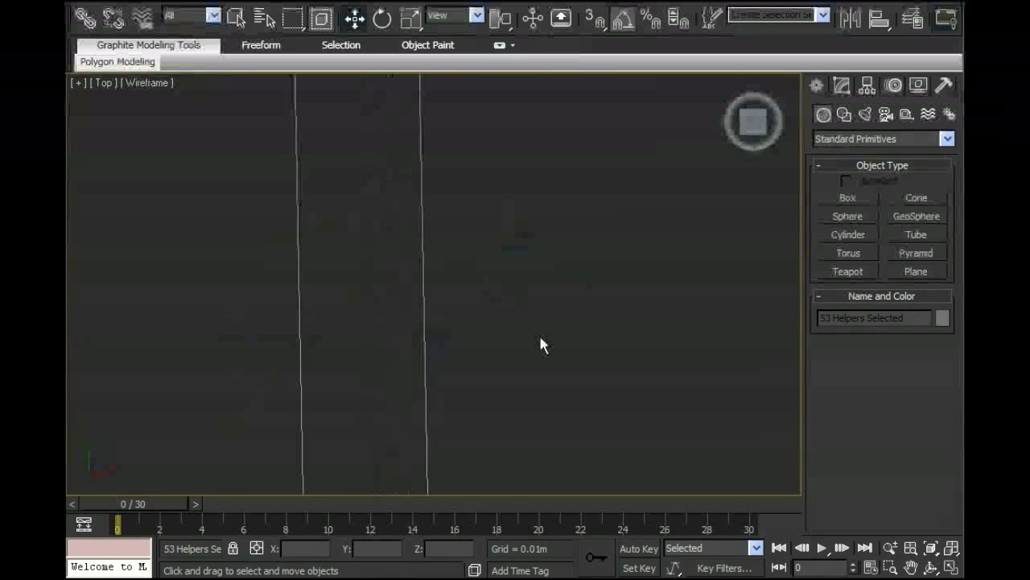
{"action": "middle_click_drag", "start_coordinate": [571, 297], "coordinate": [613, 305]}
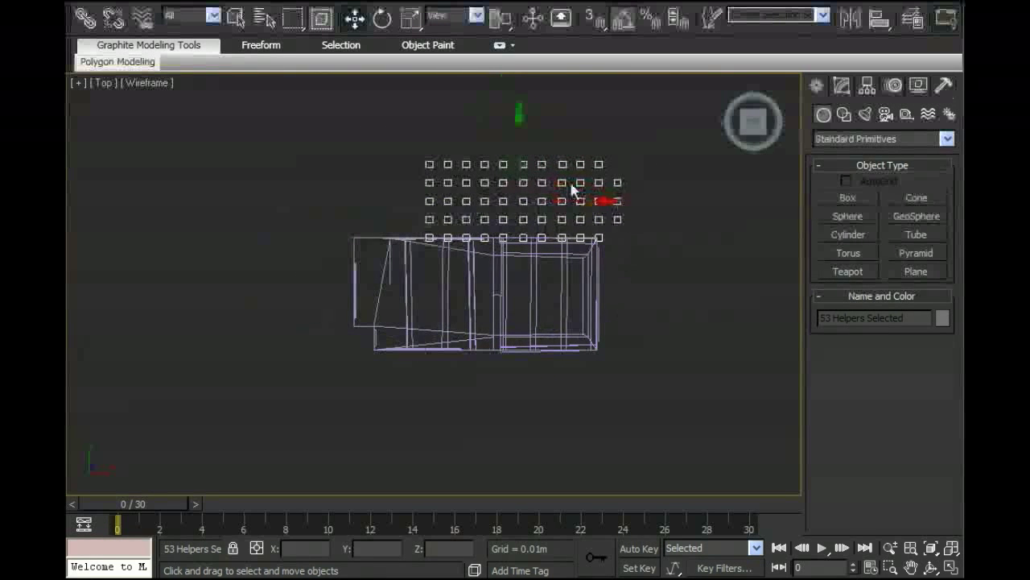
{"action": "left_click_drag", "start_coordinate": [552, 183], "coordinate": [519, 278]}
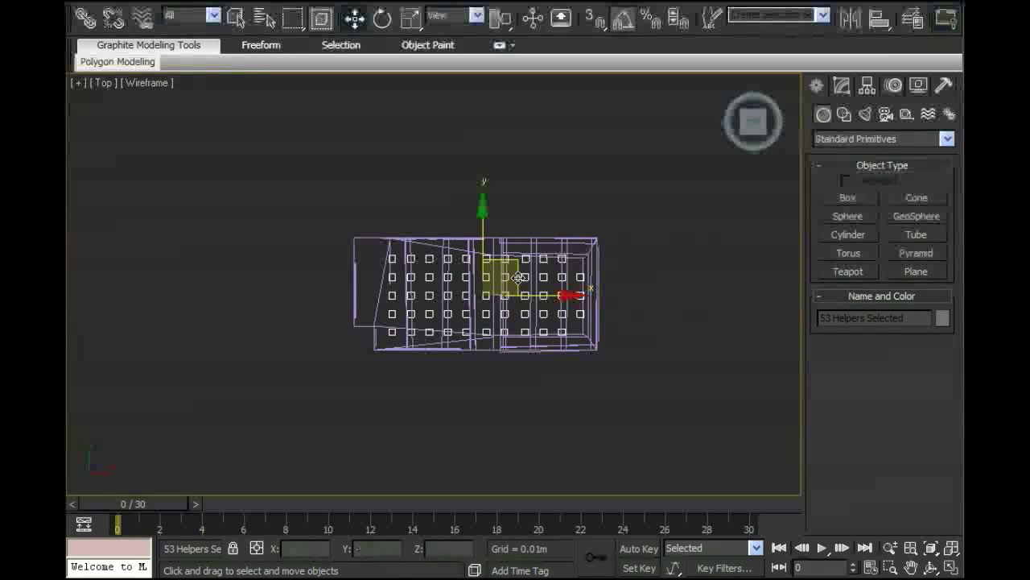
{"action": "scroll", "coordinate": [633, 315], "scroll_direction": "up", "scroll_amount": 3}
{"action": "middle_click_drag", "start_coordinate": [625, 325], "coordinate": [558, 330]}
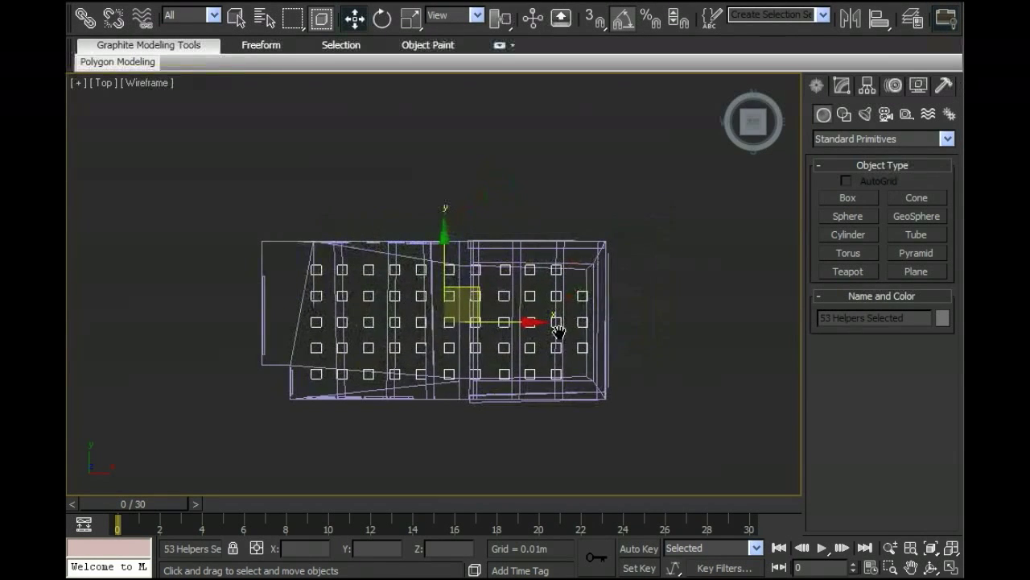
- In the Front view, raise all the ceiling nodes along Y until they line up with the room's ceiling line
{"action": "key", "text": "f"}
{"action": "scroll", "coordinate": [542, 243], "scroll_direction": "up", "scroll_amount": 6}
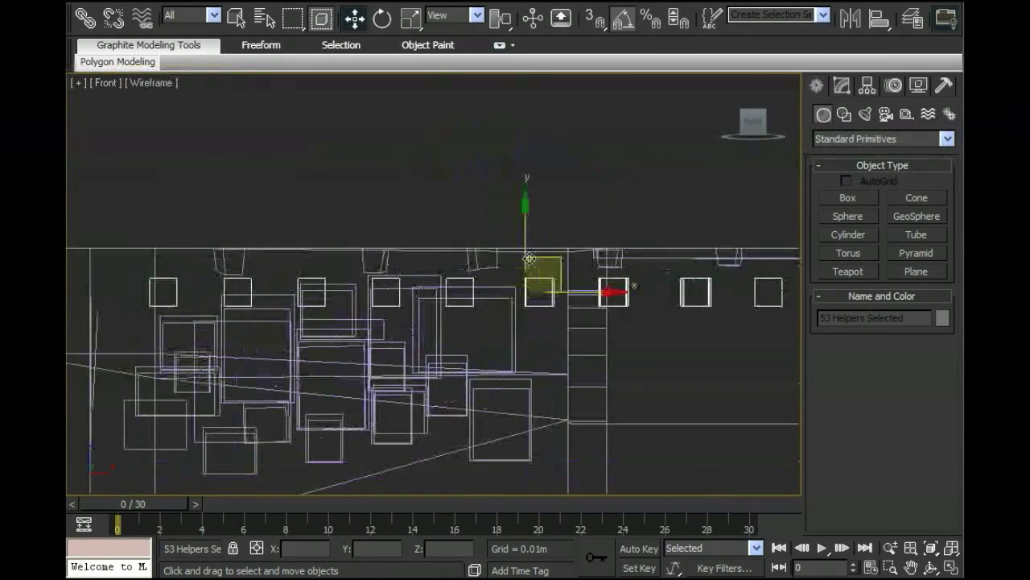
{"action": "middle_click_drag", "start_coordinate": [559, 214], "coordinate": [524, 213]}
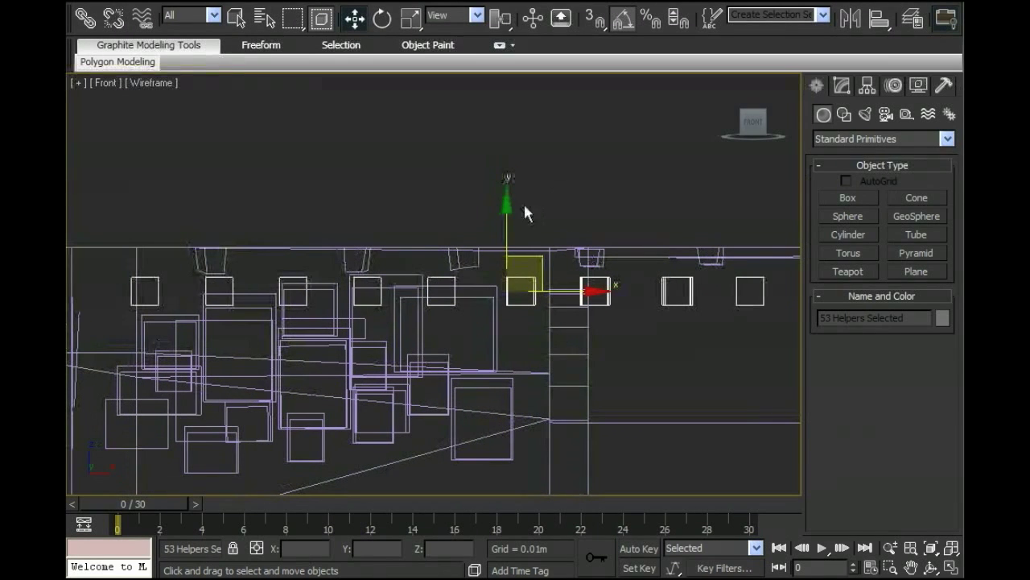
{"action": "left_click_drag", "start_coordinate": [506, 209], "coordinate": [506, 172]}
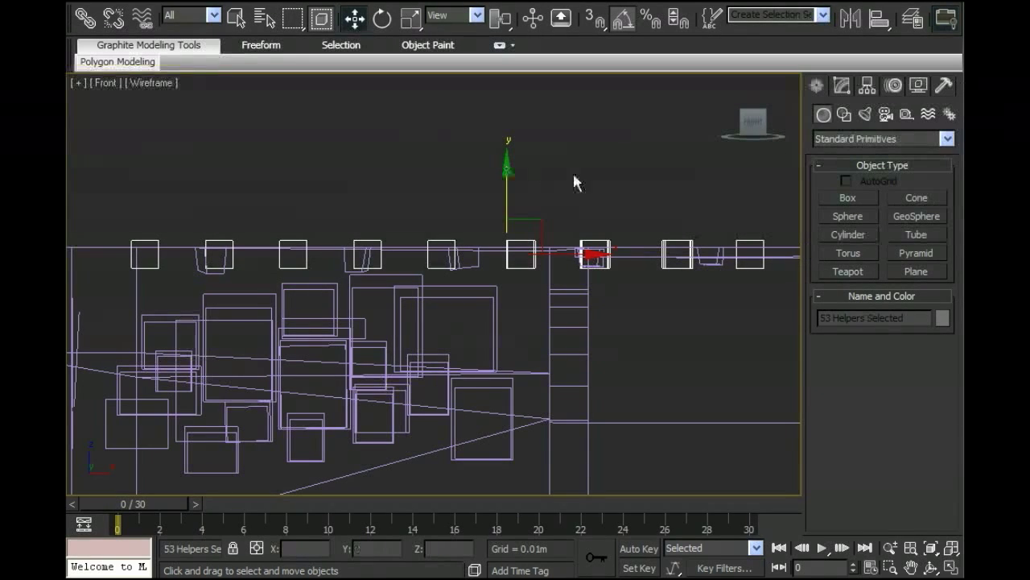
{"action": "middle_click_drag", "start_coordinate": [593, 179], "coordinate": [582, 201]}
- In the Top view, select the upper four ceiling nodes of the leftmost column and move them along negative X into the room's protruding end
{"action": "key", "text": "t"}
{"action": "middle_click_drag", "start_coordinate": [531, 180], "coordinate": [467, 225]}
{"action": "scroll", "coordinate": [493, 260], "scroll_direction": "down", "scroll_amount": 5}
{"action": "middle_click_drag", "start_coordinate": [399, 296], "coordinate": [455, 266]}
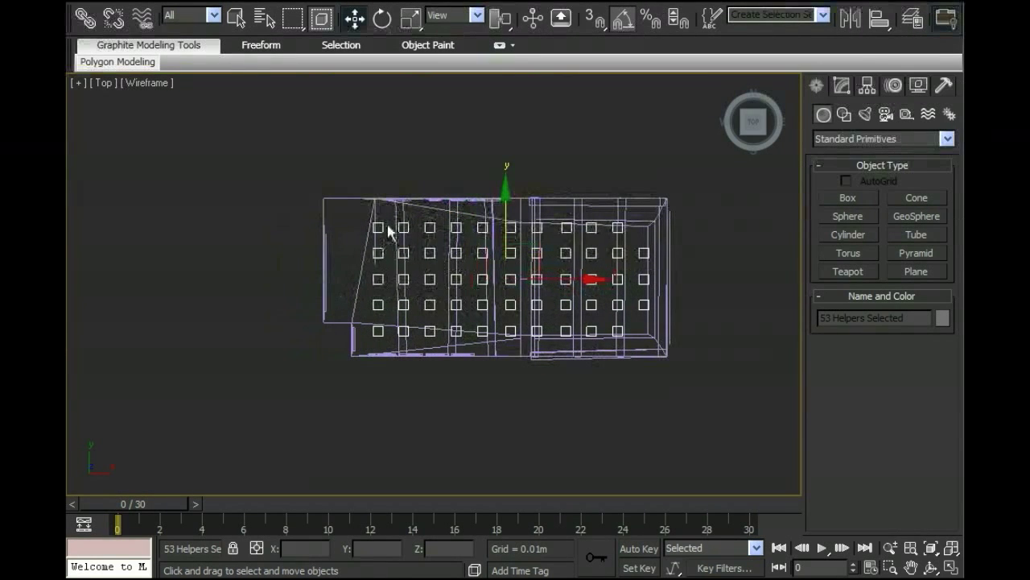
{"action": "middle_click_drag", "start_coordinate": [386, 352], "coordinate": [420, 393]}
{"action": "scroll", "coordinate": [410, 394], "scroll_direction": "up", "scroll_amount": 2}
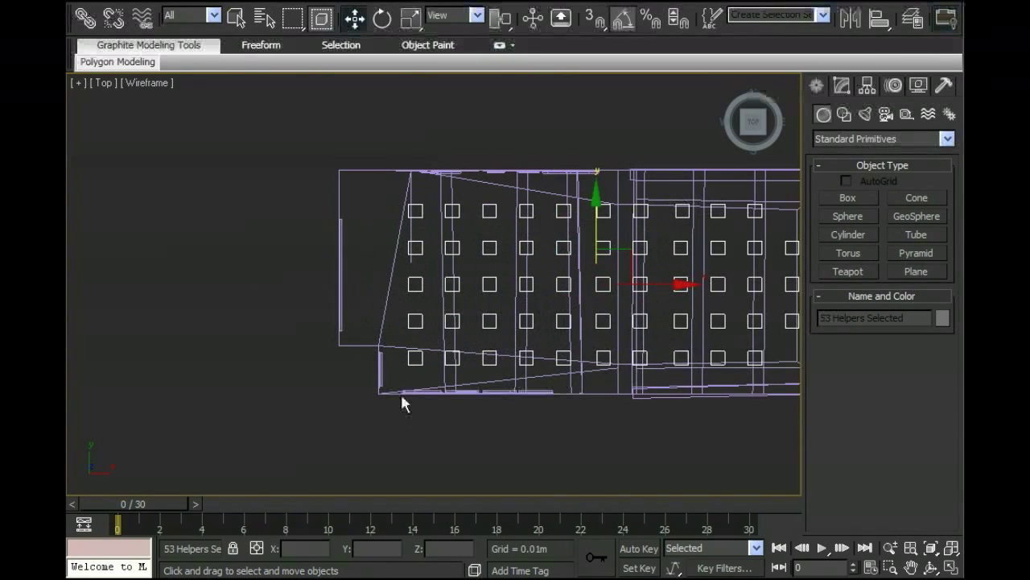
{"action": "left_click", "coordinate": [231, 277]}
{"action": "left_click", "coordinate": [419, 324]}
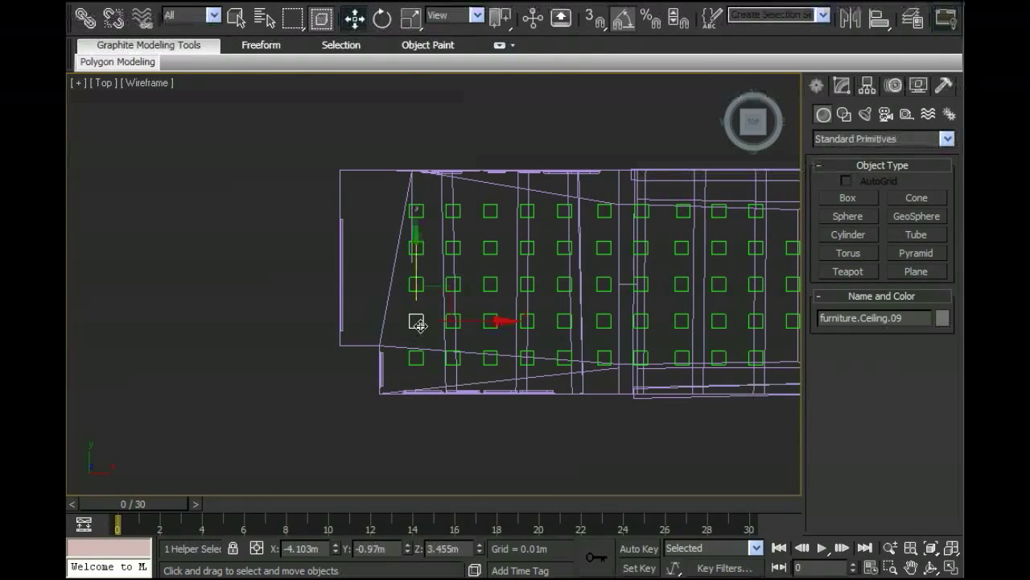
{"action": "left_click", "coordinate": [418, 284], "text": "ctrl"}
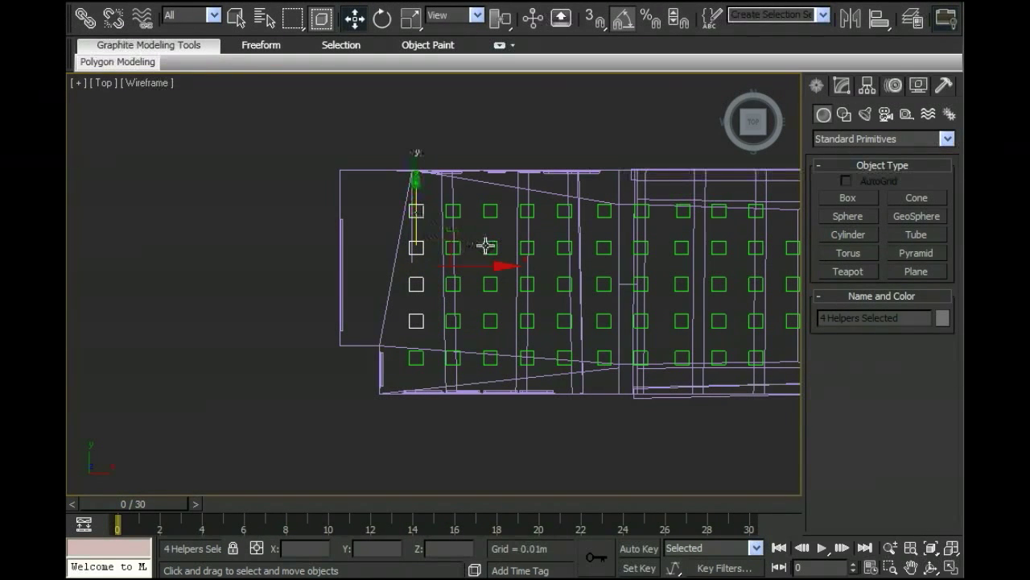
{"action": "left_click_drag", "start_coordinate": [501, 265], "coordinate": [463, 267]}
{"action": "left_click", "coordinate": [514, 354]}
- Unhide all hidden scene objects in the Perspective view
{"action": "key", "text": "p"}
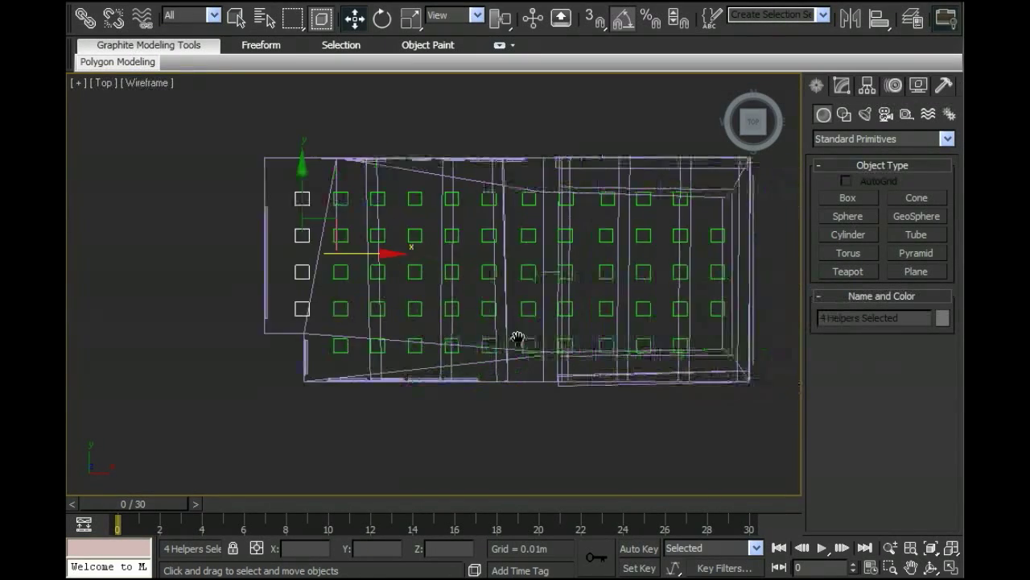
{"action": "middle_click_drag", "start_coordinate": [518, 341], "coordinate": [361, 329]}
{"action": "scroll", "coordinate": [375, 340], "scroll_direction": "up", "scroll_amount": 4}
{"action": "scroll", "coordinate": [376, 340], "scroll_direction": "down", "scroll_amount": 6}
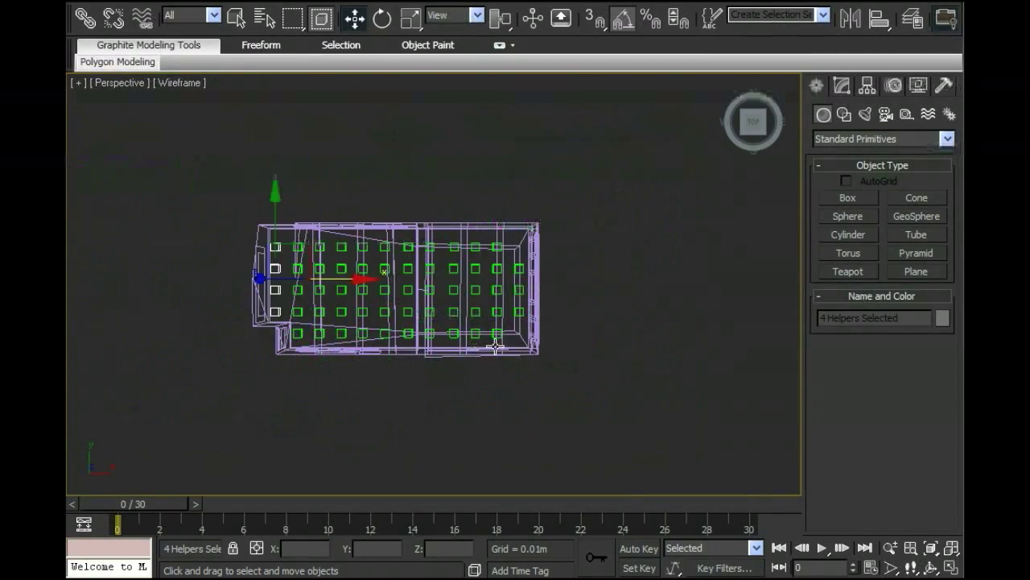
{"action": "middle_click_drag", "start_coordinate": [450, 327], "coordinate": [460, 298], "text": "alt"}
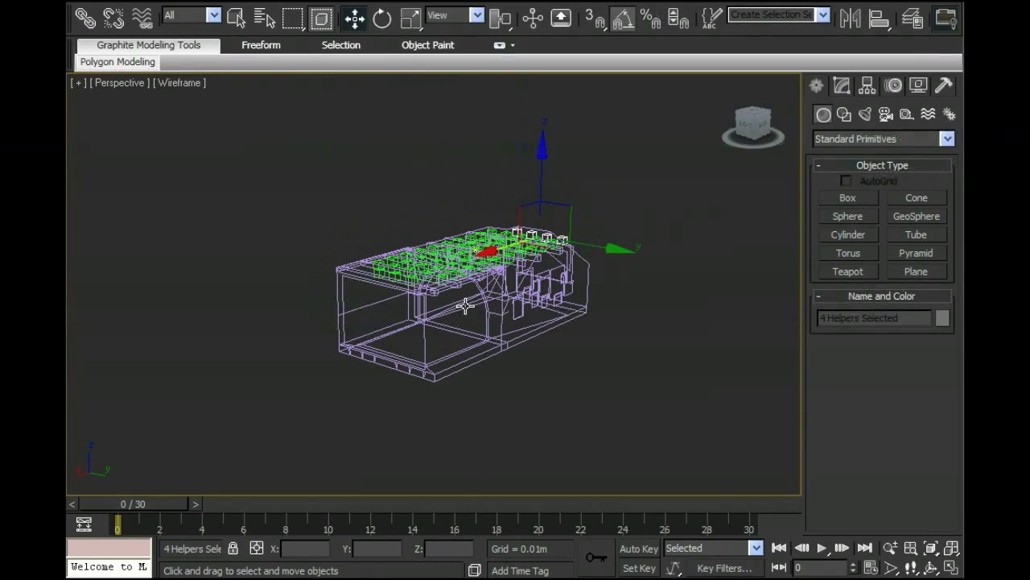
{"action": "right_click", "coordinate": [571, 361]}
{"action": "left_click", "coordinate": [610, 277]}
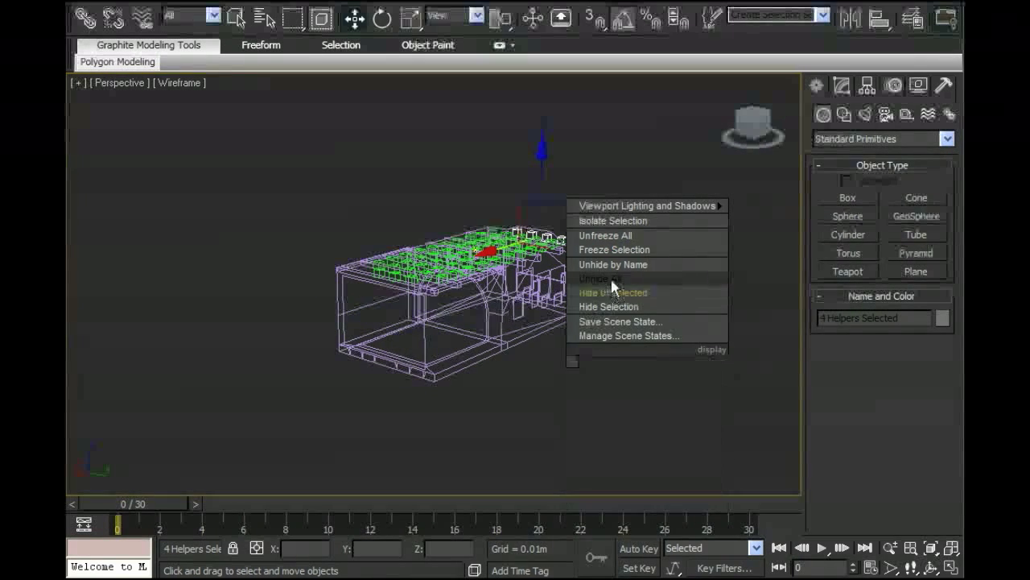
- Clear the selection and examine the node layout across the whole room and the object names in the scene list
{"action": "middle_click_drag", "start_coordinate": [597, 281], "coordinate": [624, 313], "text": "alt"}
{"action": "scroll", "coordinate": [575, 293], "scroll_direction": "up", "scroll_amount": 8}
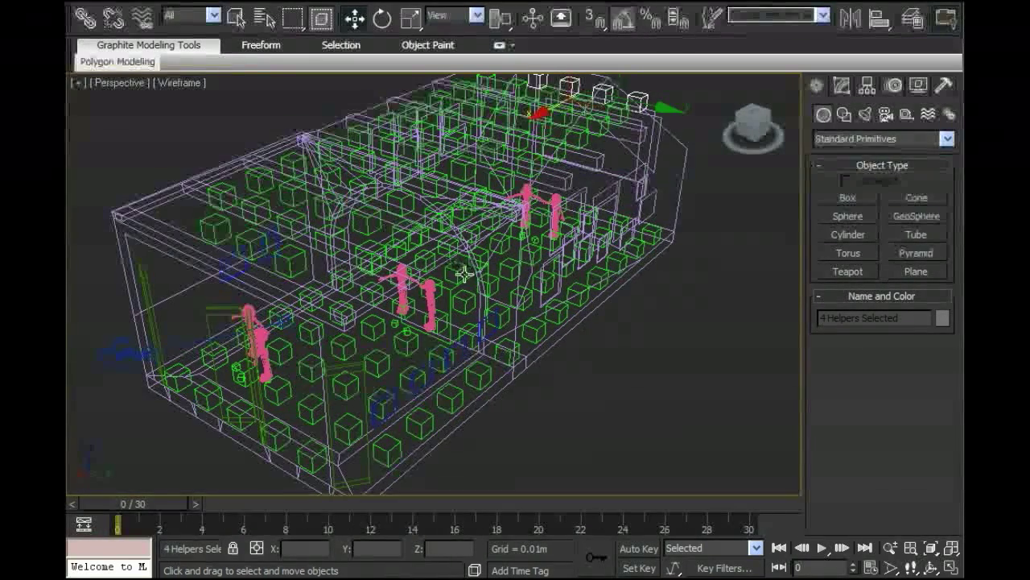
{"action": "middle_click_drag", "start_coordinate": [462, 271], "coordinate": [571, 298], "text": "alt"}
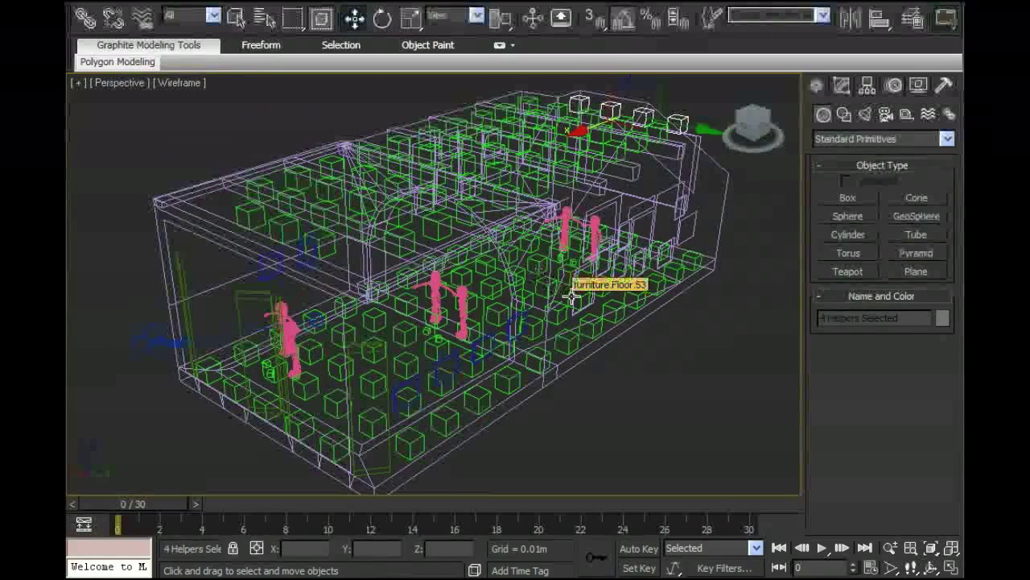
{"action": "key", "text": "shift+z"}
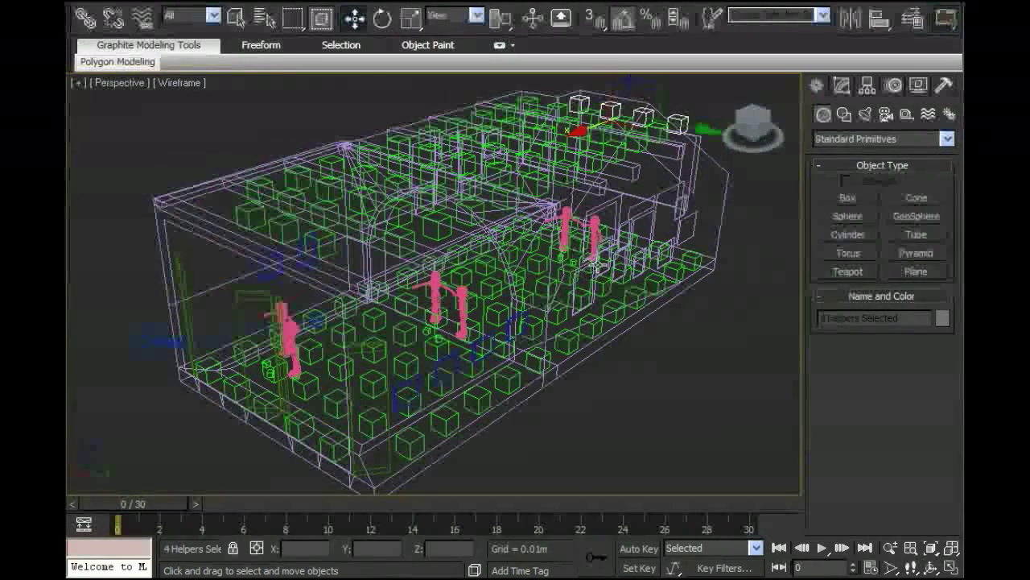
{"action": "key", "text": "shift+y"}
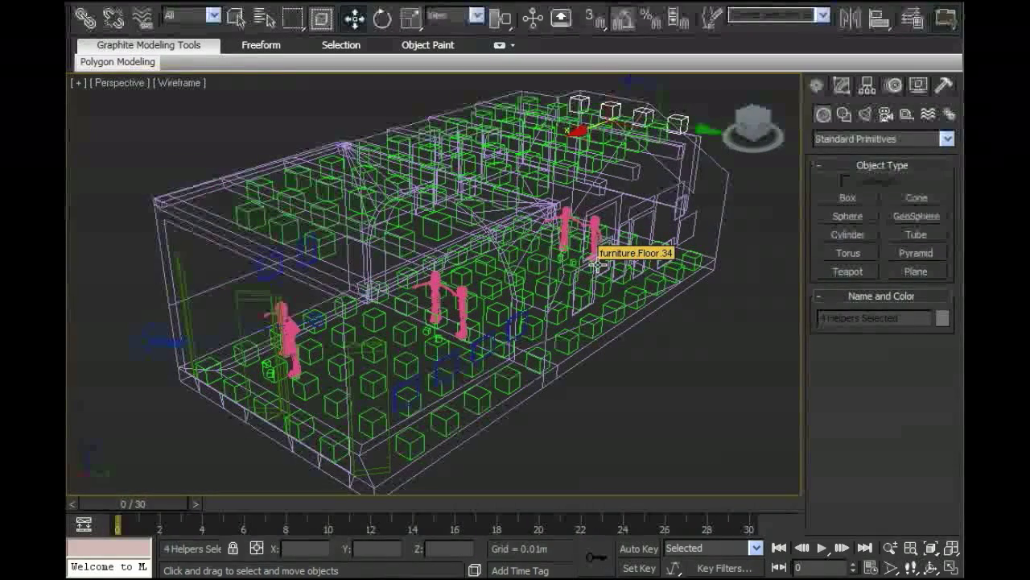
{"action": "left_click", "coordinate": [319, 117]}
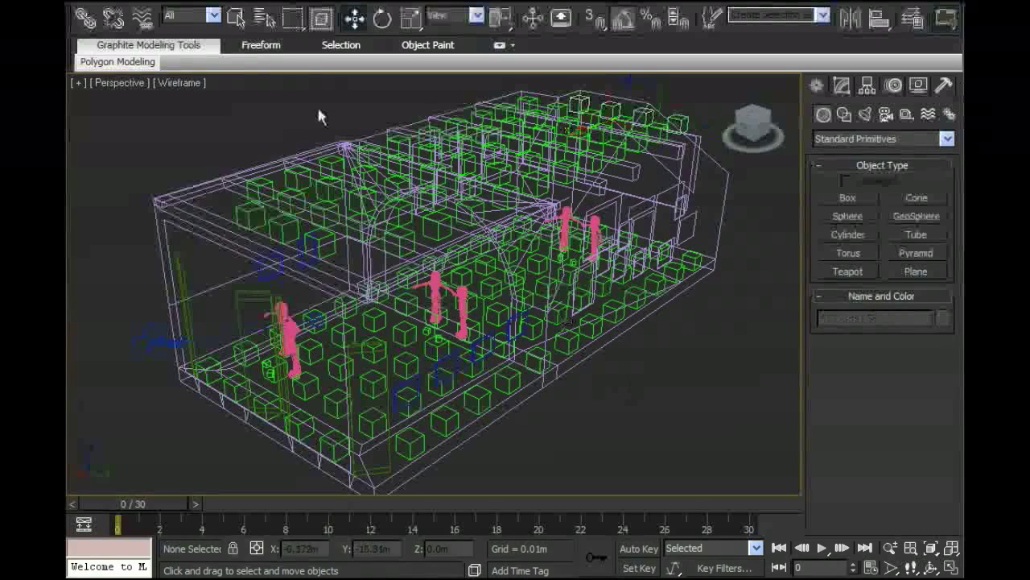
{"action": "left_click", "coordinate": [265, 19]}
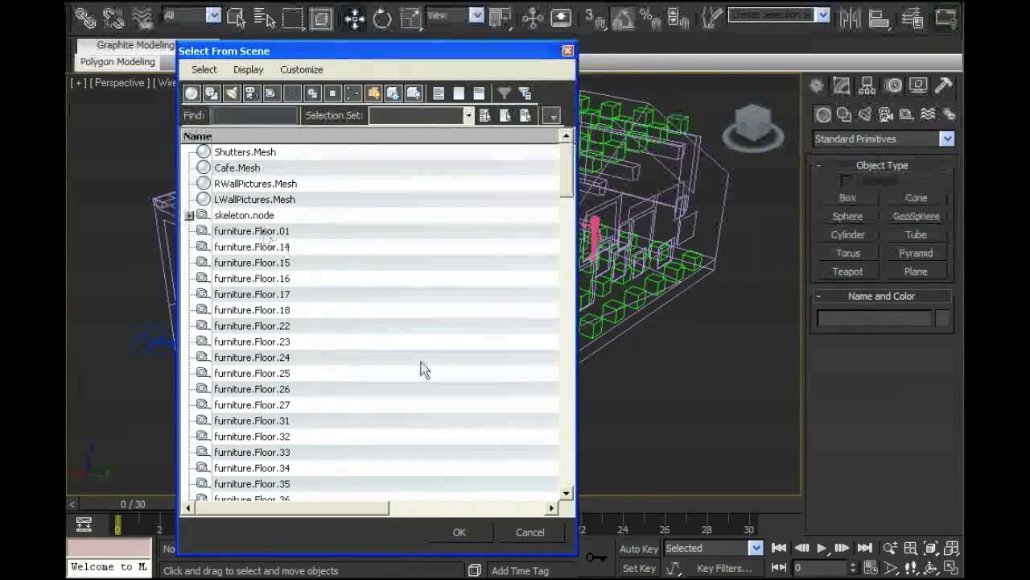
{"action": "left_click", "coordinate": [459, 533]}
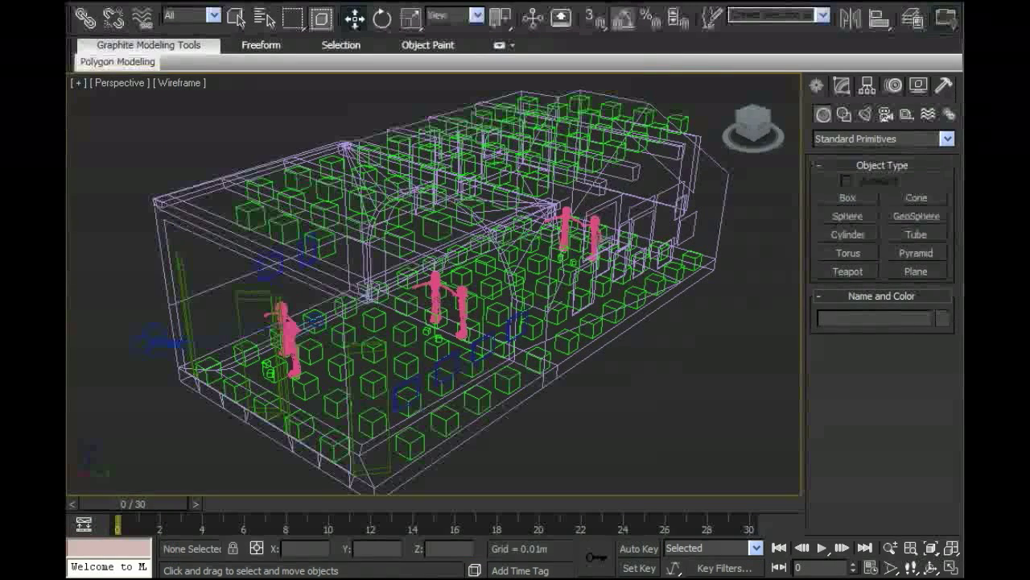
{"action": "middle_click_drag", "start_coordinate": [588, 398], "coordinate": [596, 376], "text": "alt"}
{"action": "scroll", "coordinate": [655, 349], "scroll_direction": "down", "scroll_amount": 2}
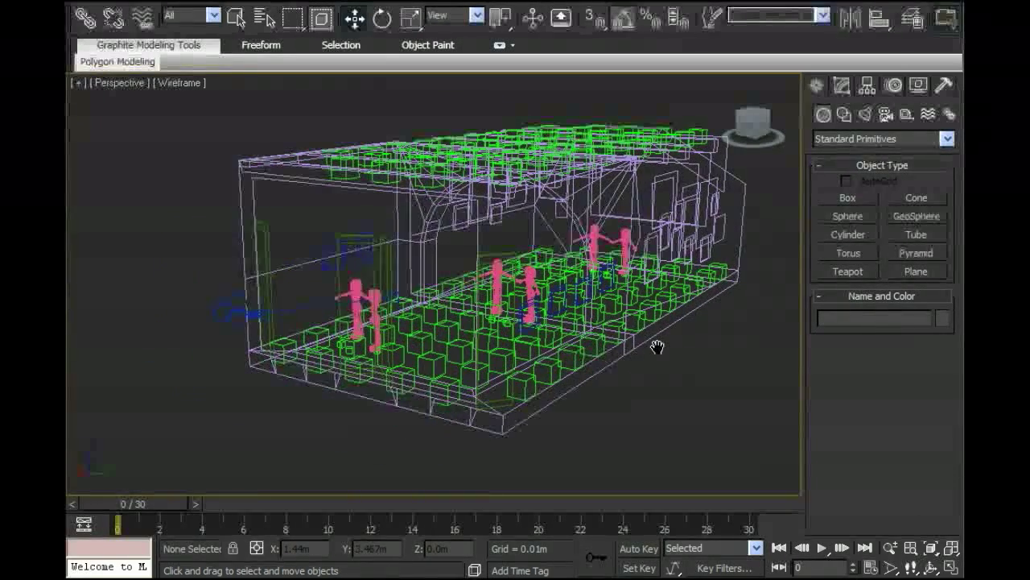
{"action": "scroll", "coordinate": [658, 354], "scroll_direction": "down", "scroll_amount": 2}
{"action": "scroll", "coordinate": [661, 355], "scroll_direction": "up", "scroll_amount": 1}
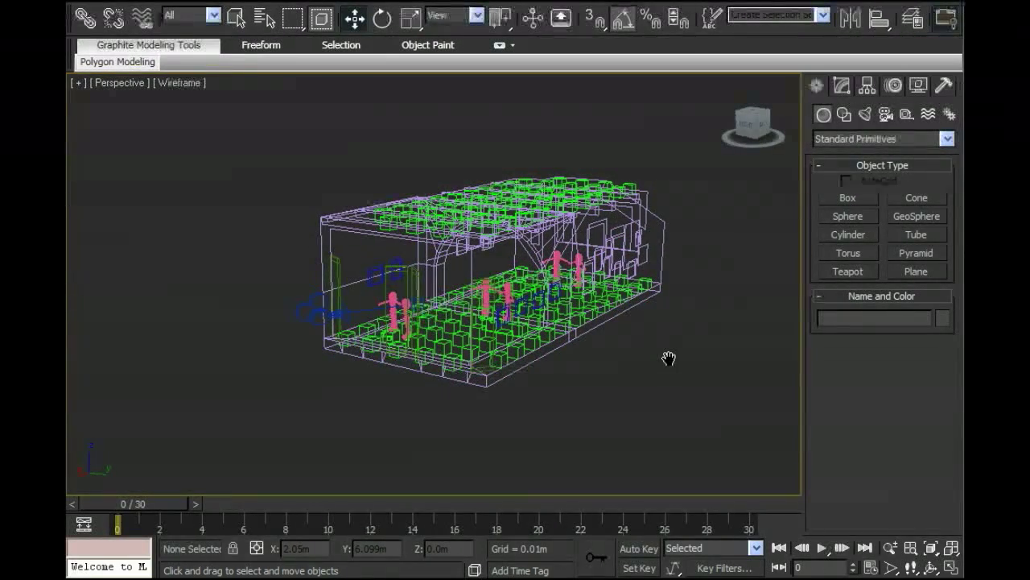
{"action": "middle_click_drag", "start_coordinate": [667, 357], "coordinate": [660, 380], "text": "alt"}
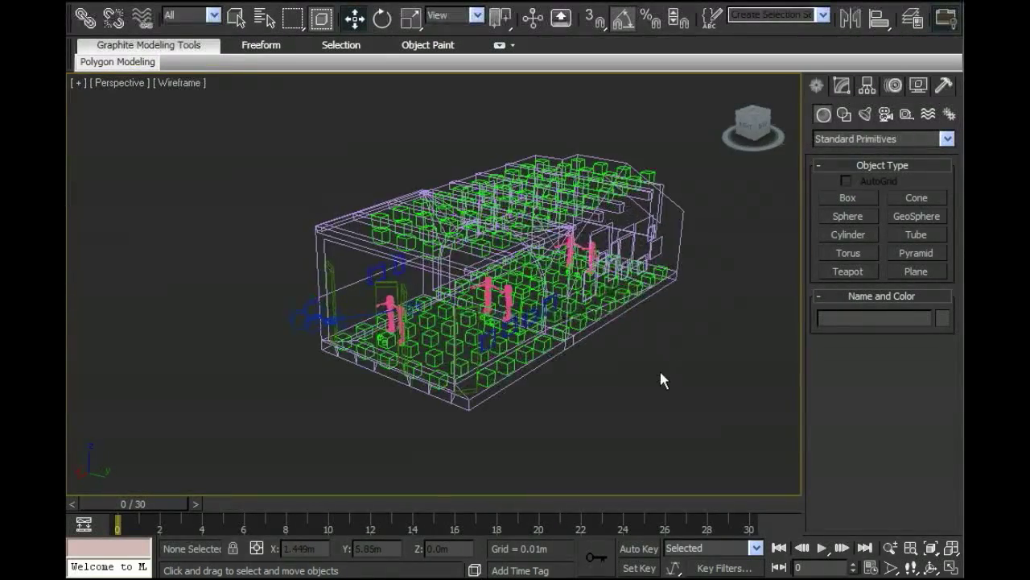
- Select skeleton.node through furniture.Ceiling.081 by name, hide all unselected objects, and clear the selection
{"action": "left_click", "coordinate": [261, 18]}
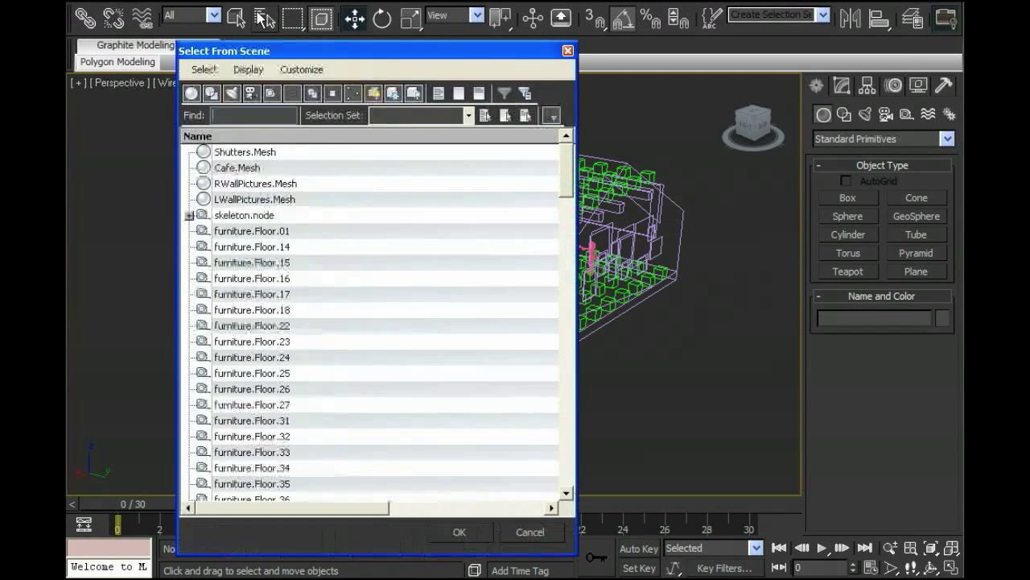
{"action": "left_click", "coordinate": [256, 231]}
{"action": "left_click_drag", "start_coordinate": [567, 179], "coordinate": [568, 182]}
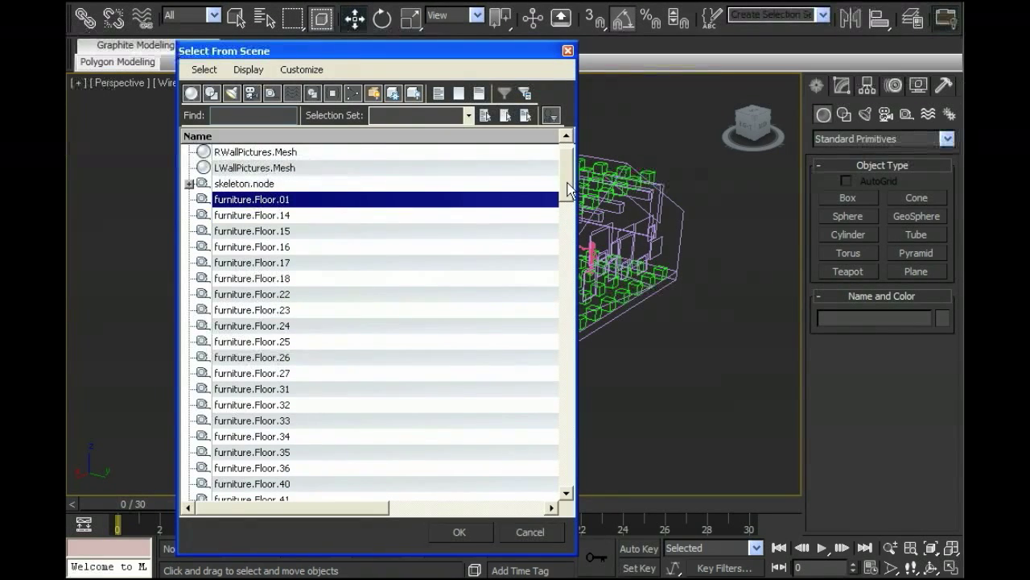
{"action": "scroll", "coordinate": [568, 183], "scroll_direction": "down", "scroll_amount": 2}
{"action": "scroll", "coordinate": [567, 183], "scroll_direction": "up", "scroll_amount": 3}
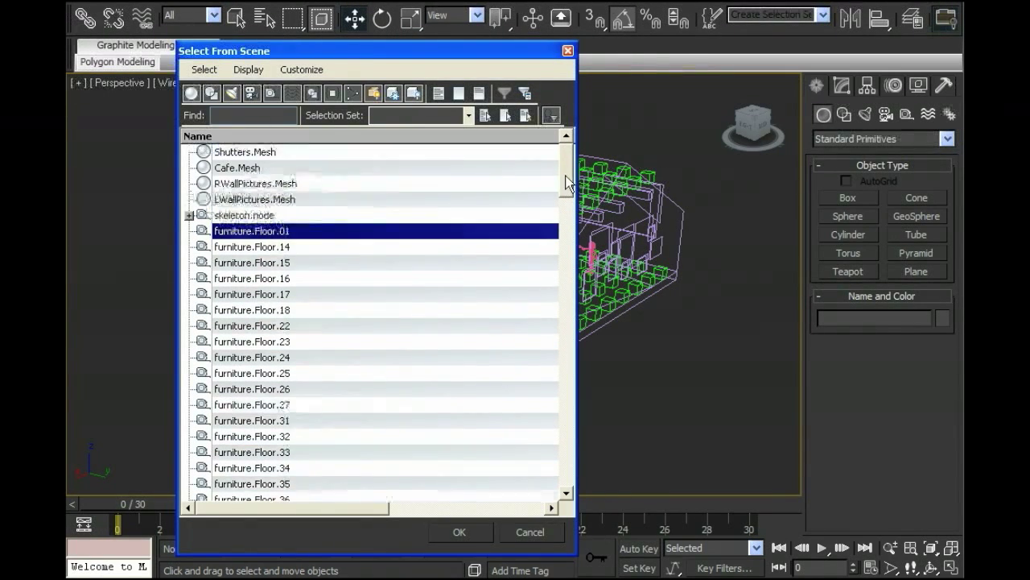
{"action": "left_click", "coordinate": [254, 217]}
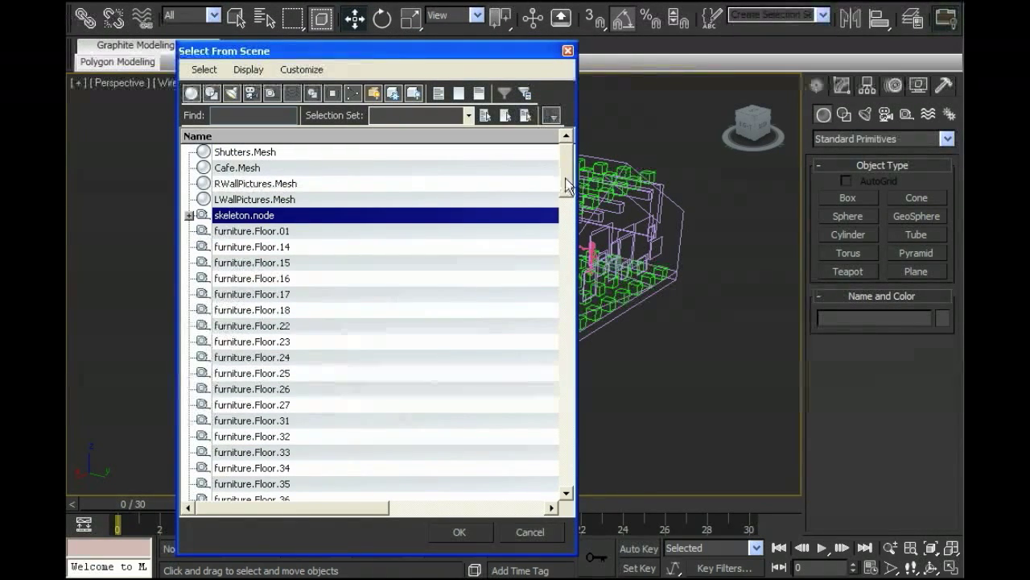
{"action": "left_click_drag", "start_coordinate": [565, 181], "coordinate": [567, 481]}
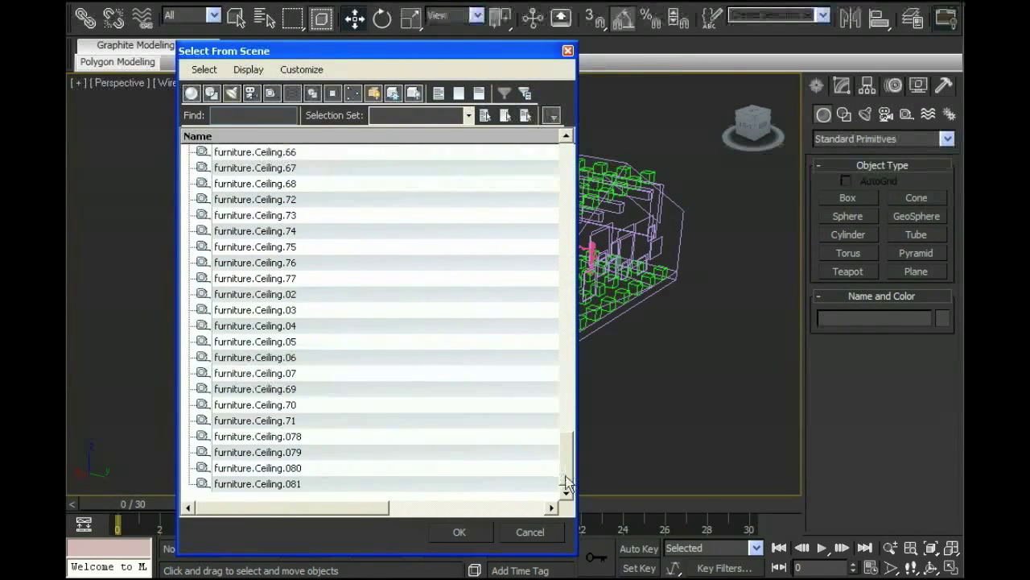
{"action": "key", "text": "ctrl+a"}
{"action": "left_click", "coordinate": [451, 529]}
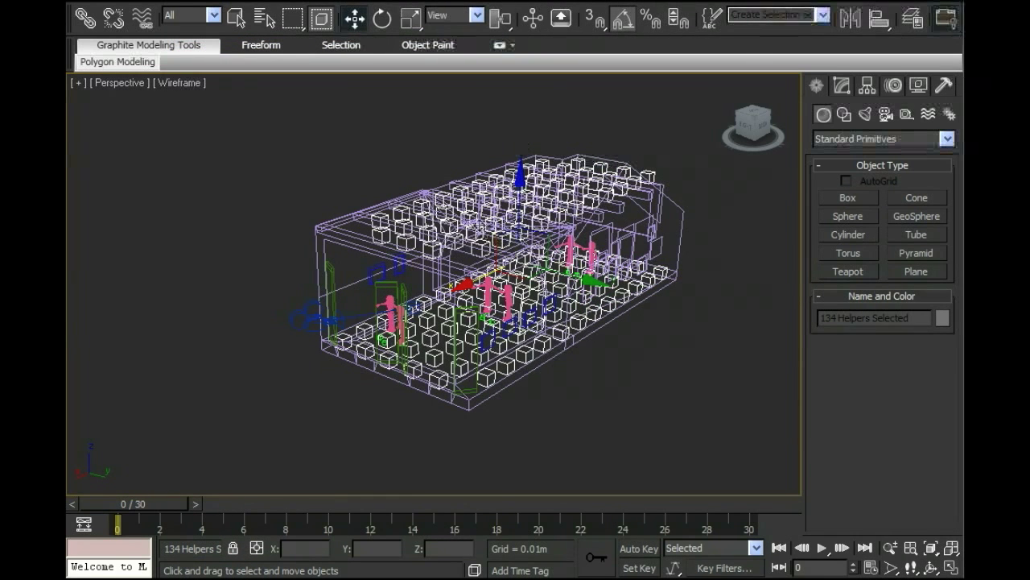
{"action": "right_click", "coordinate": [471, 211]}
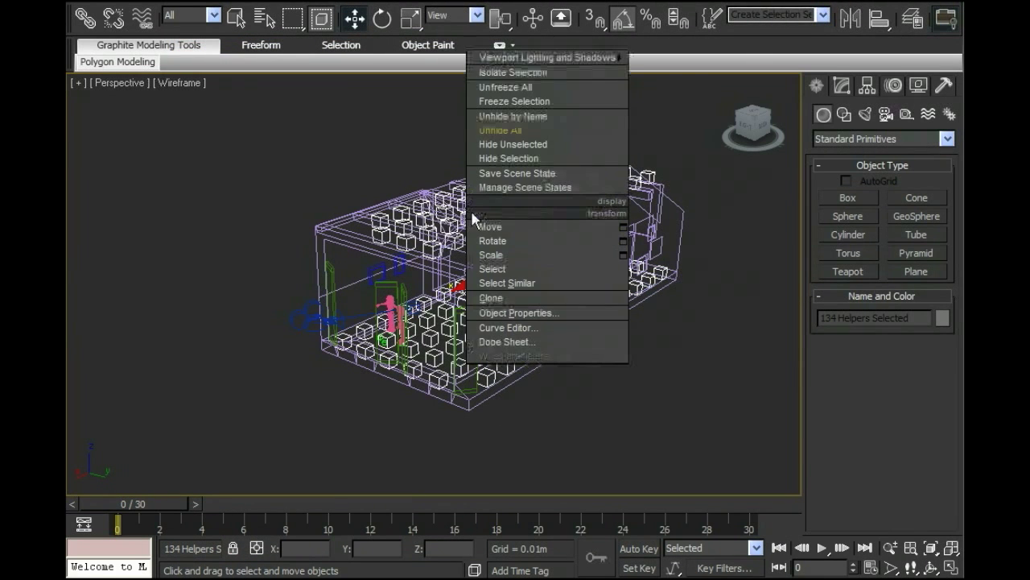
{"action": "left_click", "coordinate": [499, 144]}
{"action": "left_click", "coordinate": [569, 357]}
- Locate skeleton.node among the floor nodes by selecting the large box helper
{"action": "middle_click_drag", "start_coordinate": [569, 358], "coordinate": [678, 334], "text": "alt"}
{"action": "middle_click_drag", "start_coordinate": [435, 247], "coordinate": [510, 279], "text": "alt"}
{"action": "left_click", "coordinate": [556, 343]}
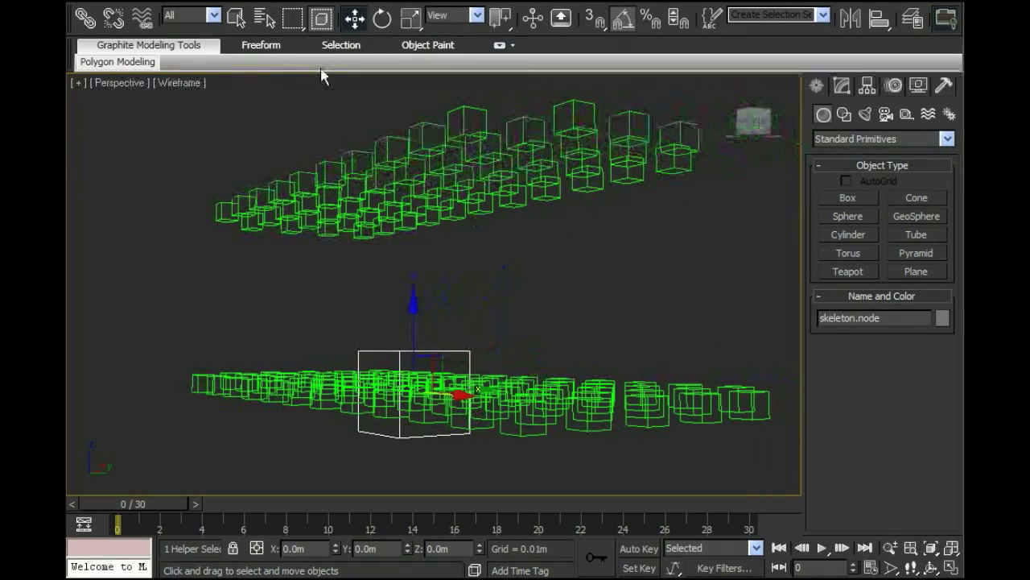
- Select furniture.Floor.01 through furniture.Ceiling.081 by name and link them all to skeleton.node as their parent
{"action": "left_click", "coordinate": [264, 17]}
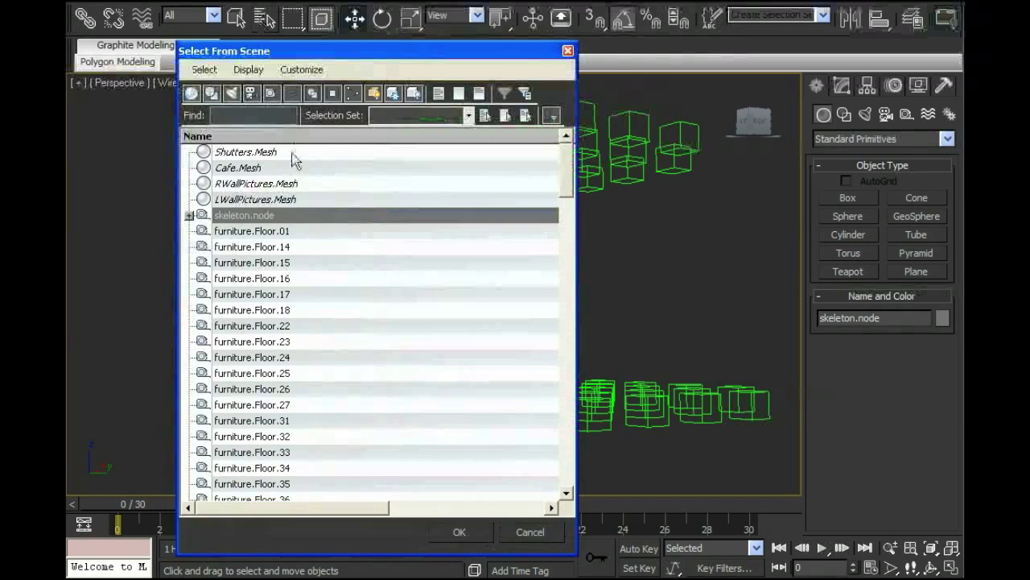
{"action": "left_click", "coordinate": [256, 232]}
{"action": "left_click_drag", "start_coordinate": [569, 185], "coordinate": [569, 495]}
{"action": "left_click", "coordinate": [294, 486], "text": "shift"}
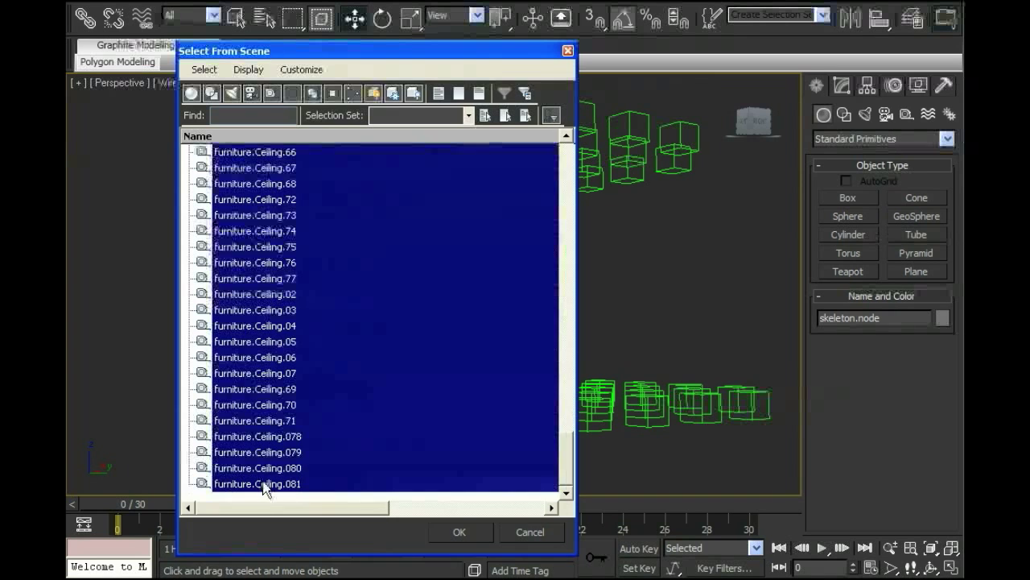
{"action": "left_click", "coordinate": [469, 528]}
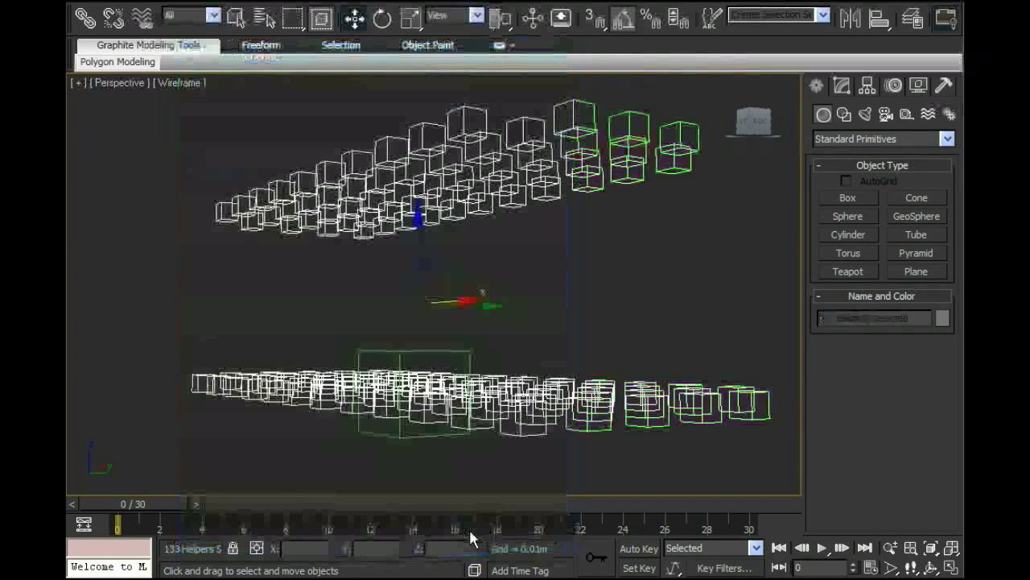
{"action": "middle_click_drag", "start_coordinate": [537, 338], "coordinate": [577, 301]}
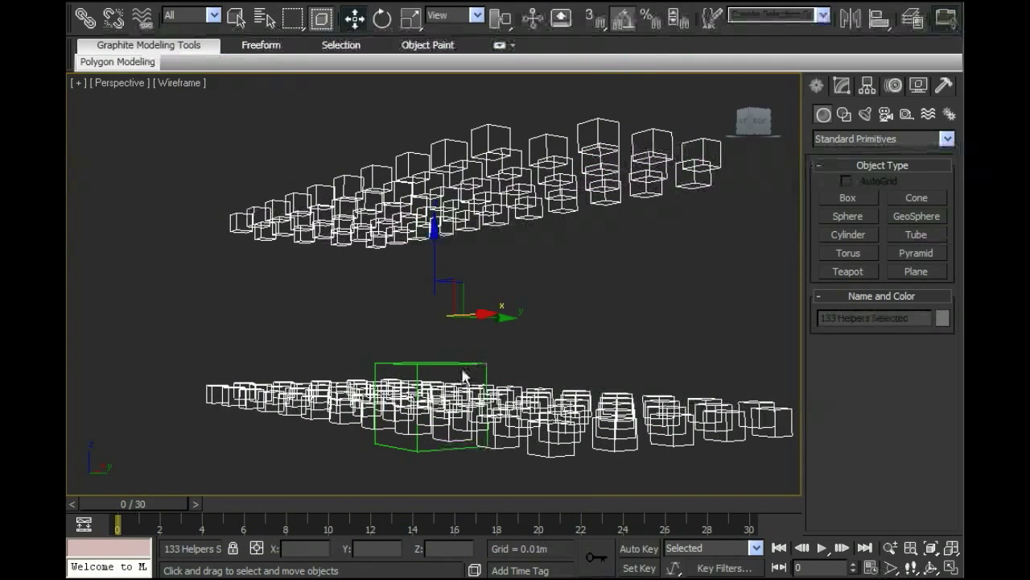
{"action": "left_click", "coordinate": [85, 18]}
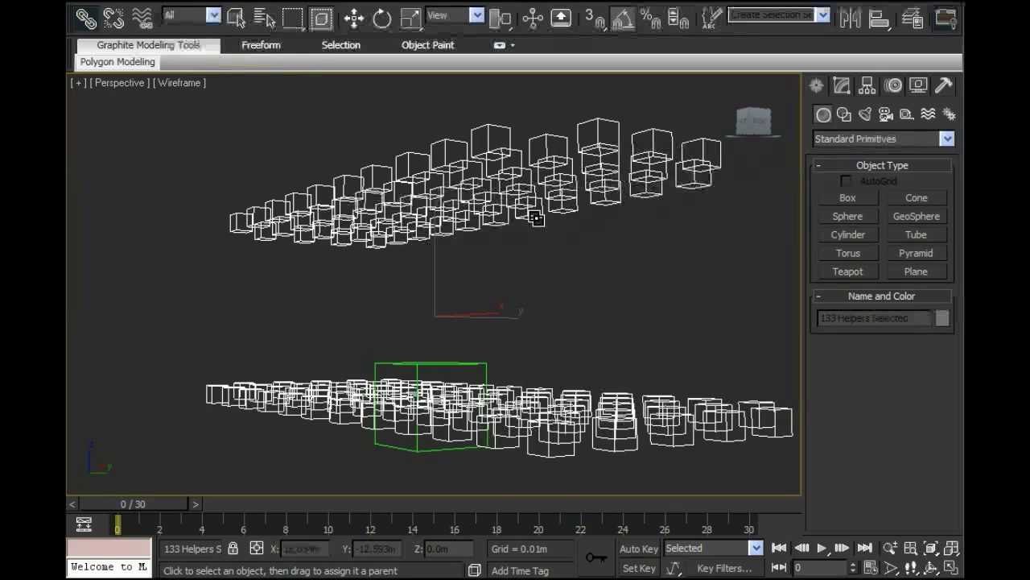
{"action": "left_click_drag", "start_coordinate": [535, 216], "coordinate": [481, 364]}
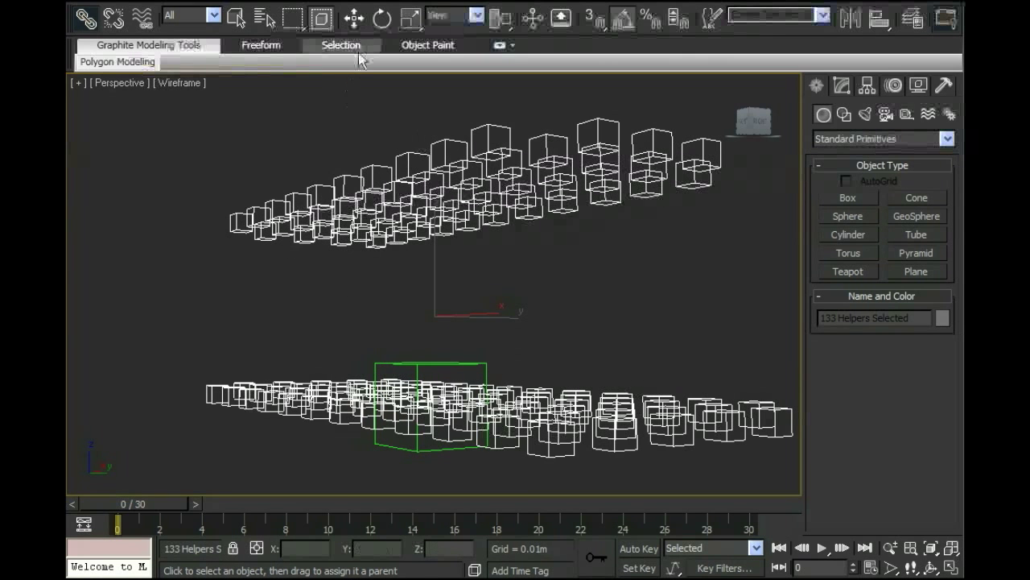
- Leave the linking tool, clear the selection, and inspect the child objects under skeleton.node in the scene list
{"action": "left_click", "coordinate": [354, 17]}
{"action": "left_click", "coordinate": [368, 90]}
{"action": "left_click", "coordinate": [263, 20]}
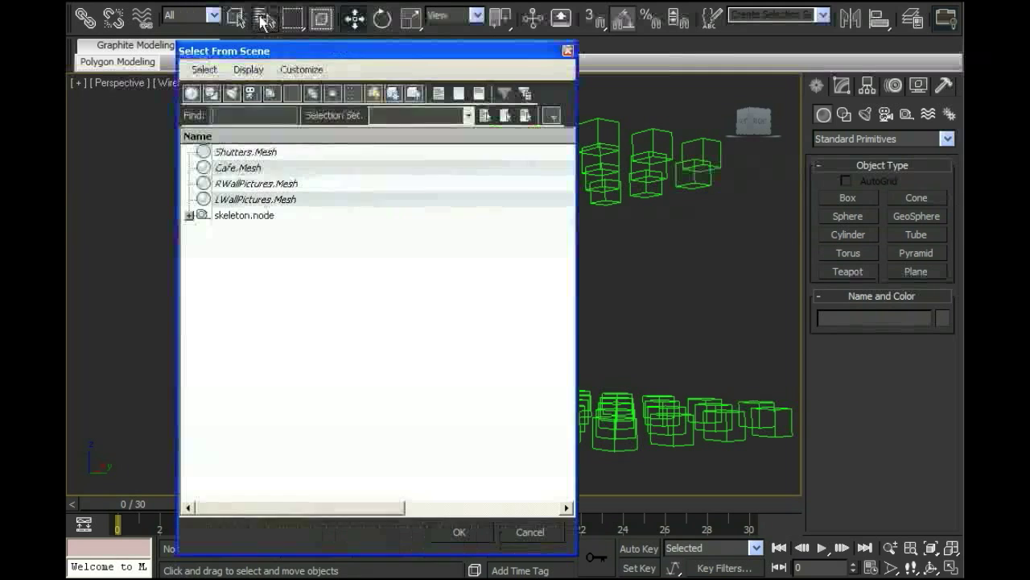
{"action": "left_click", "coordinate": [190, 215]}
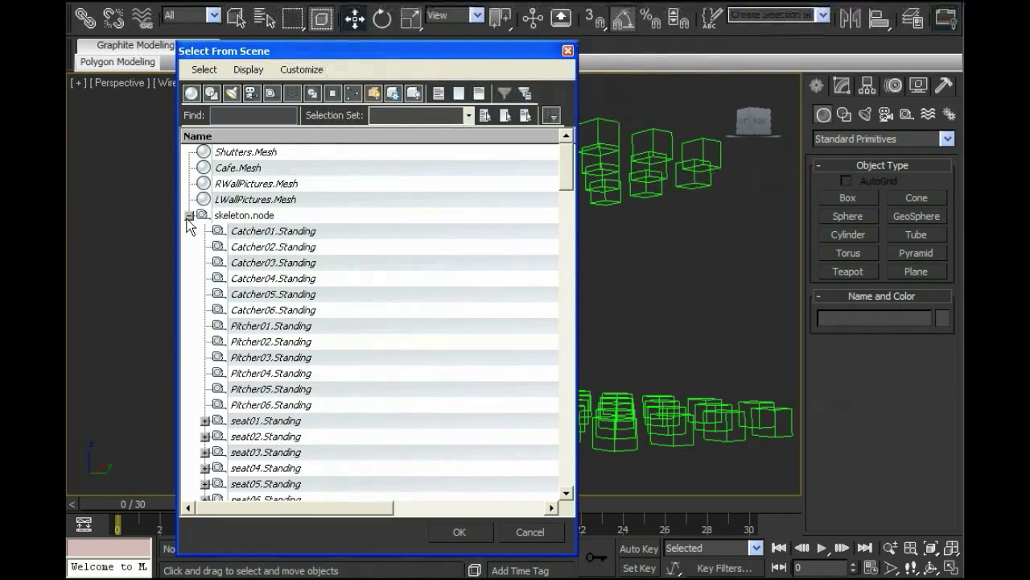
{"action": "left_click_drag", "start_coordinate": [568, 187], "coordinate": [561, 135]}
{"action": "key", "text": "Escape"}
- Unhide all objects in the scene and check the furniture floor and ceiling nodes against the whole cafe room
{"action": "right_click", "coordinate": [638, 326]}
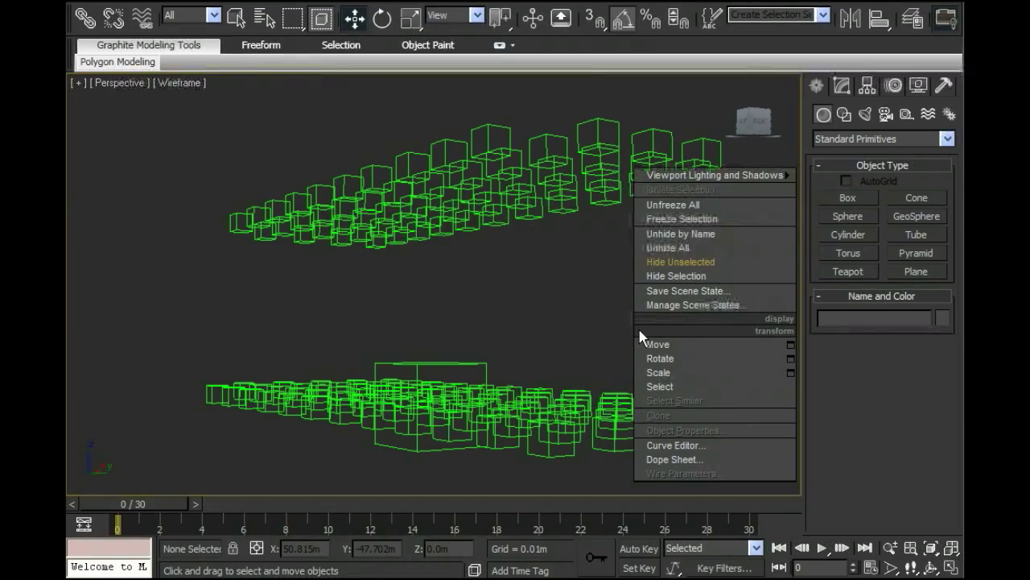
{"action": "left_click", "coordinate": [684, 248]}
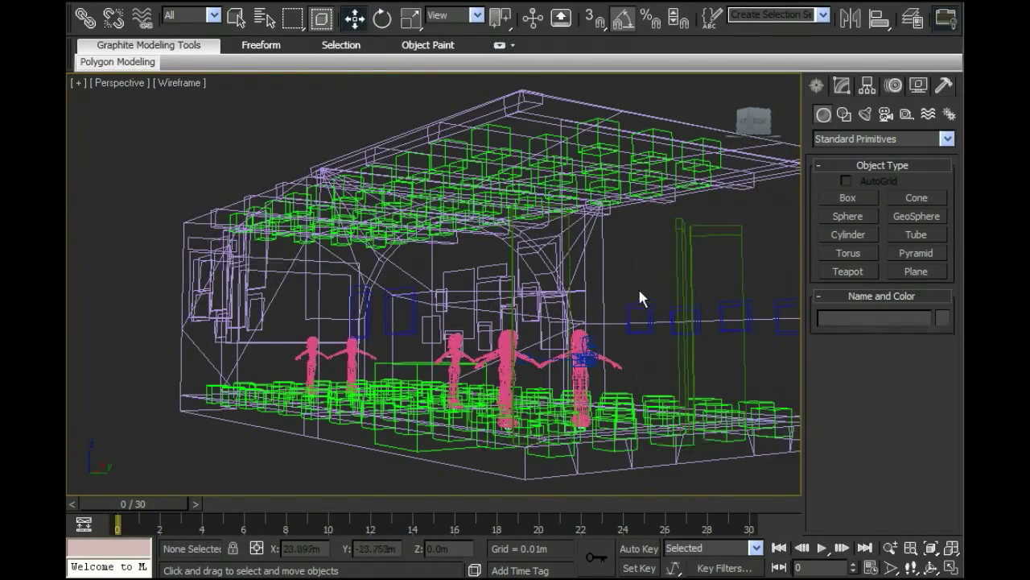
{"action": "middle_click_drag", "start_coordinate": [640, 298], "coordinate": [507, 325], "text": "alt"}
{"action": "scroll", "coordinate": [507, 326], "scroll_direction": "down", "scroll_amount": 5}
{"action": "middle_click_drag", "start_coordinate": [628, 306], "coordinate": [530, 313]}
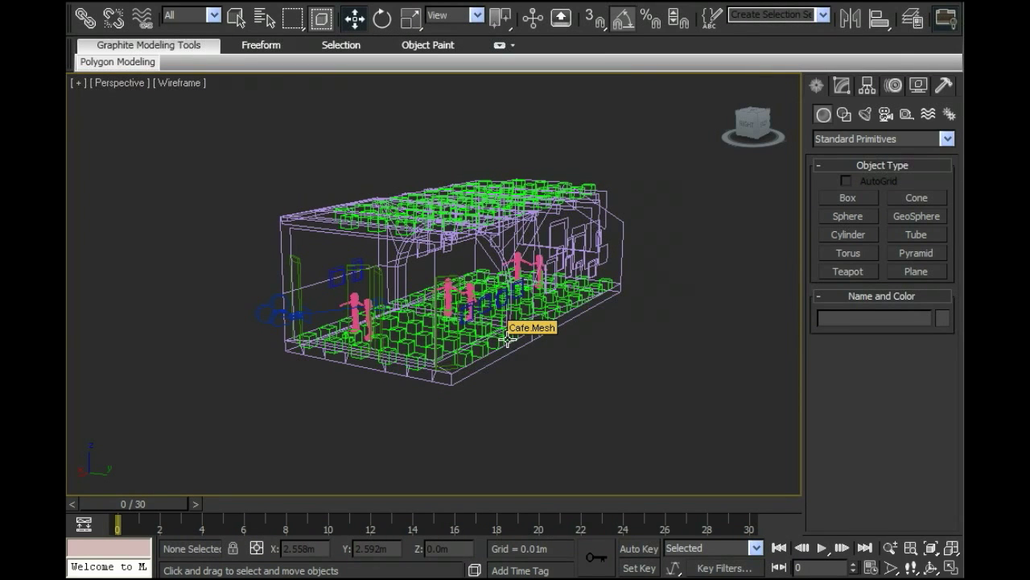
{"action": "middle_click_drag", "start_coordinate": [510, 331], "coordinate": [519, 349]}
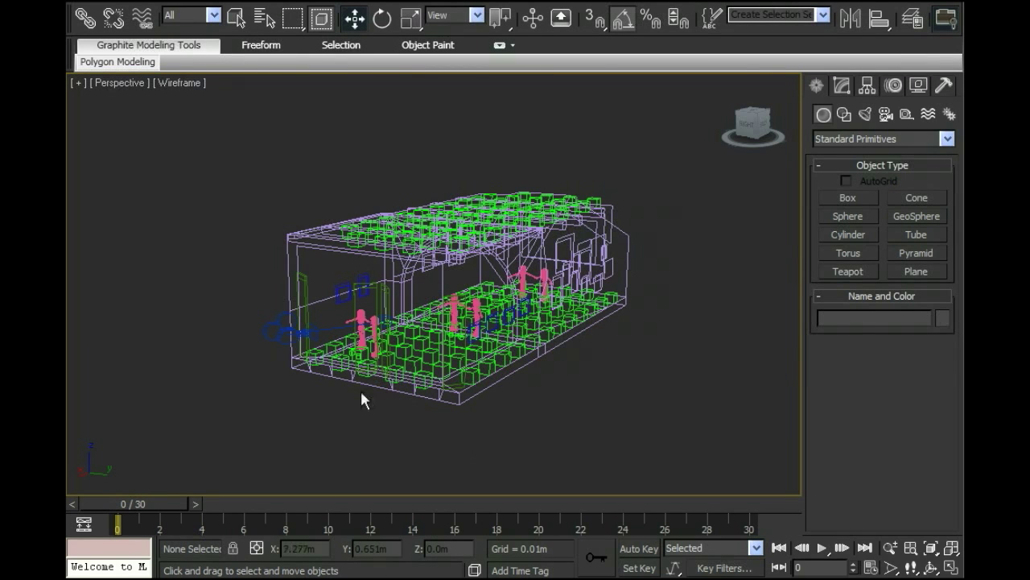
{"action": "scroll", "coordinate": [590, 274], "scroll_direction": "up", "scroll_amount": 3}
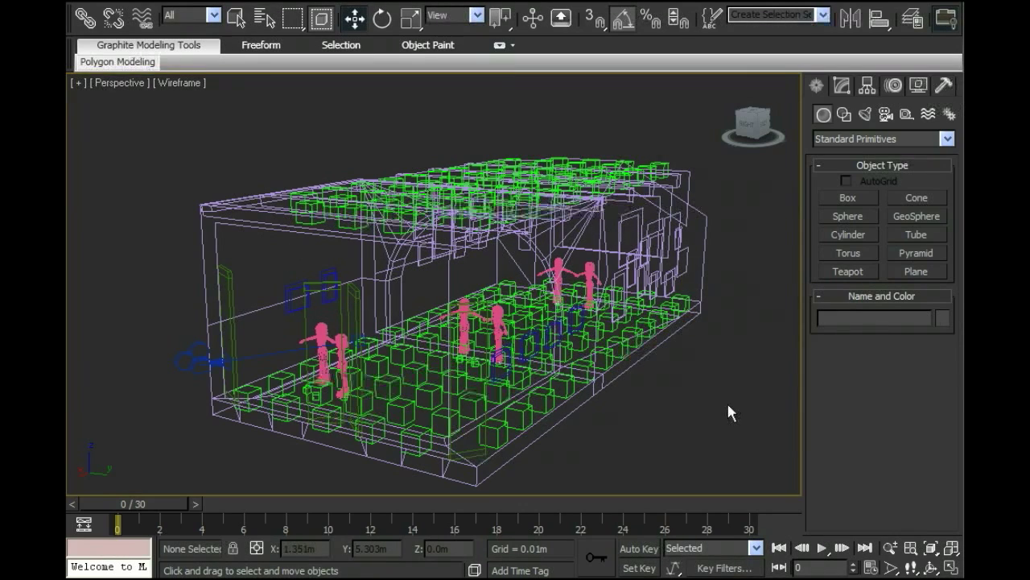
{"action": "middle_click_drag", "start_coordinate": [699, 410], "coordinate": [697, 379], "text": "alt"}
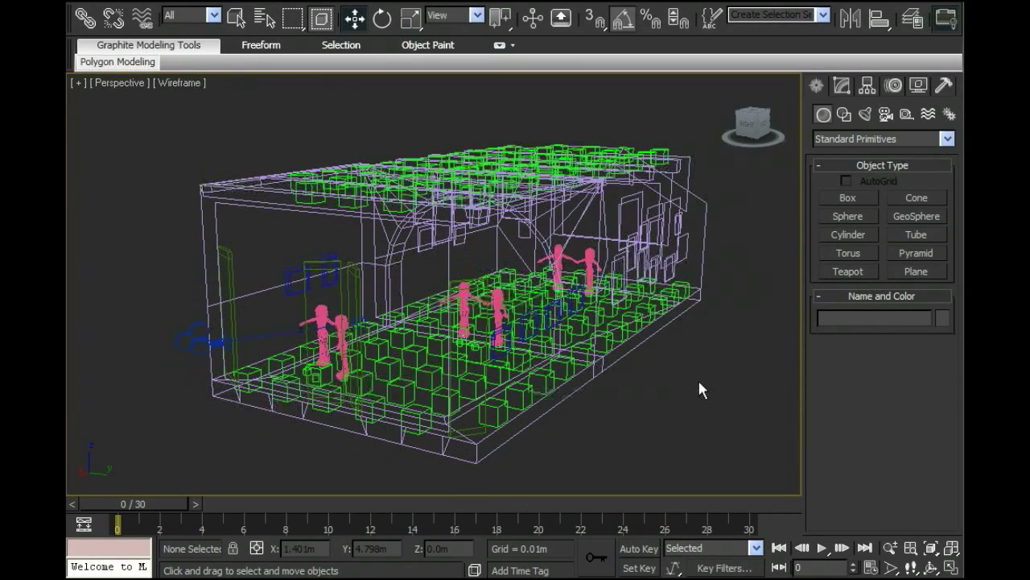